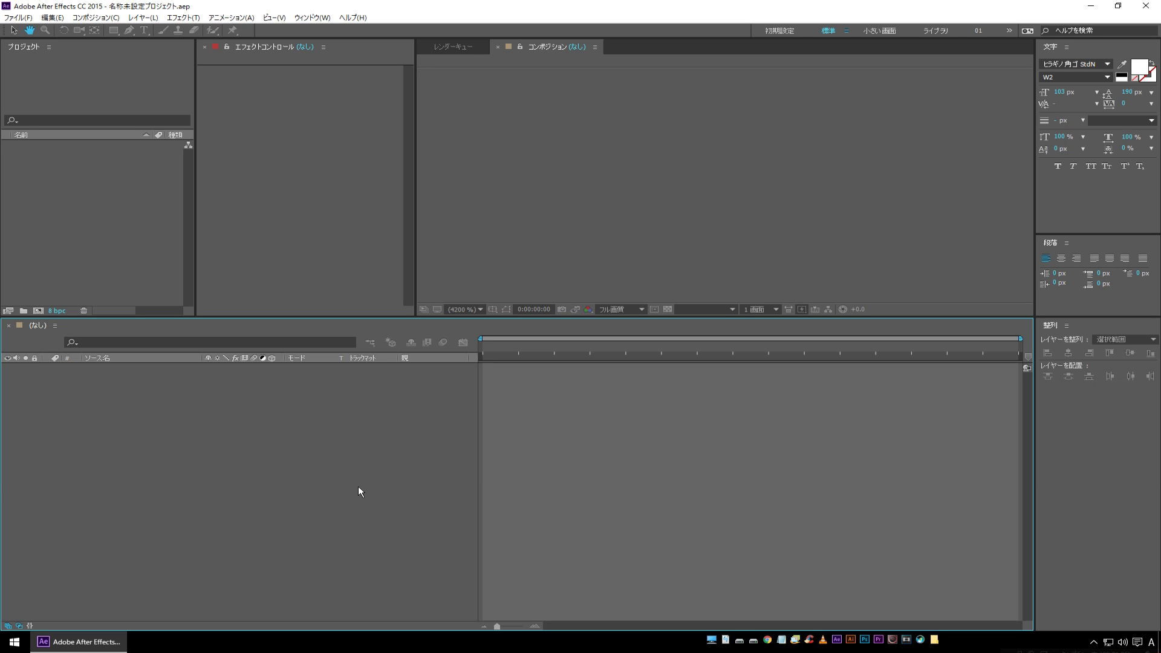
Create a 1920×1080 HDTV composition named cut_01.
click(95, 18)
click(112, 32)
text(cut_01)
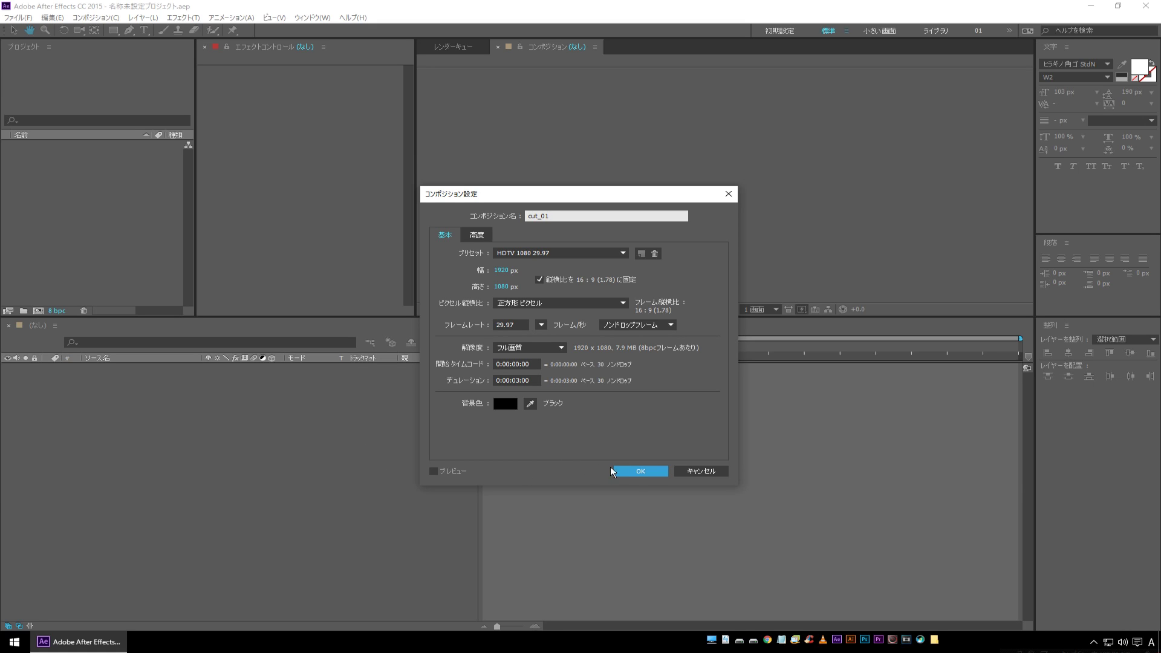
click(641, 471)
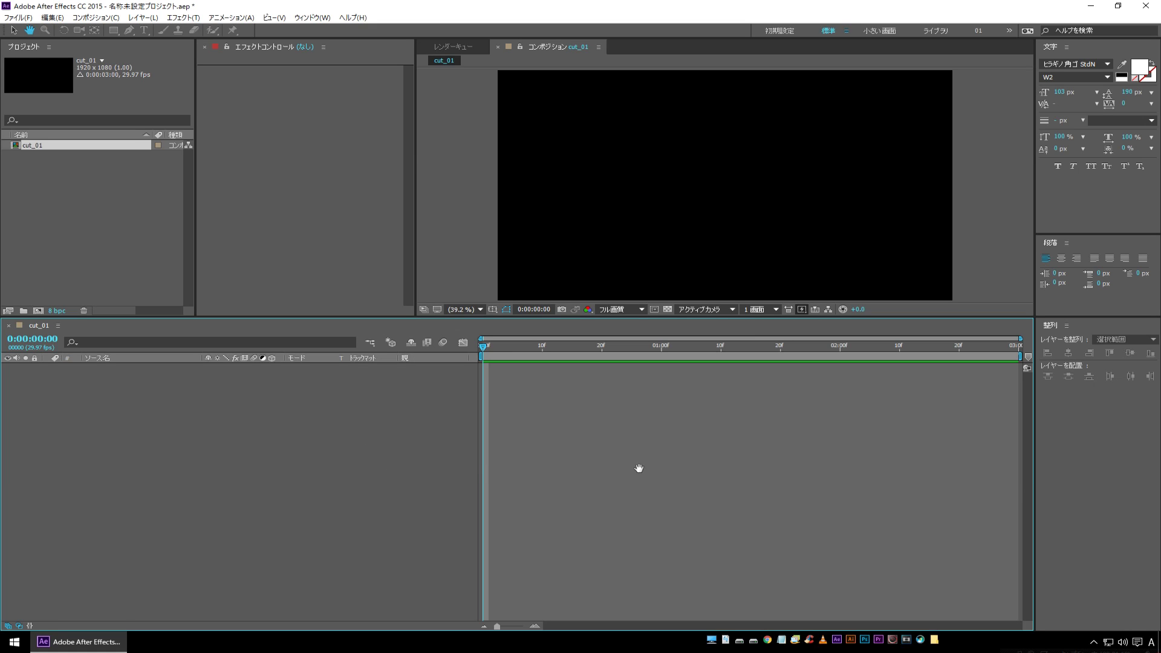
Add a blue full-frame solid named BG_01 as the background.
right_click(116, 415)
mouse_move(140, 420)
click(336, 448)
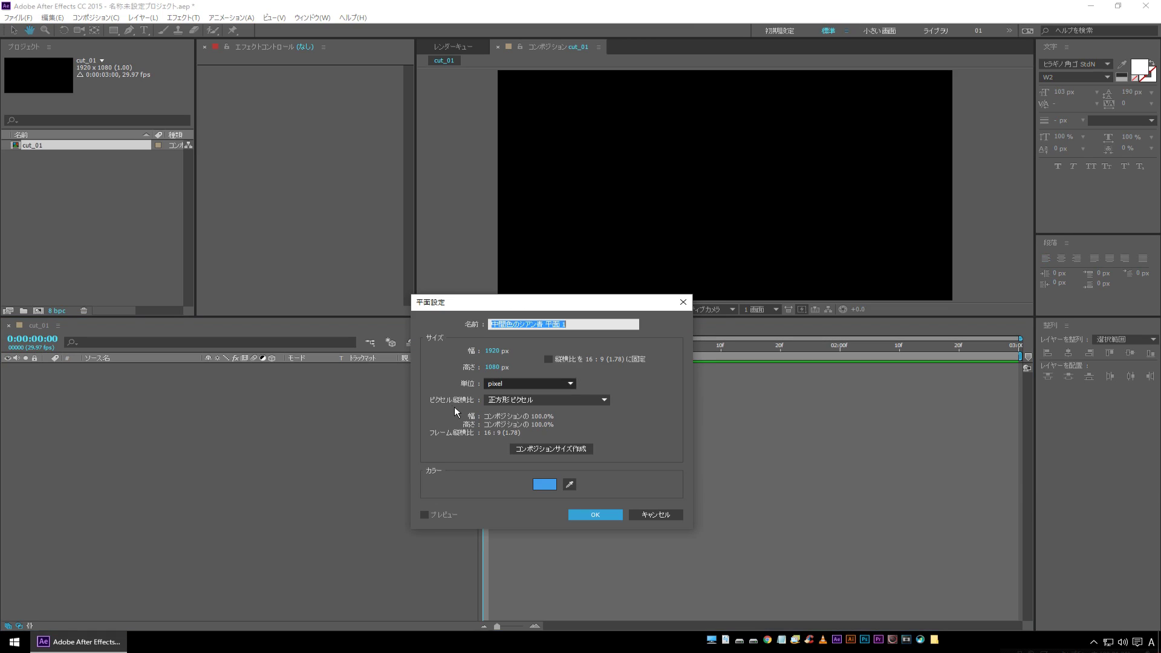
text(BG_01)
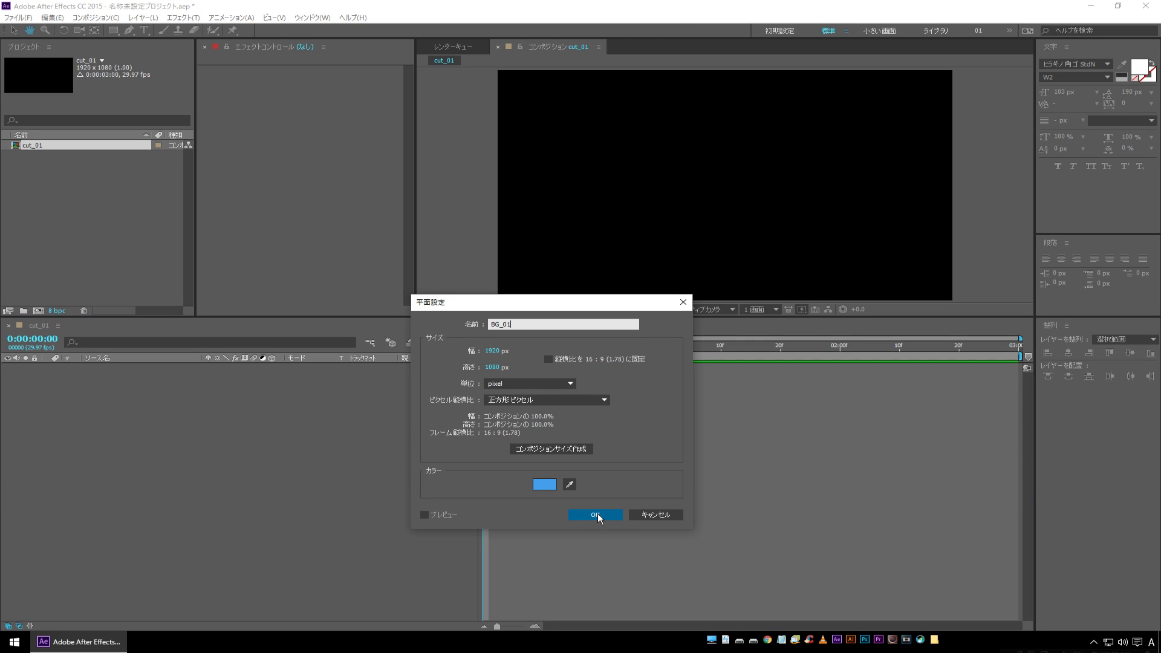
click(596, 515)
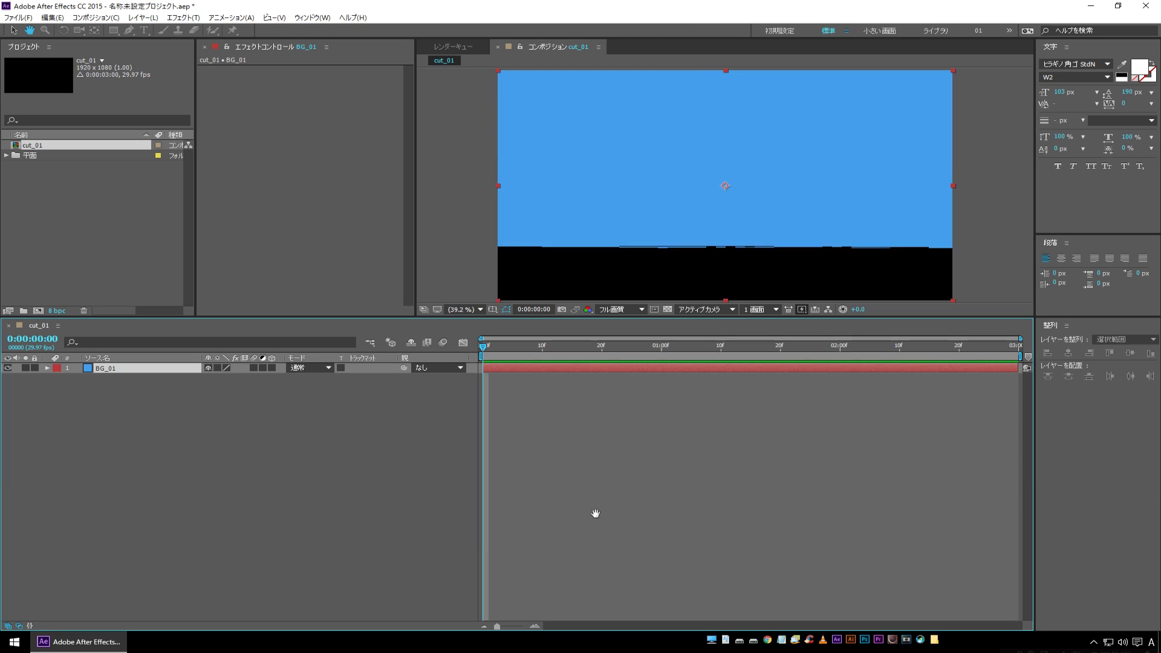
click(146, 30)
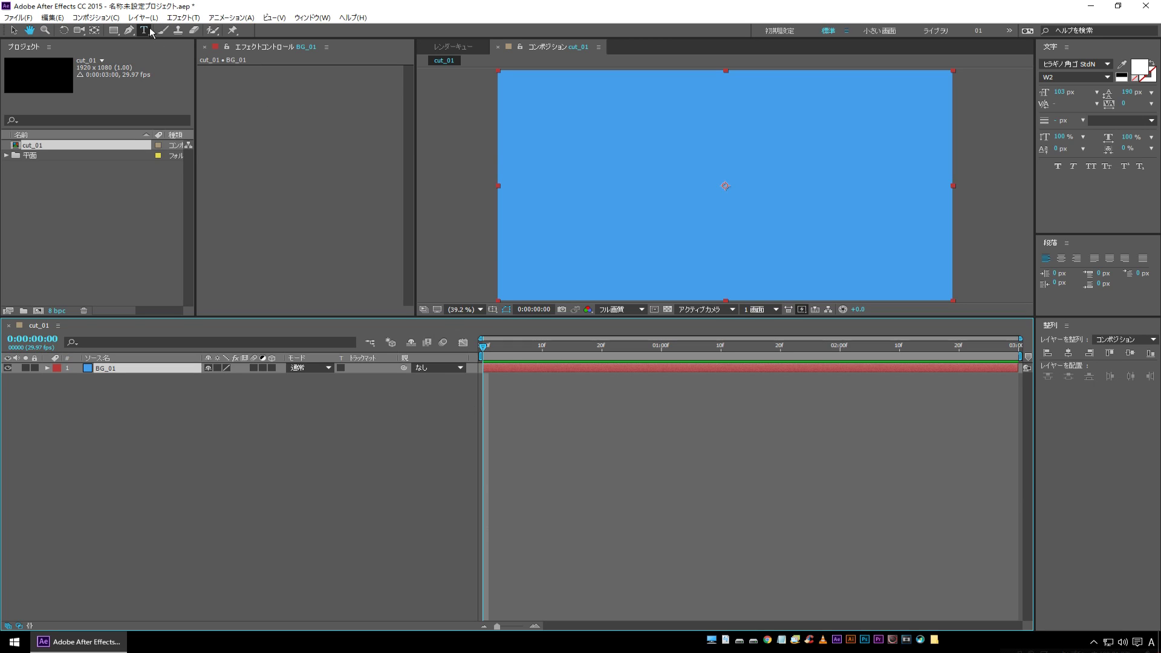
Type the title 文字アニメーション and make it W7 weight at 162 px.
click(550, 180)
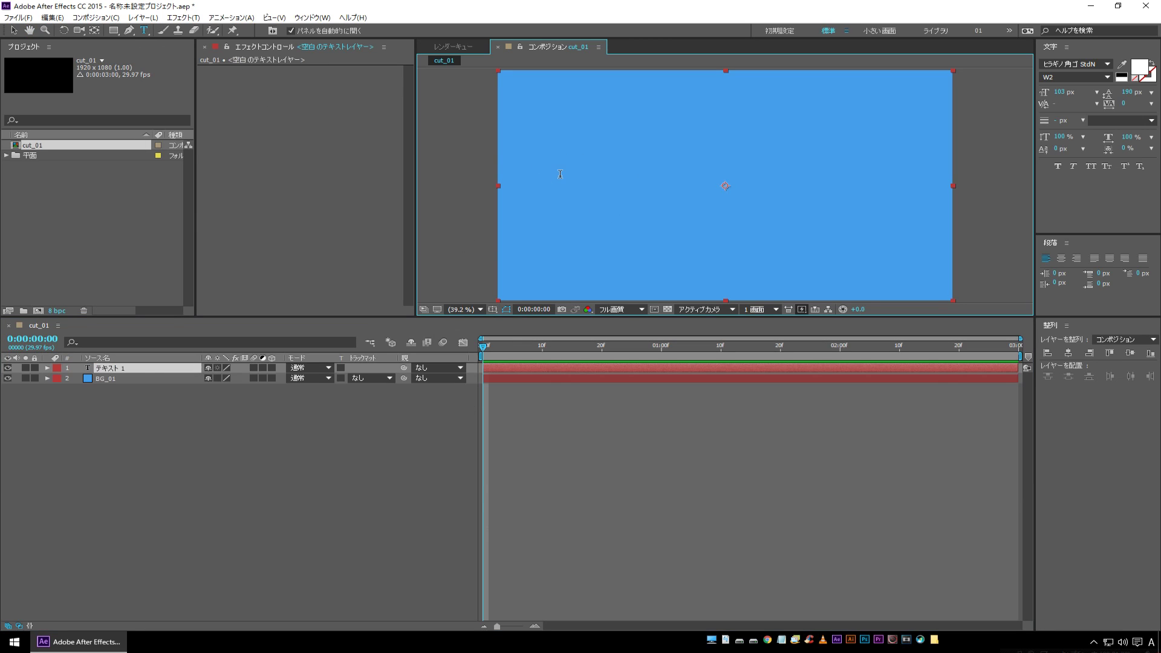
key(Return)
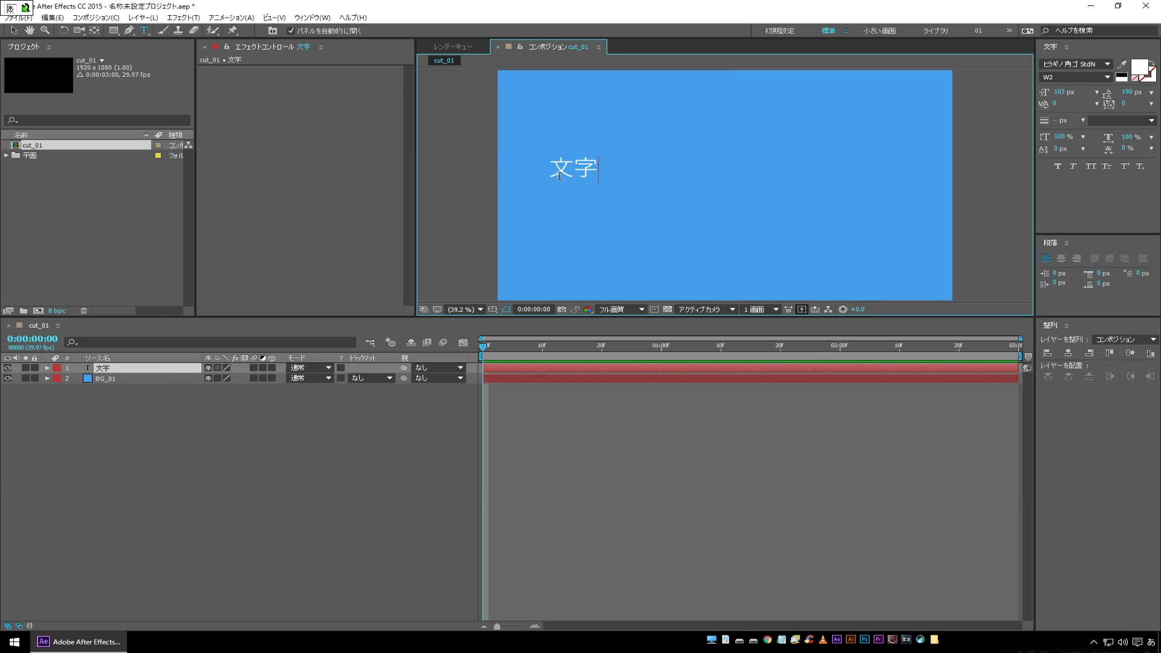
text(アニメーション)
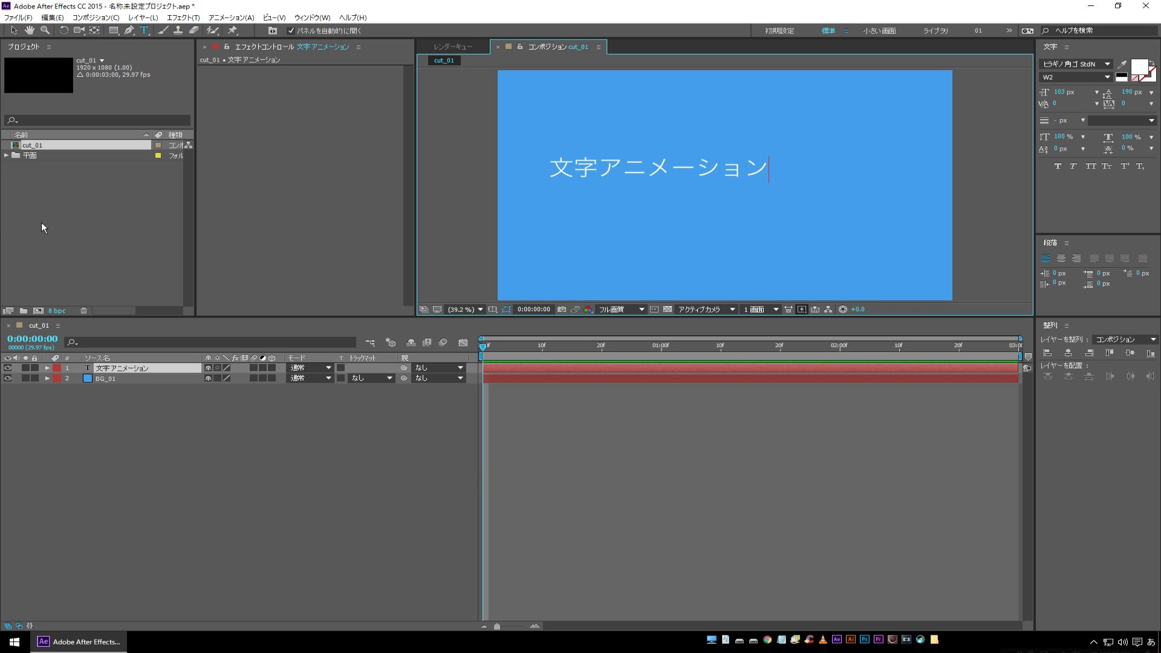
click(357, 329)
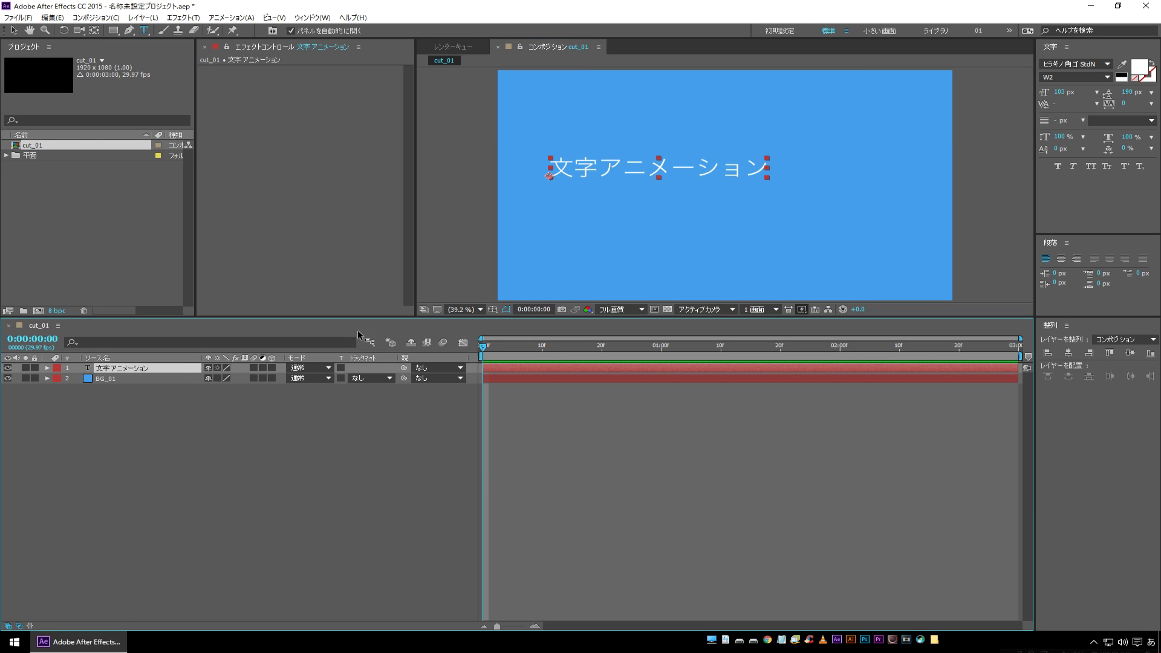
click(1107, 77)
click(1067, 173)
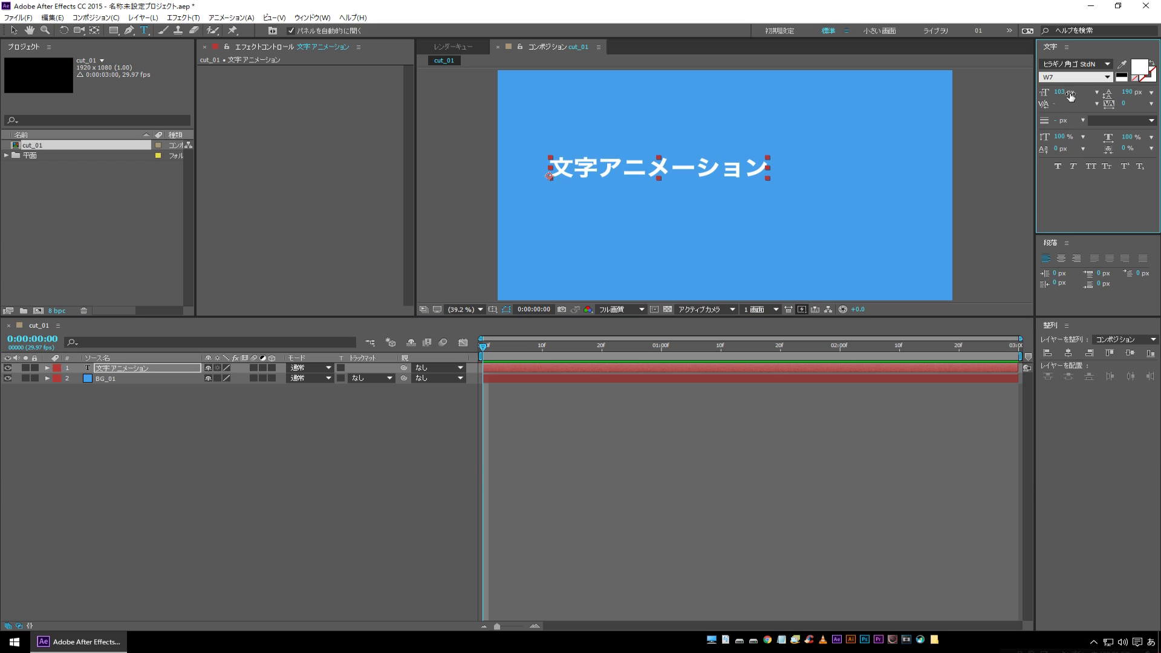
drag(1060, 92, 1097, 95)
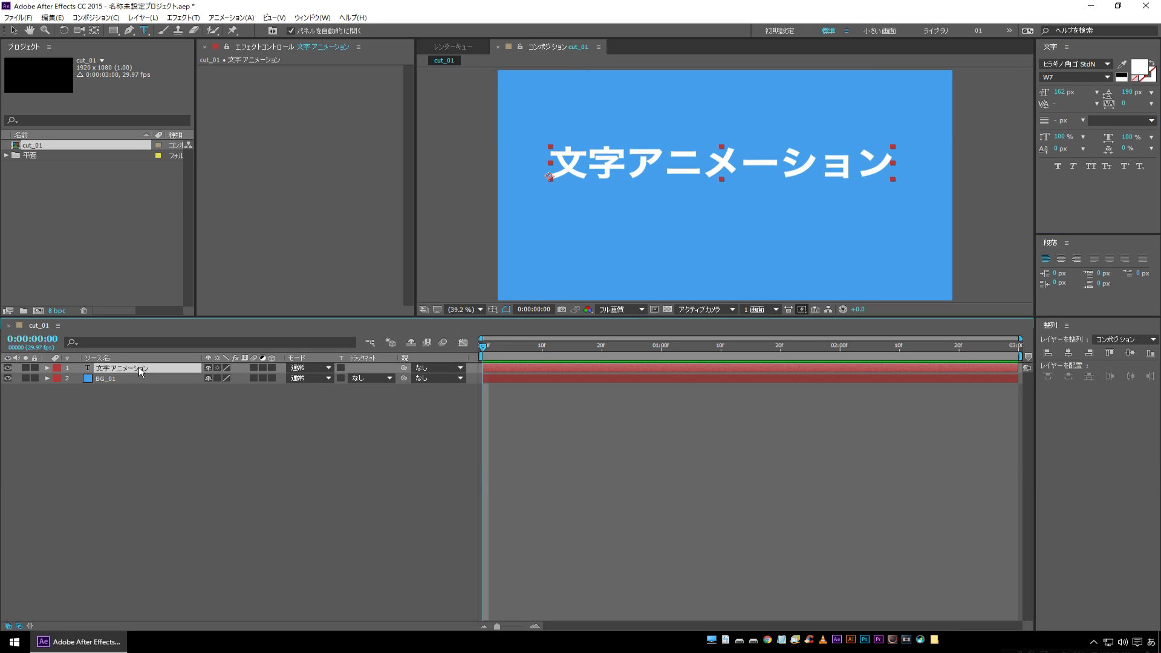
Tighten the kerning between ョ and ン to -80.
double_click(713, 162)
click(659, 166)
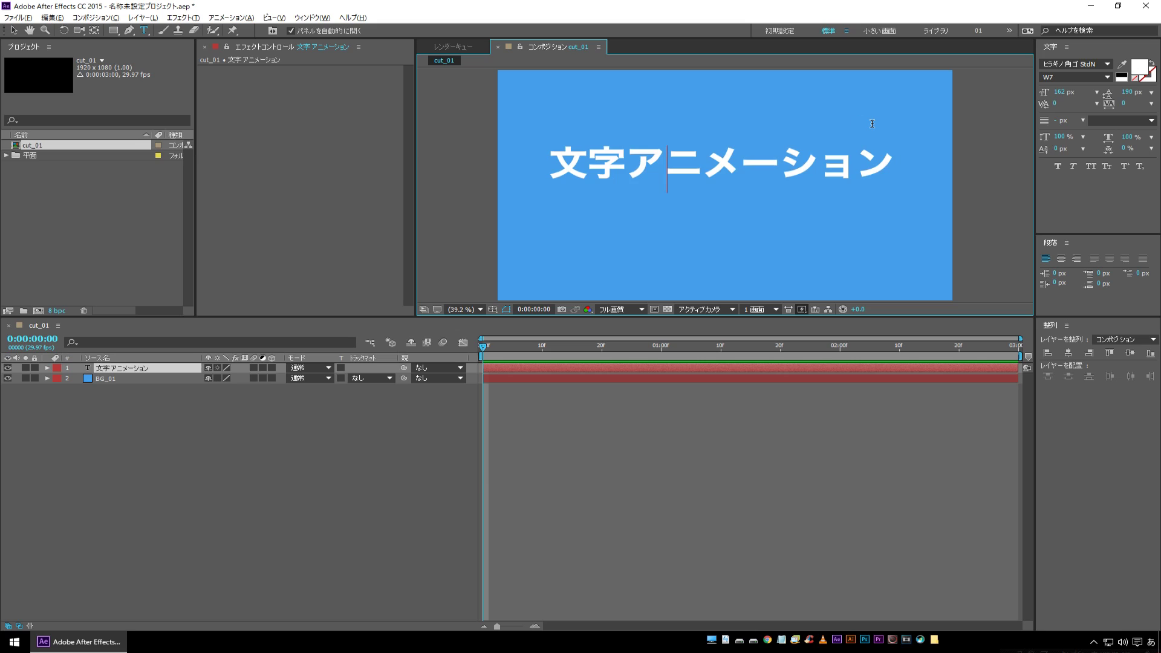
key(Left)
key(Left)
key(Left)
key(Right)
key(Right)
key(Right)
key(Right)
key(Right)
key(Right)
key(Right)
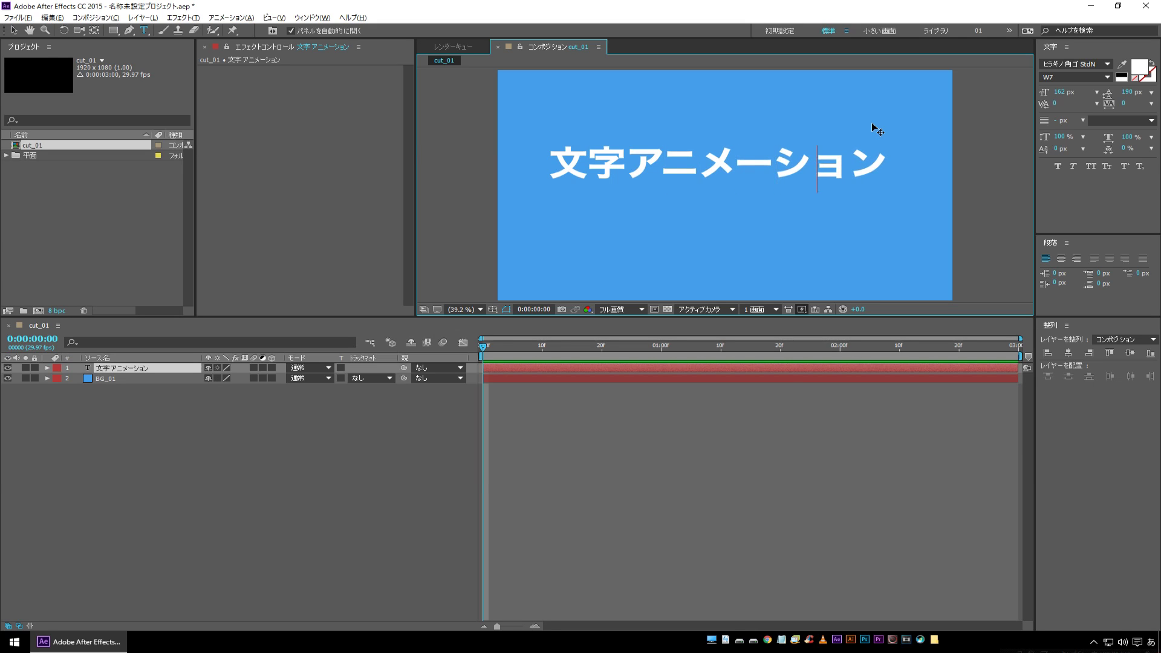
key(Right)
key(alt+Left)
key(alt+Left)
key(alt+Left)
key(alt+Left)
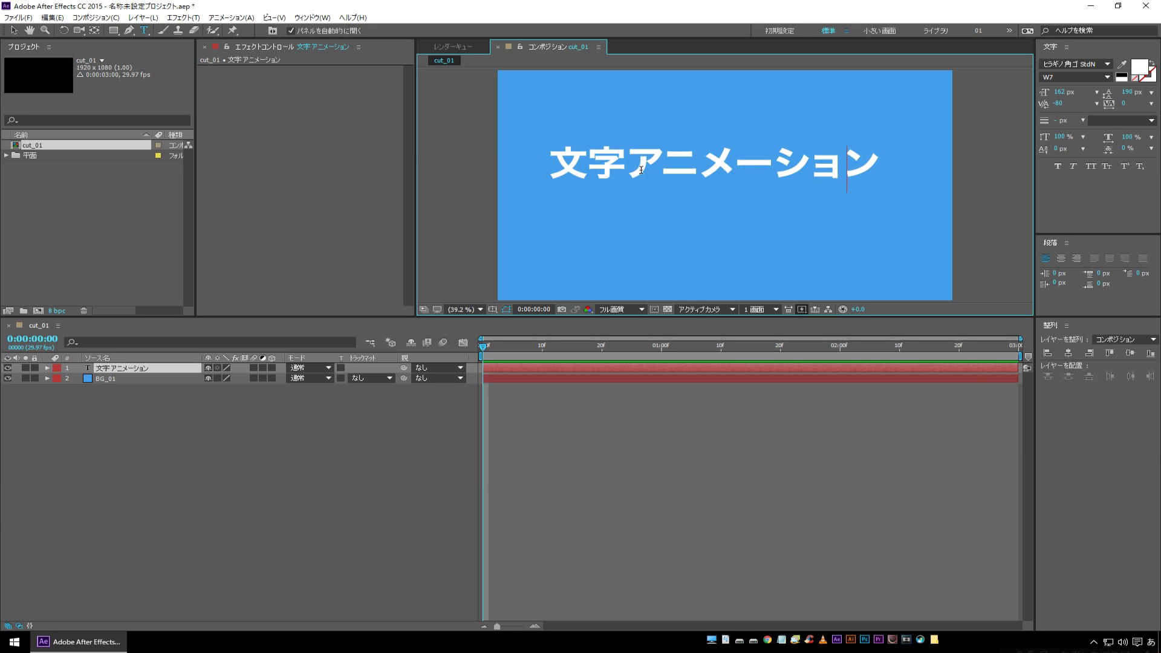
click(158, 369)
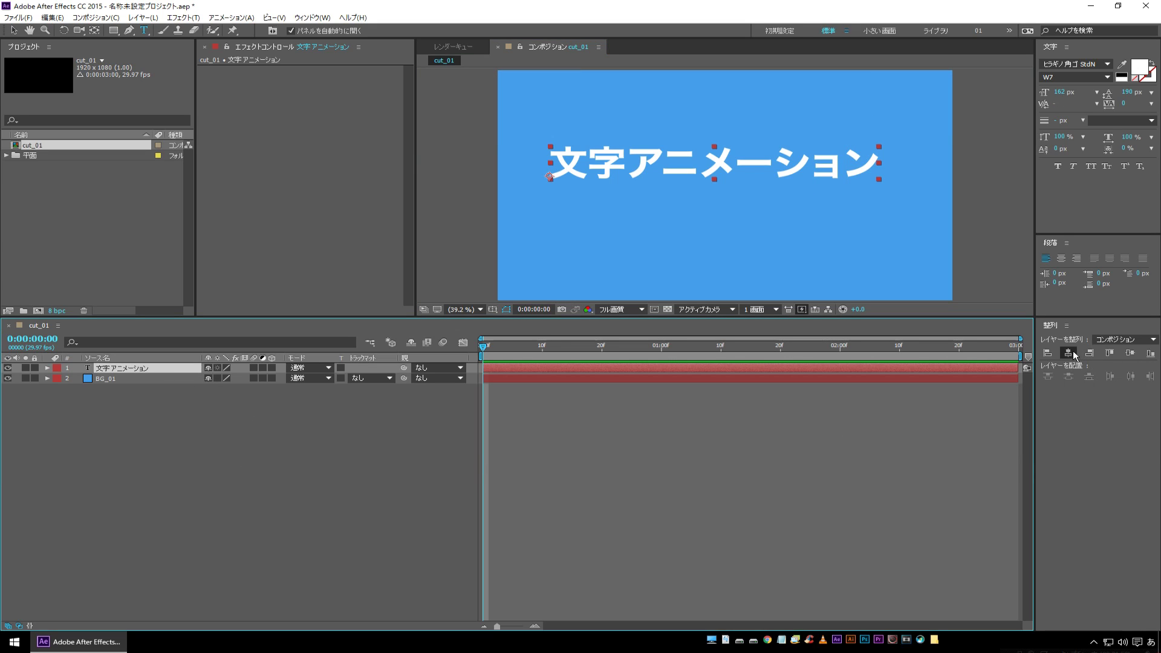
Centre the title horizontally and vertically in the frame.
click(1131, 353)
click(1132, 353)
click(195, 452)
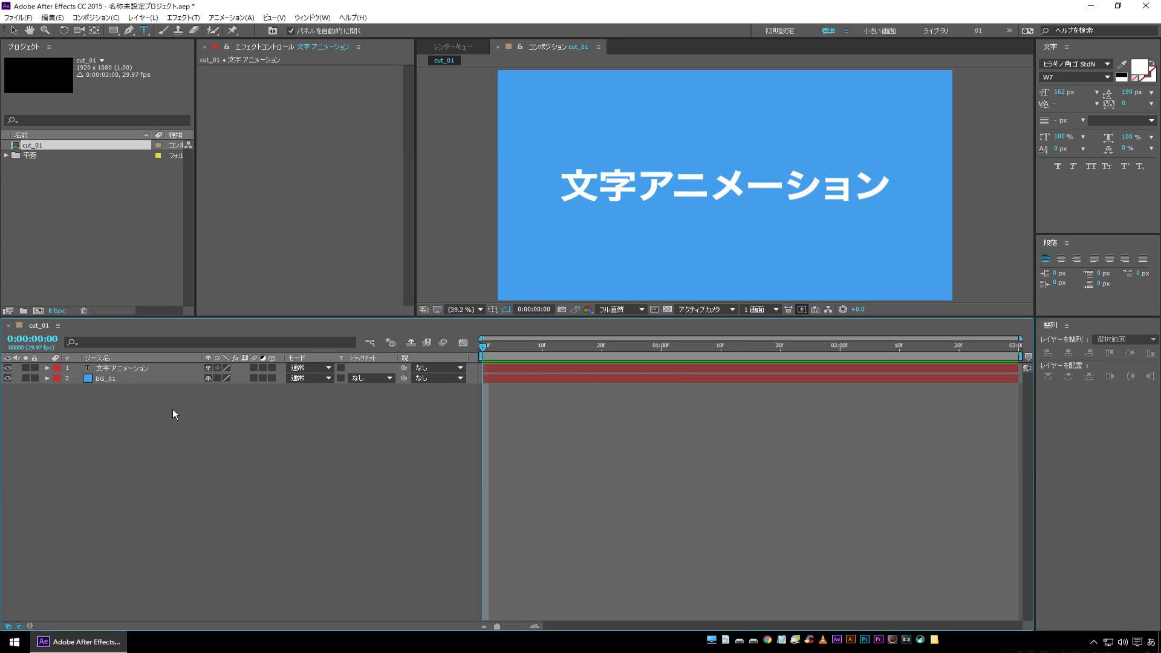
click(125, 369)
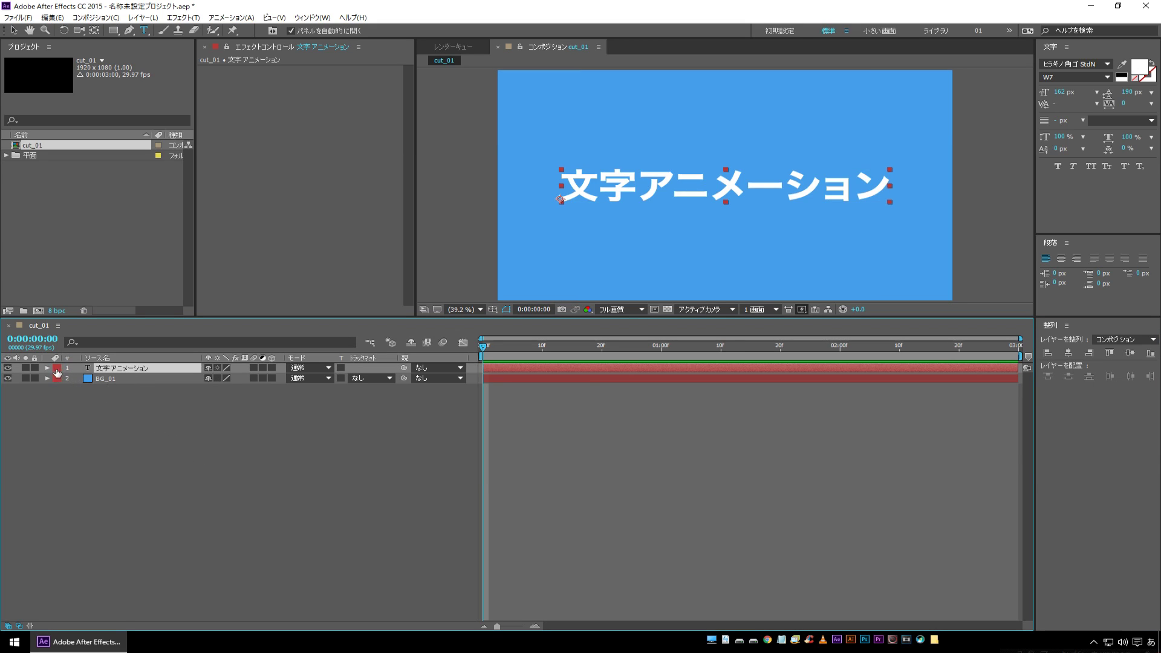
Add a Position text animator and scrub its value to 0.0,287.0.
click(47, 368)
click(89, 378)
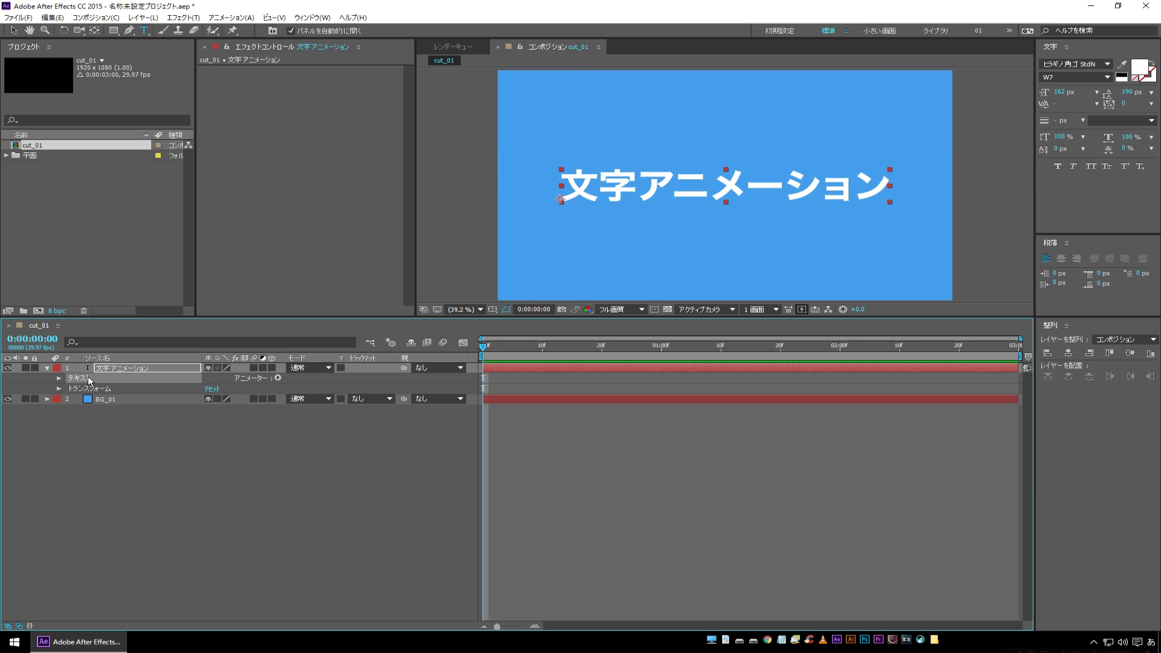
click(277, 378)
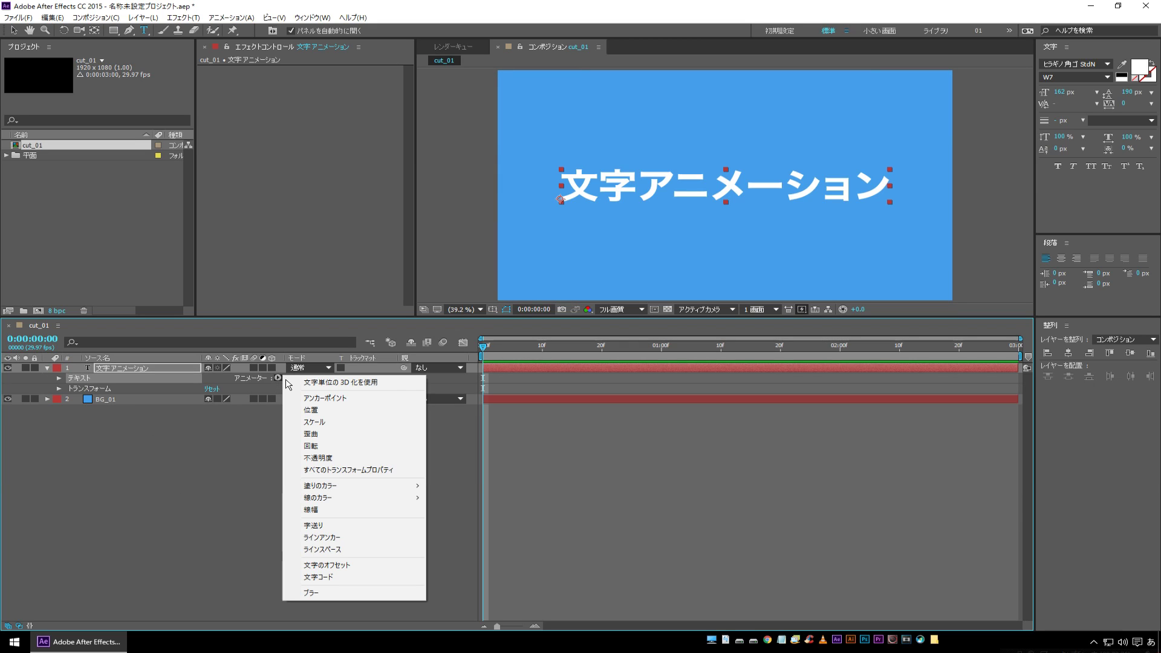
click(333, 415)
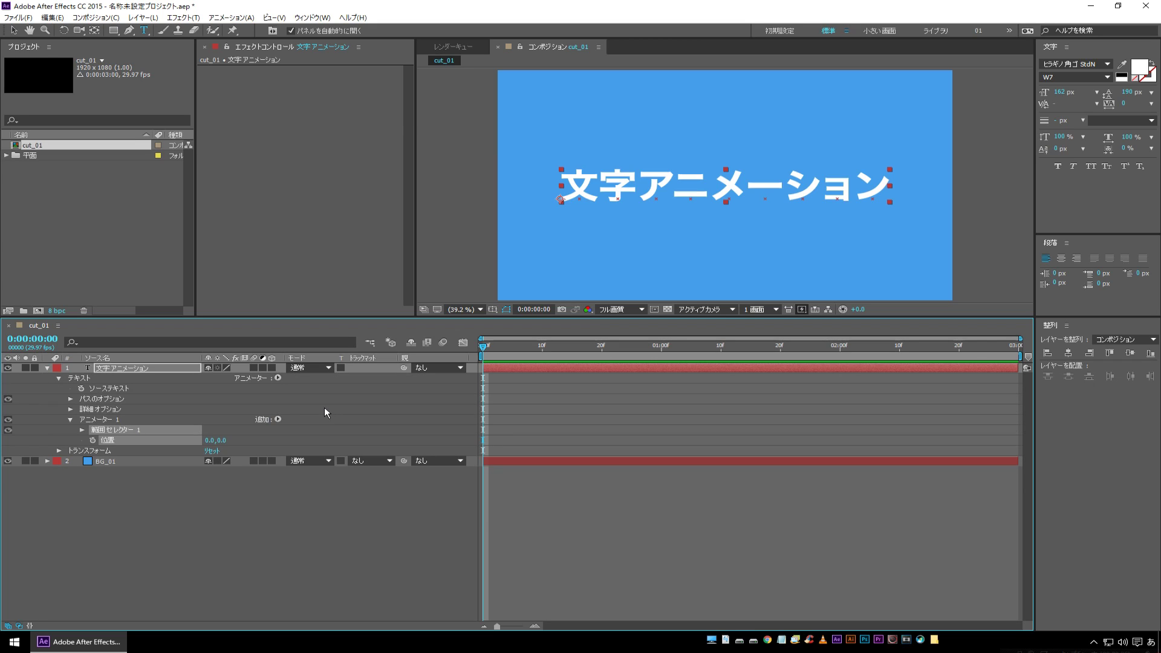
click(99, 419)
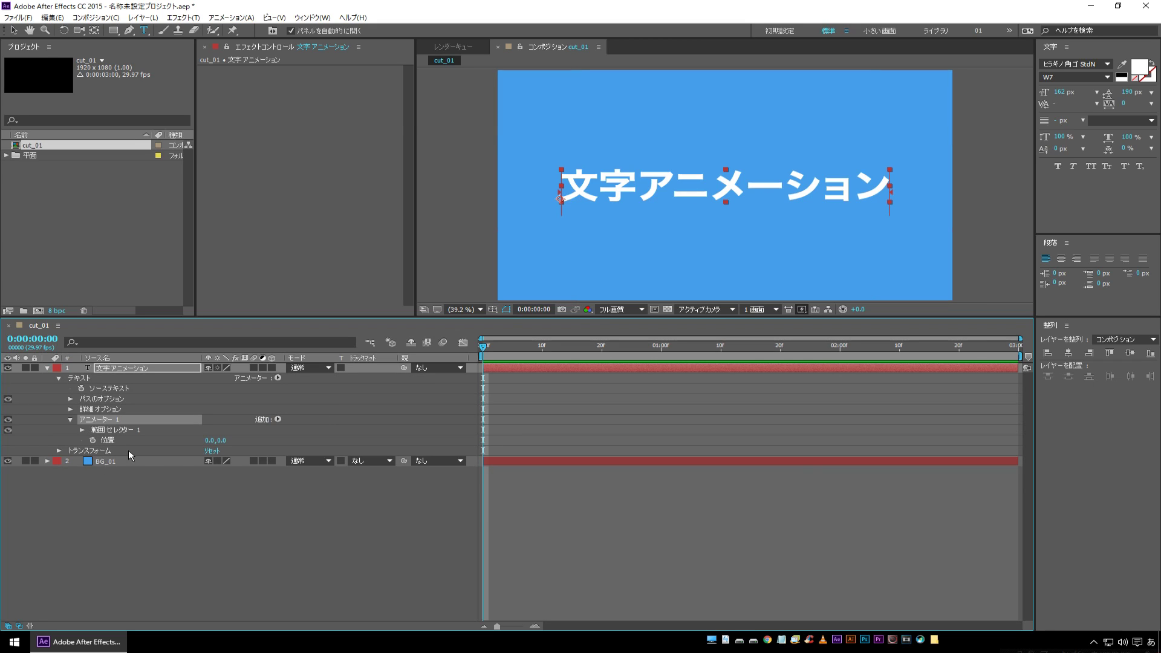
click(129, 430)
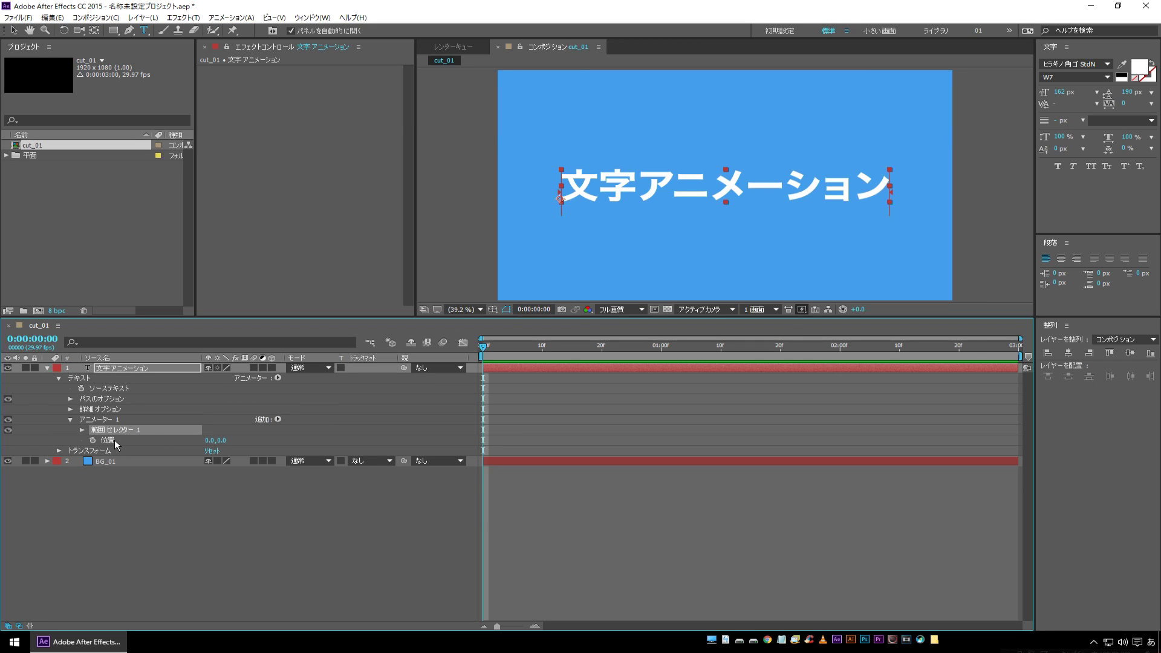
click(115, 440)
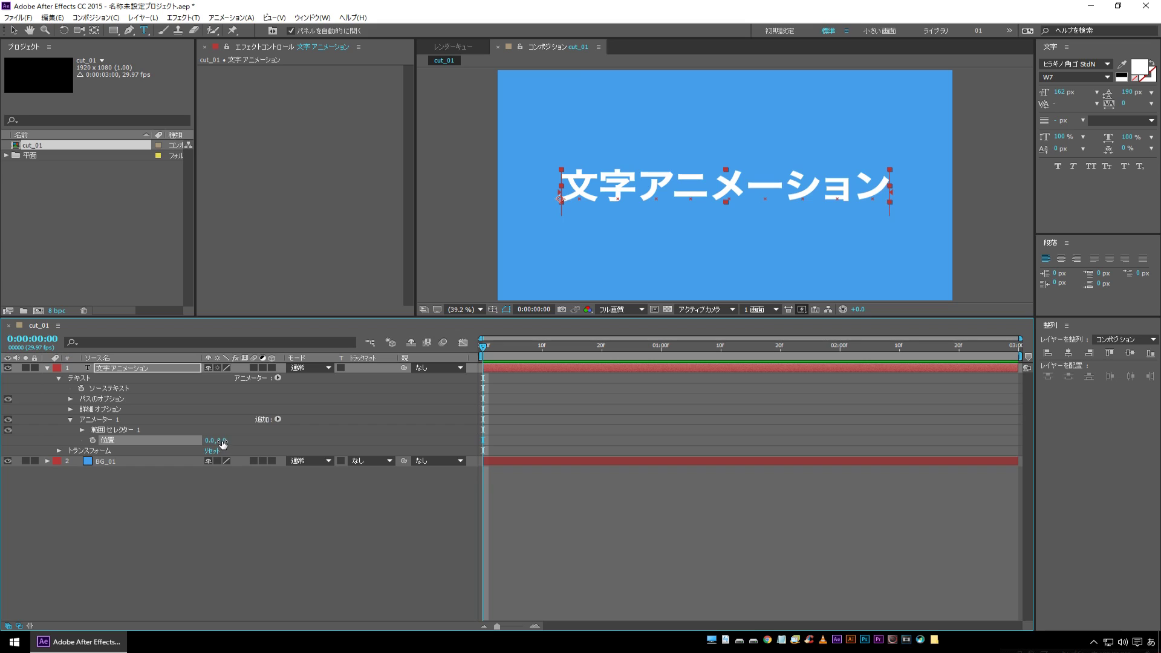
mouse_move(219, 441)
mouse_down()
mouse_move(89, 459)
mouse_move(409, 462)
mouse_move(361, 462)
mouse_move(373, 463)
mouse_up()
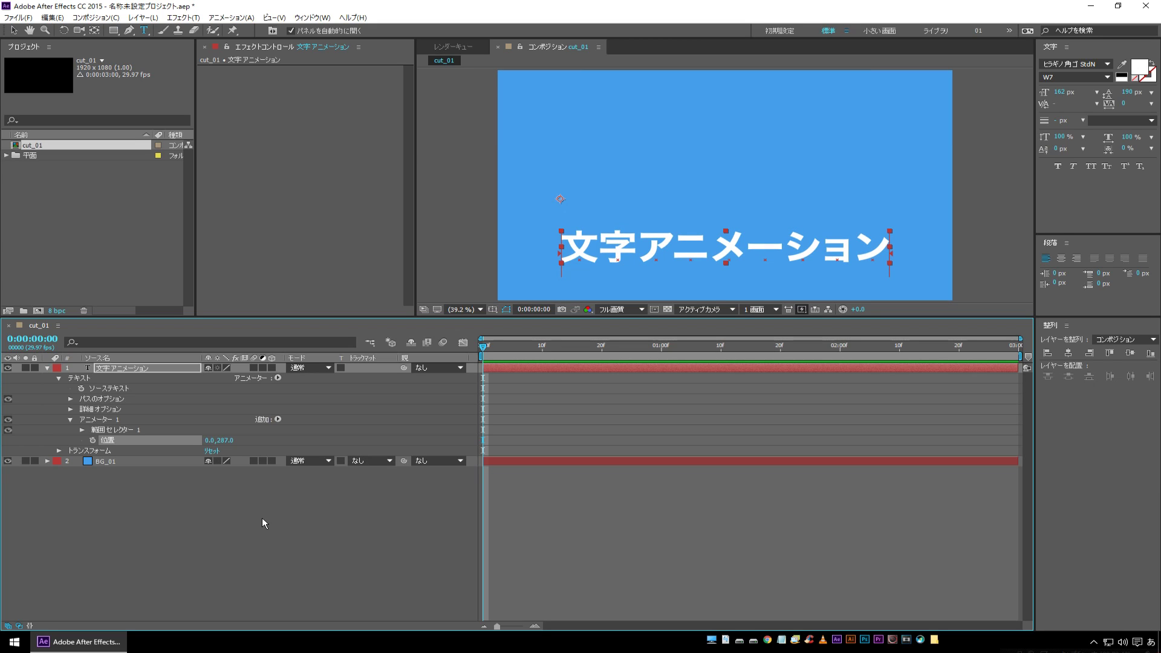
click(120, 431)
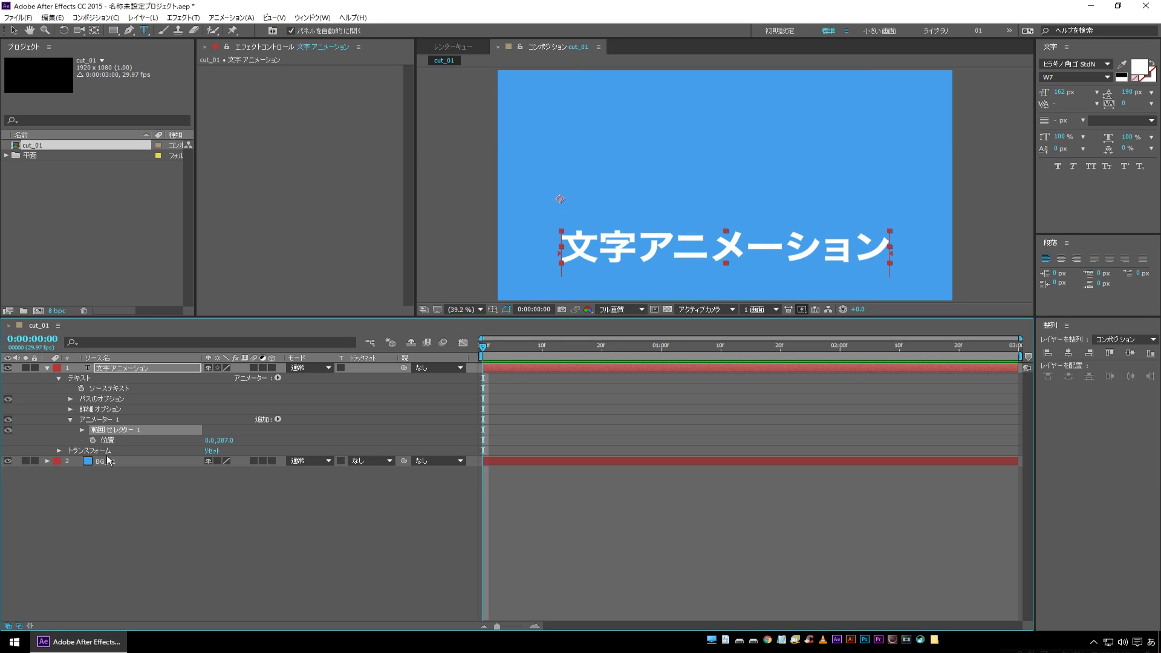
Test different Range Selector Start, End and Offset values on the title.
click(81, 430)
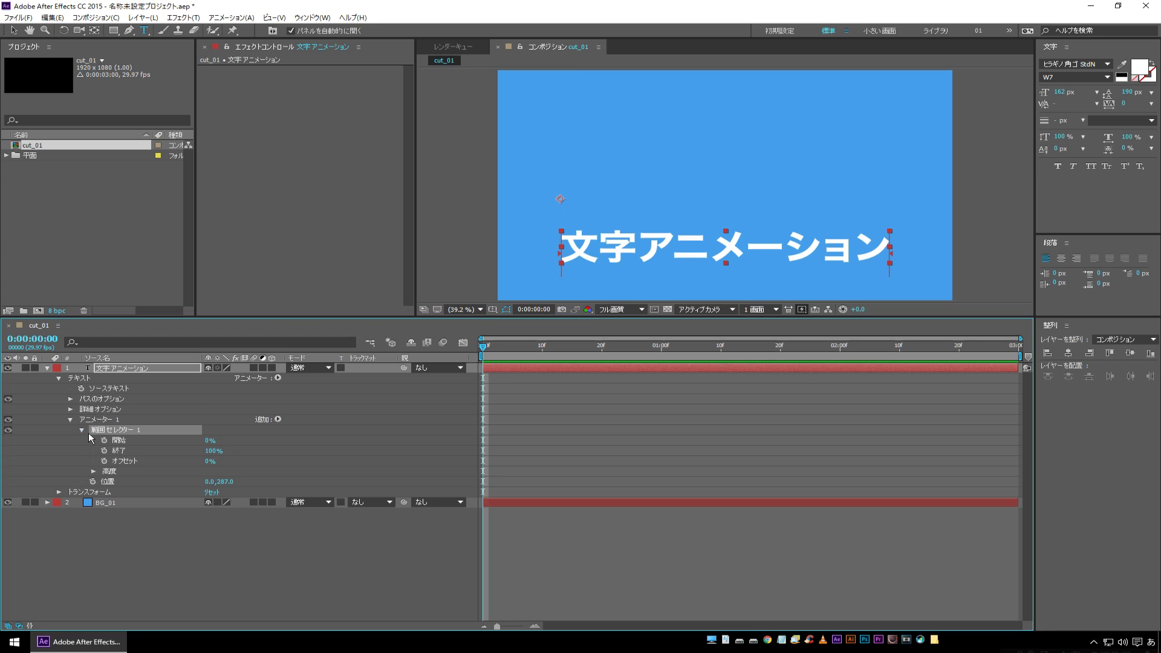
click(125, 451)
click(126, 462)
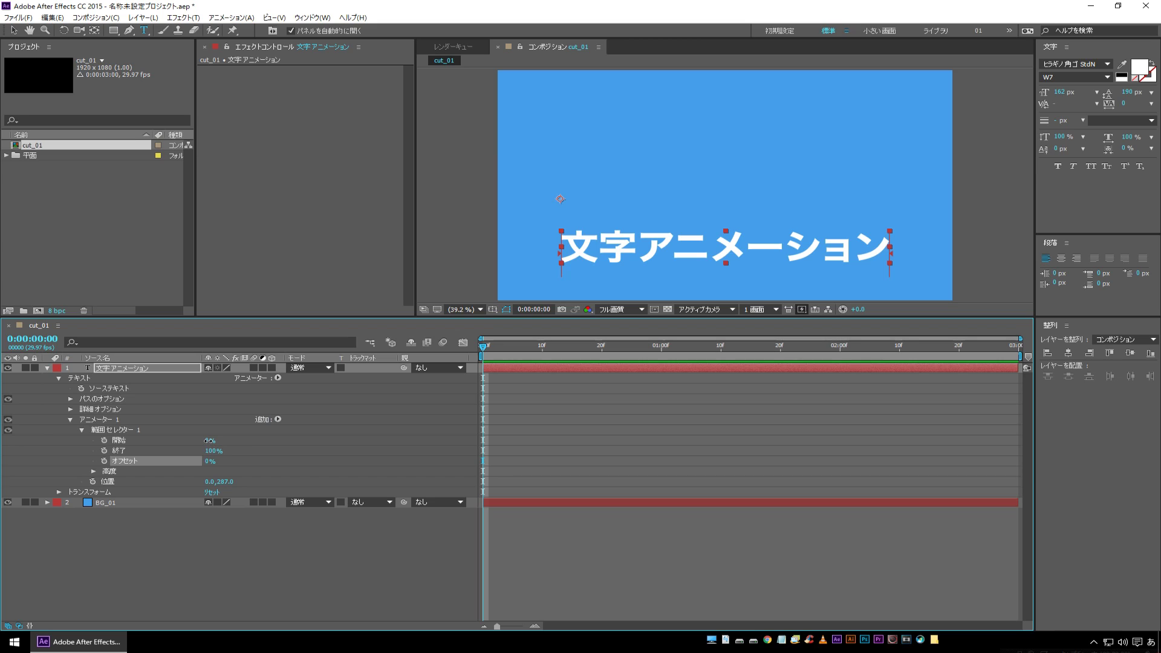
drag(209, 441, 148, 454)
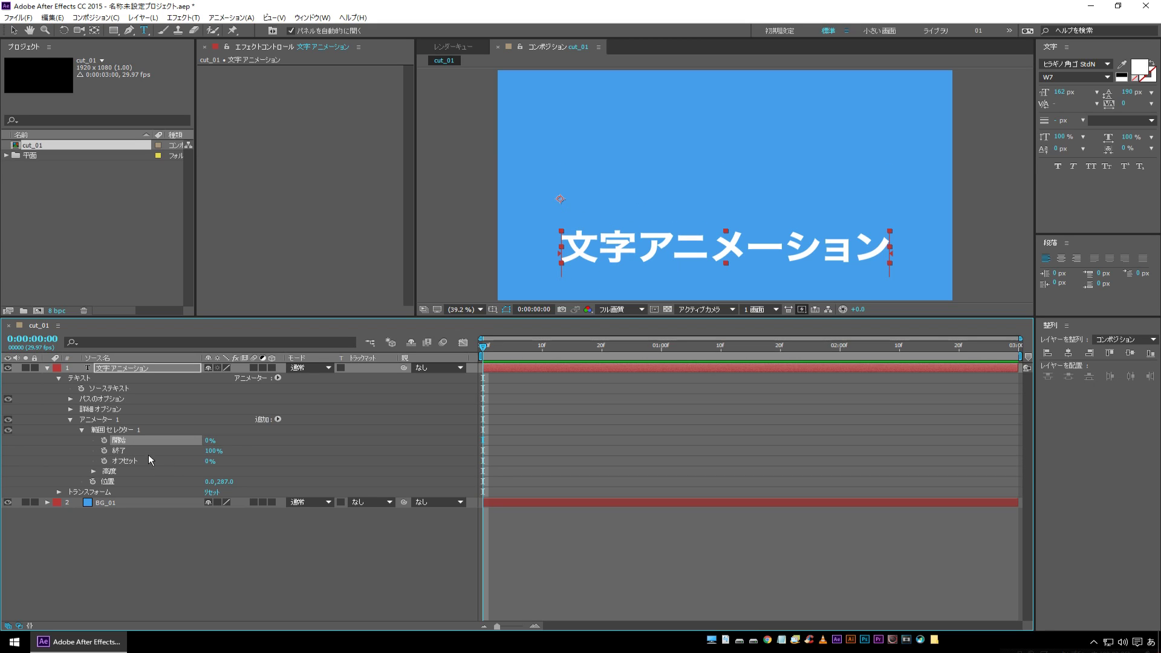
mouse_move(215, 453)
mouse_down()
mouse_move(202, 452)
mouse_move(260, 458)
mouse_up()
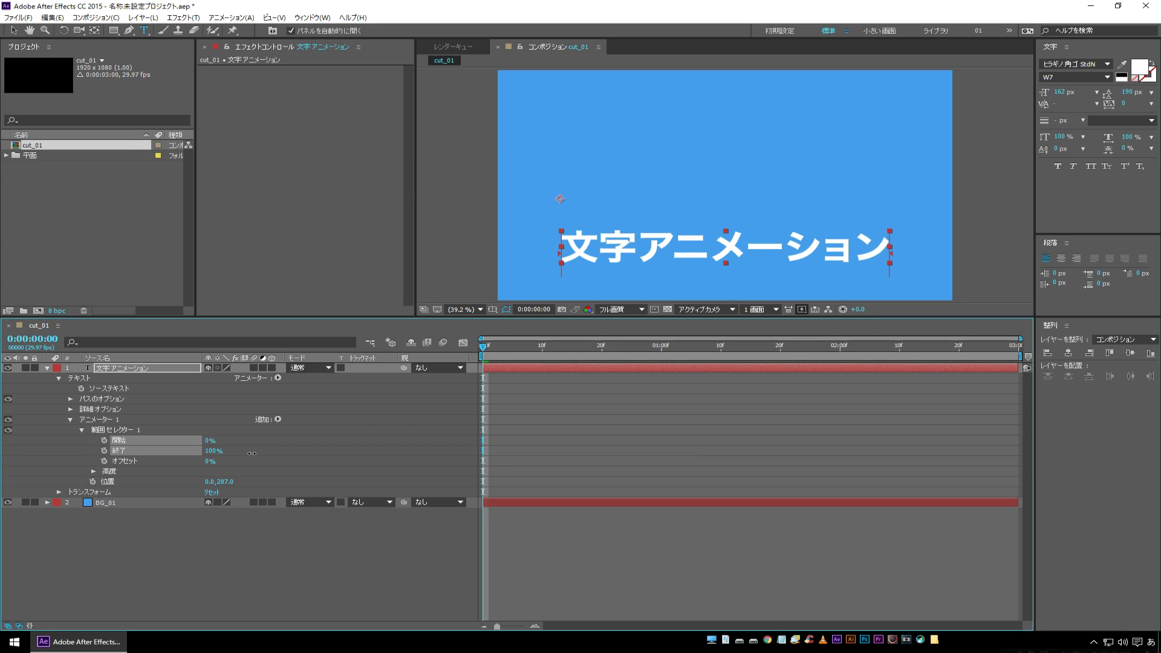
mouse_move(210, 462)
mouse_down()
mouse_move(245, 461)
mouse_move(225, 468)
mouse_up()
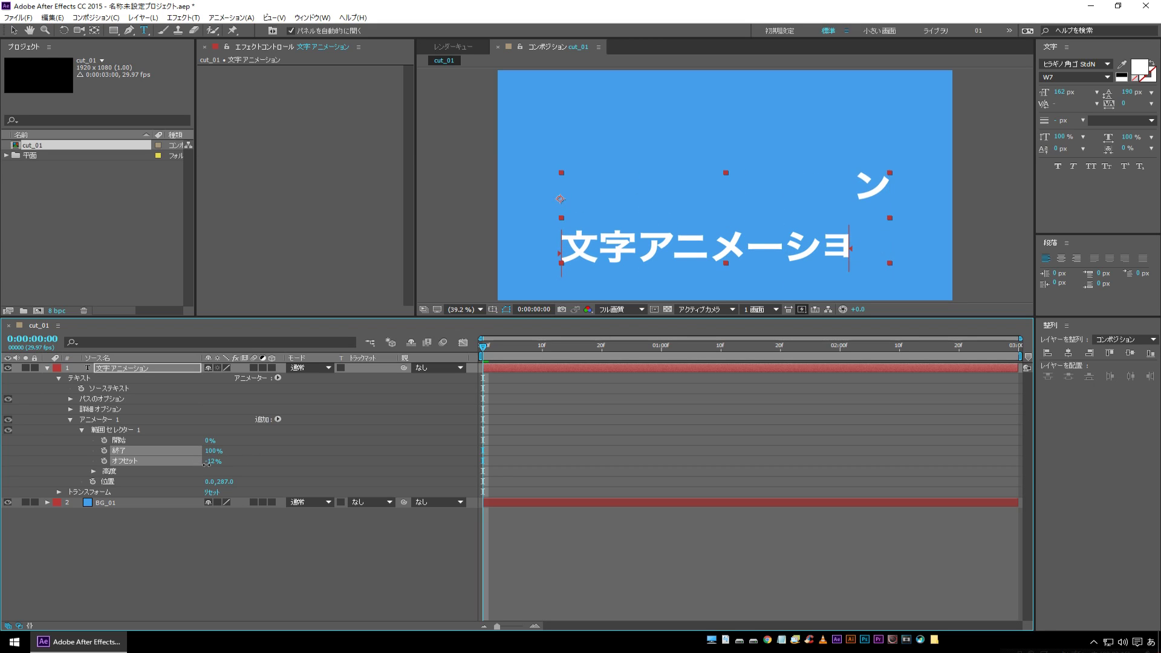
Set the range offset to 0% and return the range start to 0%.
click(214, 461)
text(0)
click(304, 546)
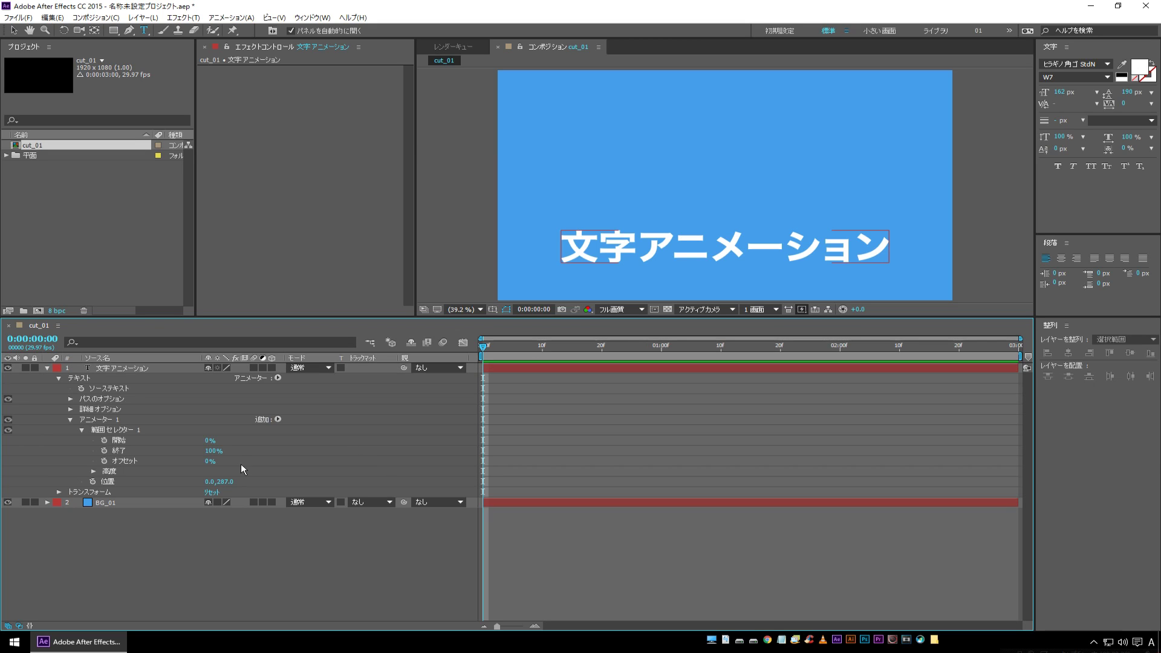
mouse_move(210, 441)
mouse_down()
mouse_move(256, 444)
mouse_move(210, 443)
mouse_up()
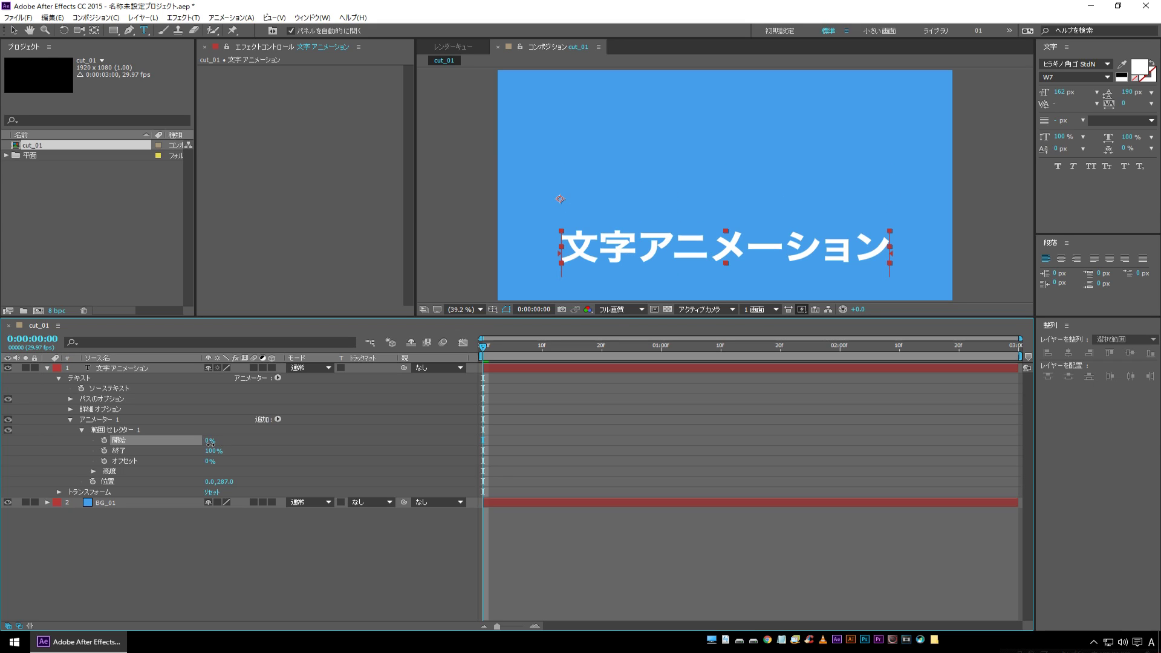
drag(199, 444, 199, 445)
click(120, 430)
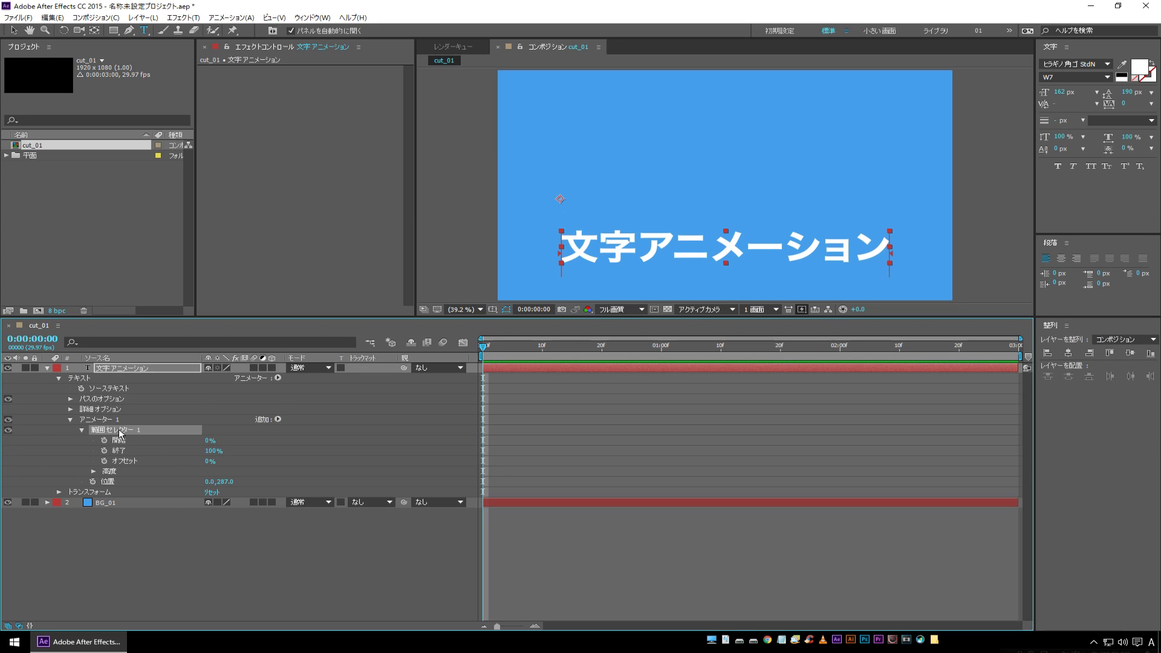
Reset the Animator 1 Position offset to 0.0,0.0.
click(119, 492)
click(59, 492)
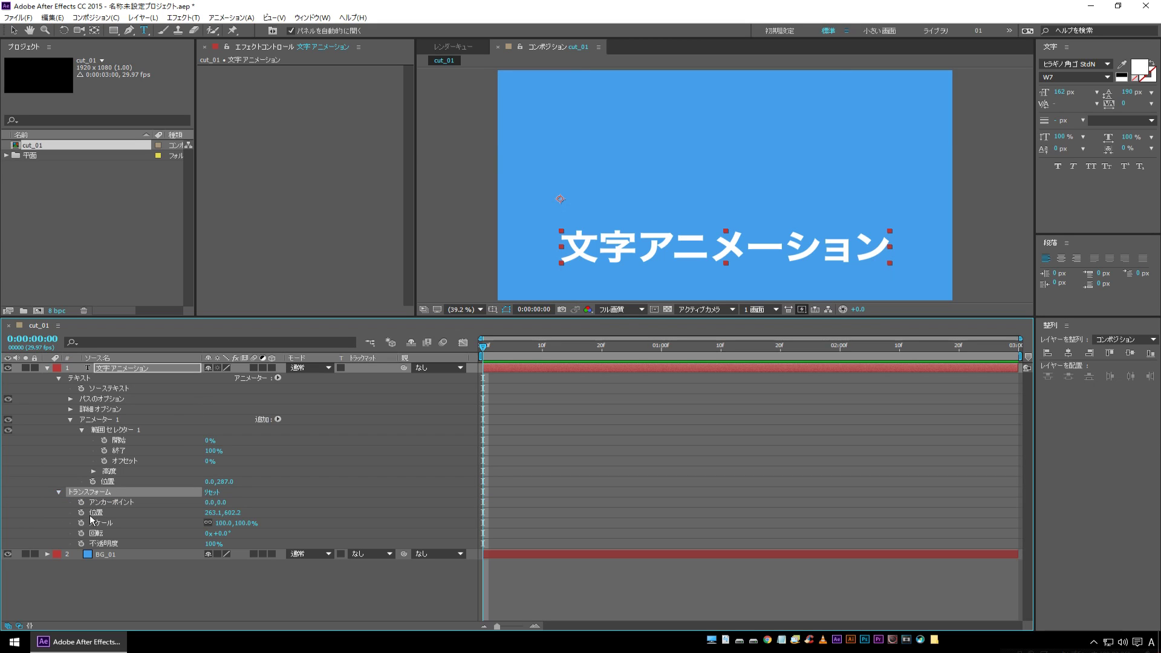
click(59, 491)
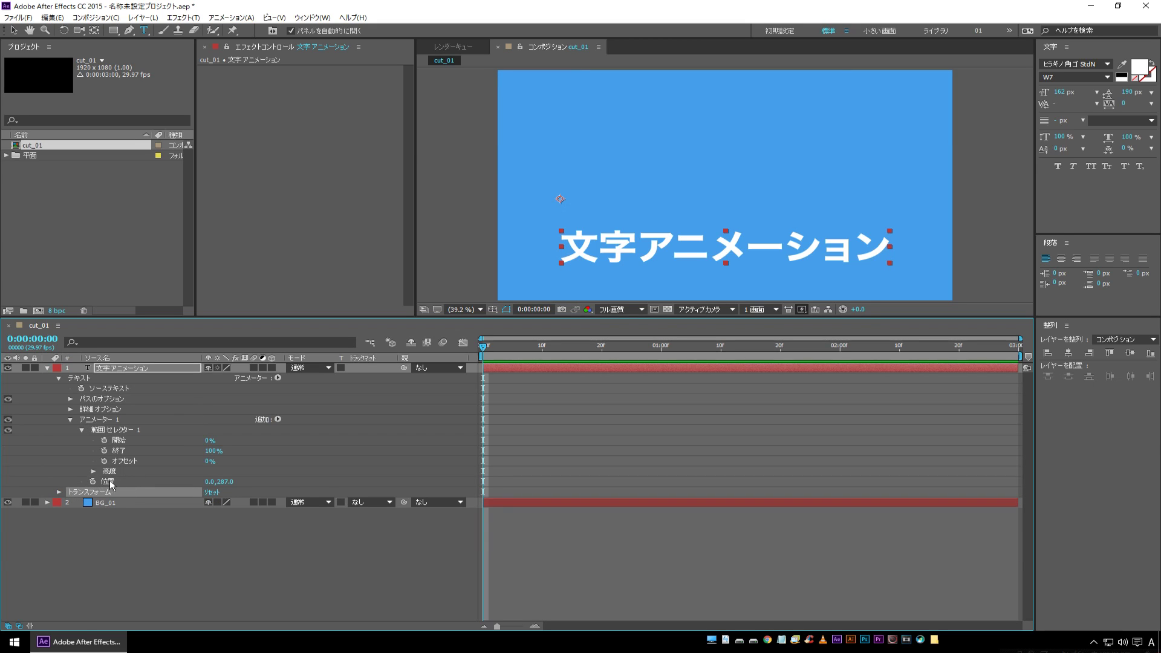
click(109, 481)
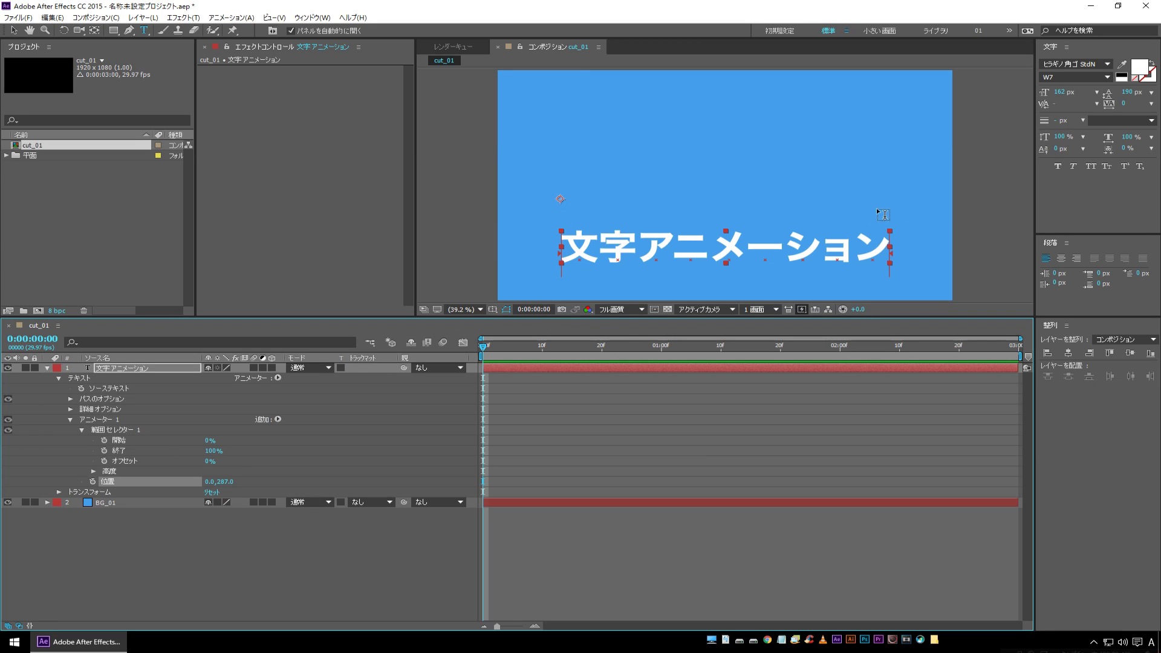
click(223, 481)
text(0)
key(Return)
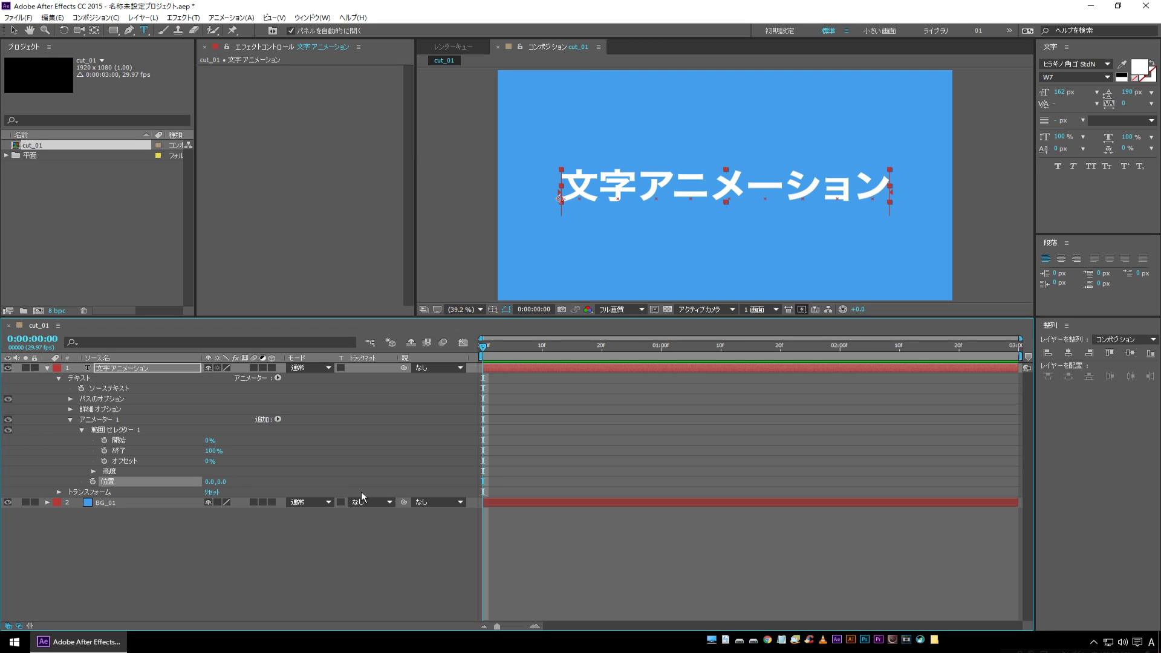
Set the position offset to 0.0,320.0 and raise the range start to about 49%.
click(131, 430)
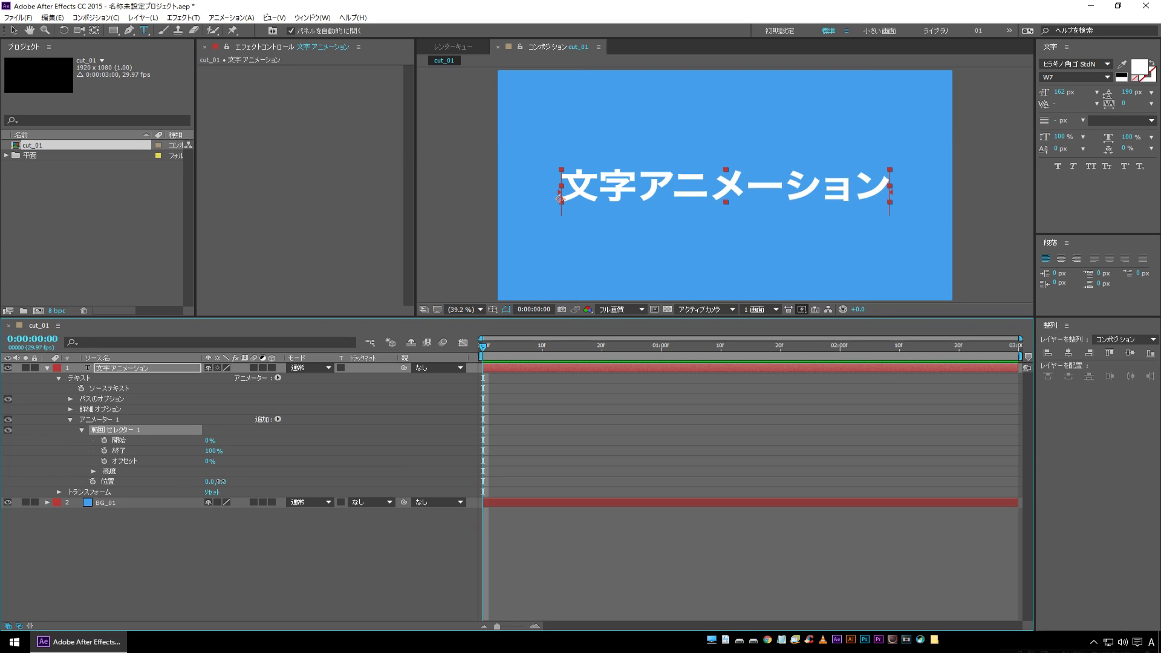
drag(222, 481, 419, 476)
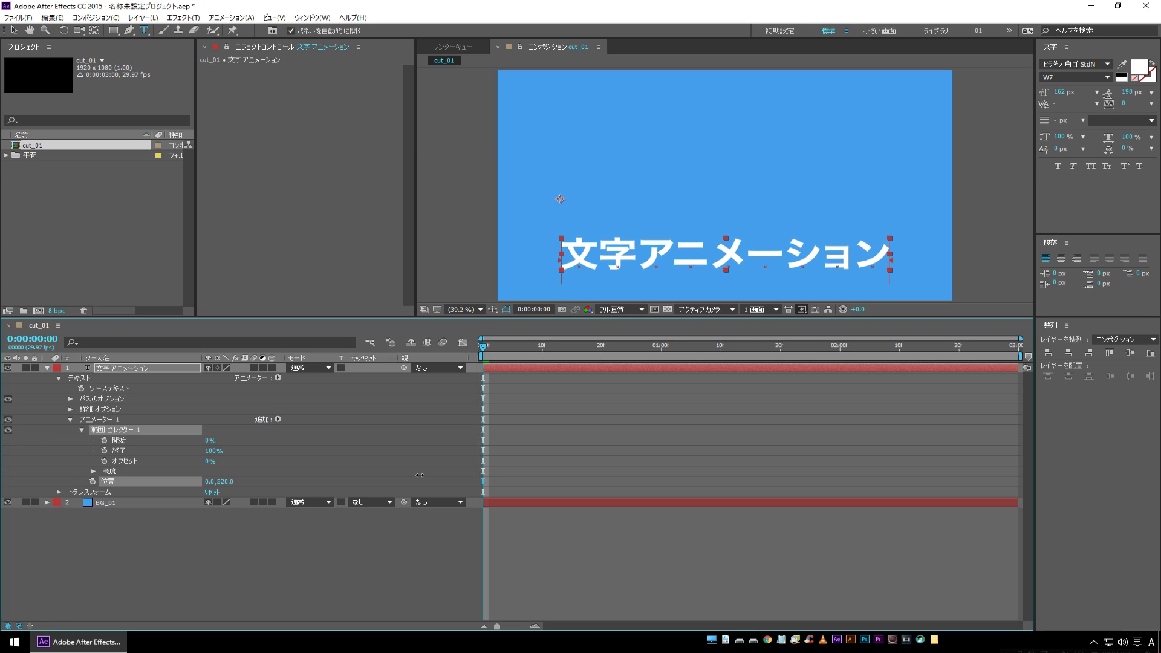
click(131, 431)
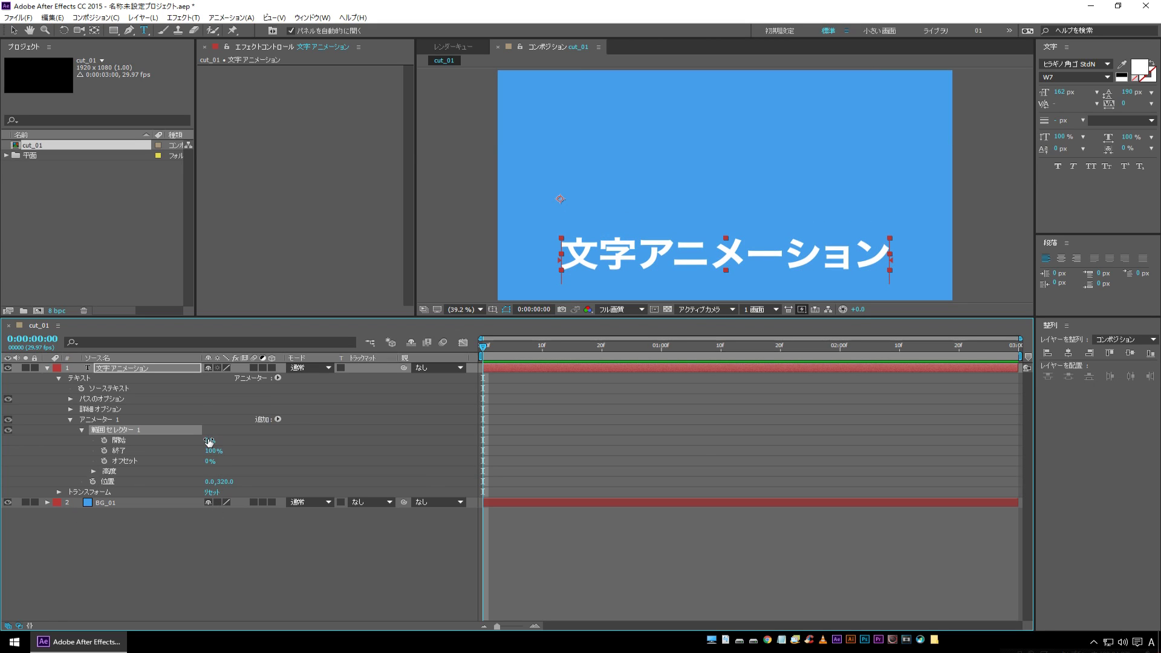
drag(209, 439, 235, 439)
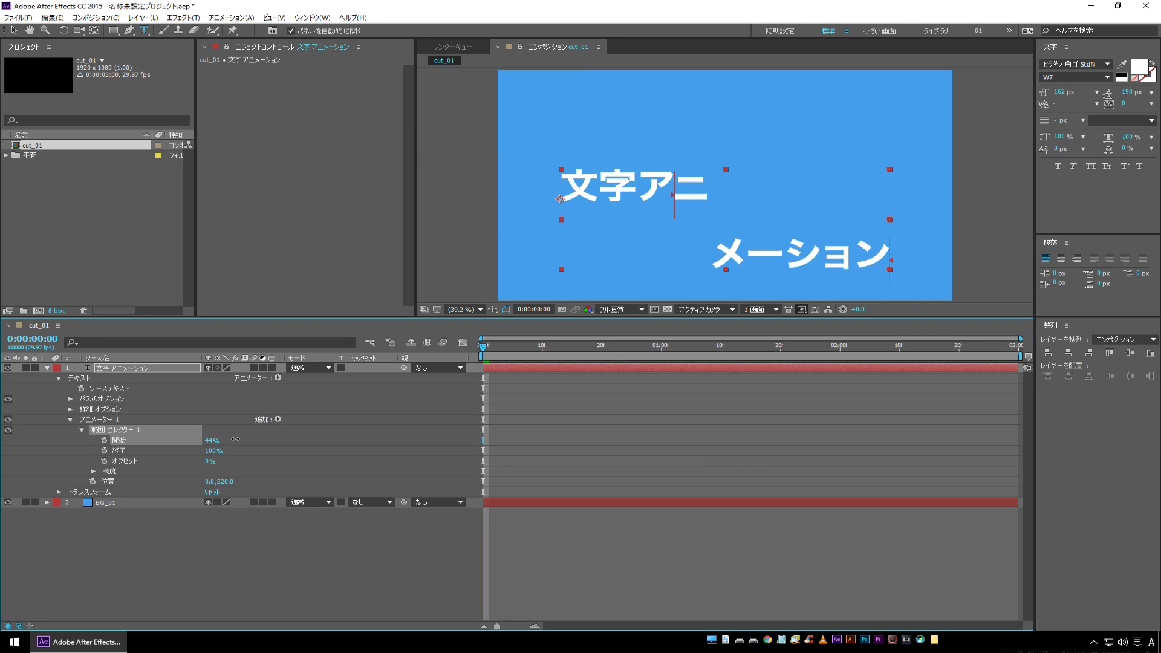
drag(235, 439, 238, 438)
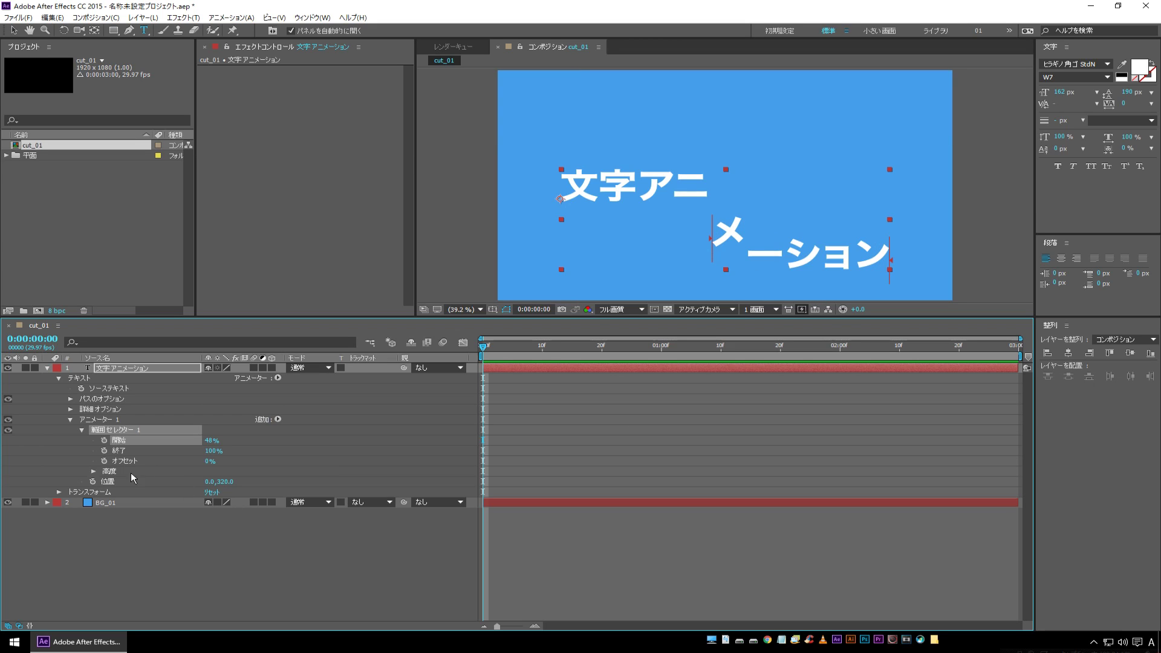
click(110, 482)
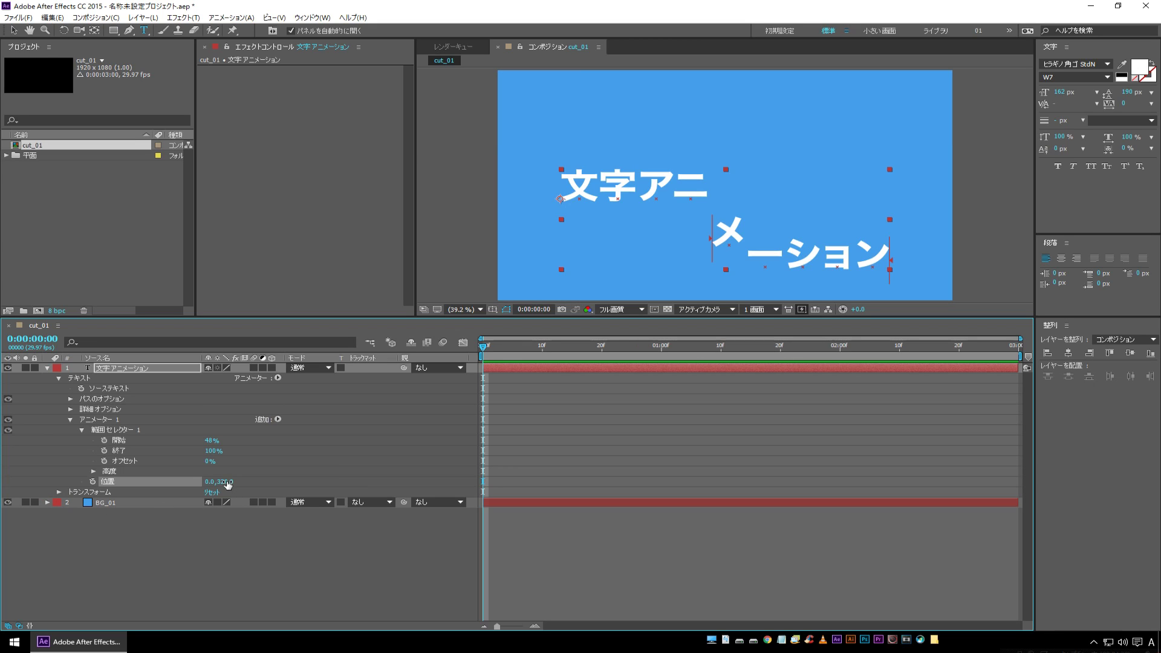
mouse_move(210, 441)
mouse_down()
mouse_move(257, 436)
mouse_move(213, 441)
mouse_up()
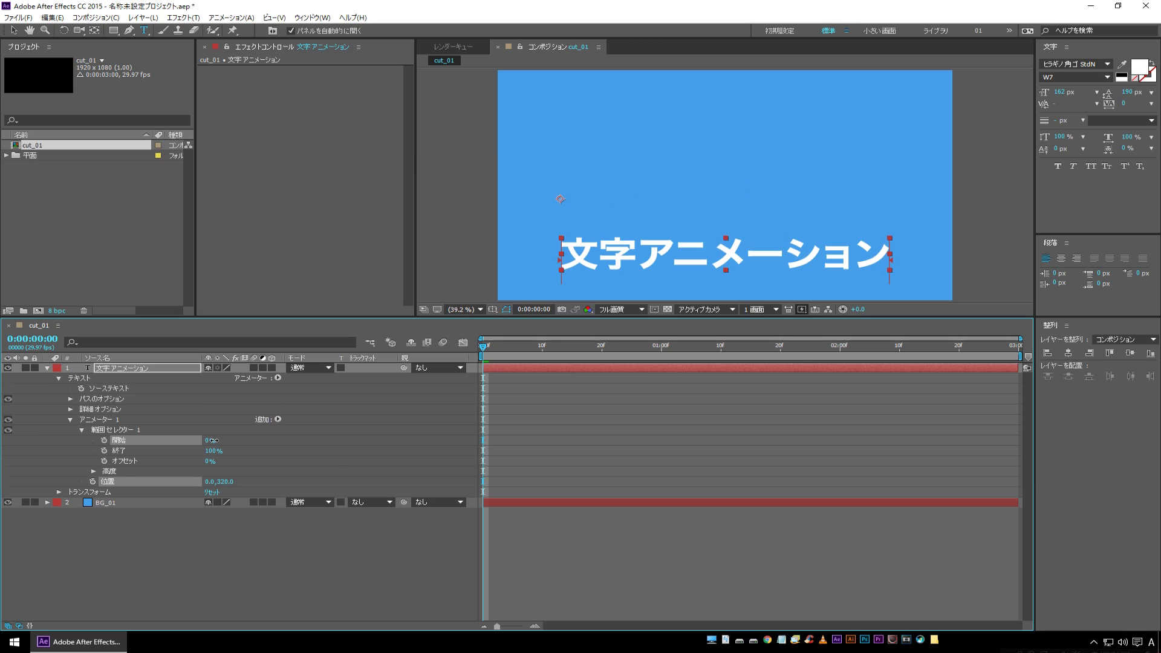
mouse_move(214, 440)
mouse_down()
mouse_move(291, 435)
mouse_move(150, 434)
mouse_up()
click(104, 441)
click(660, 351)
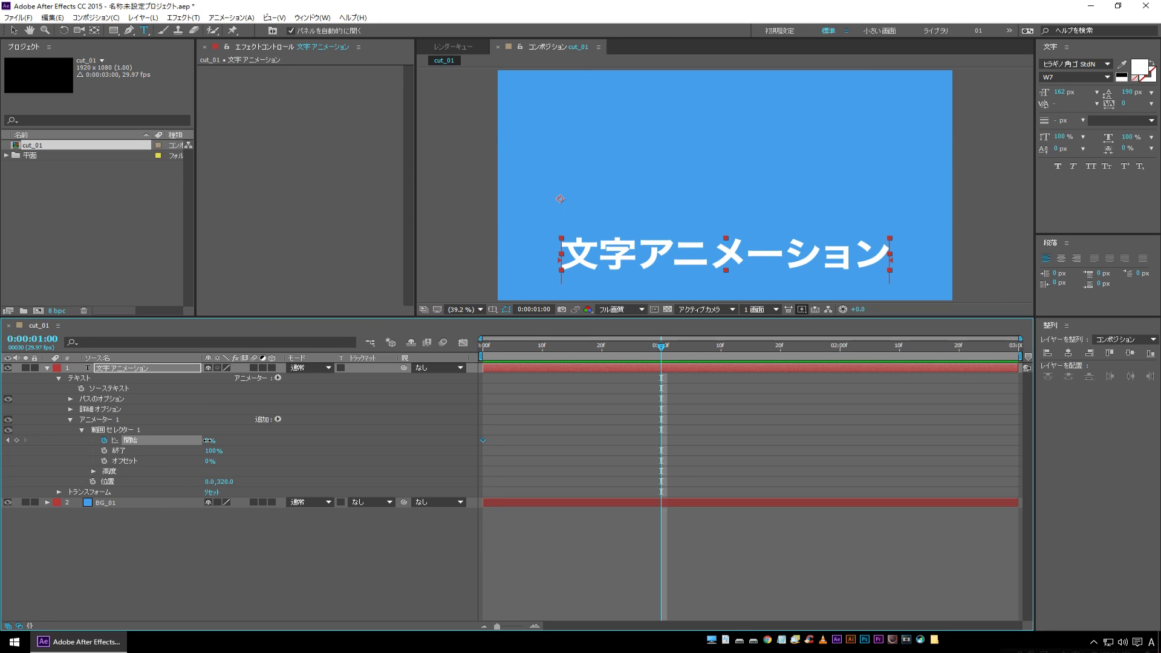
drag(208, 441, 581, 369)
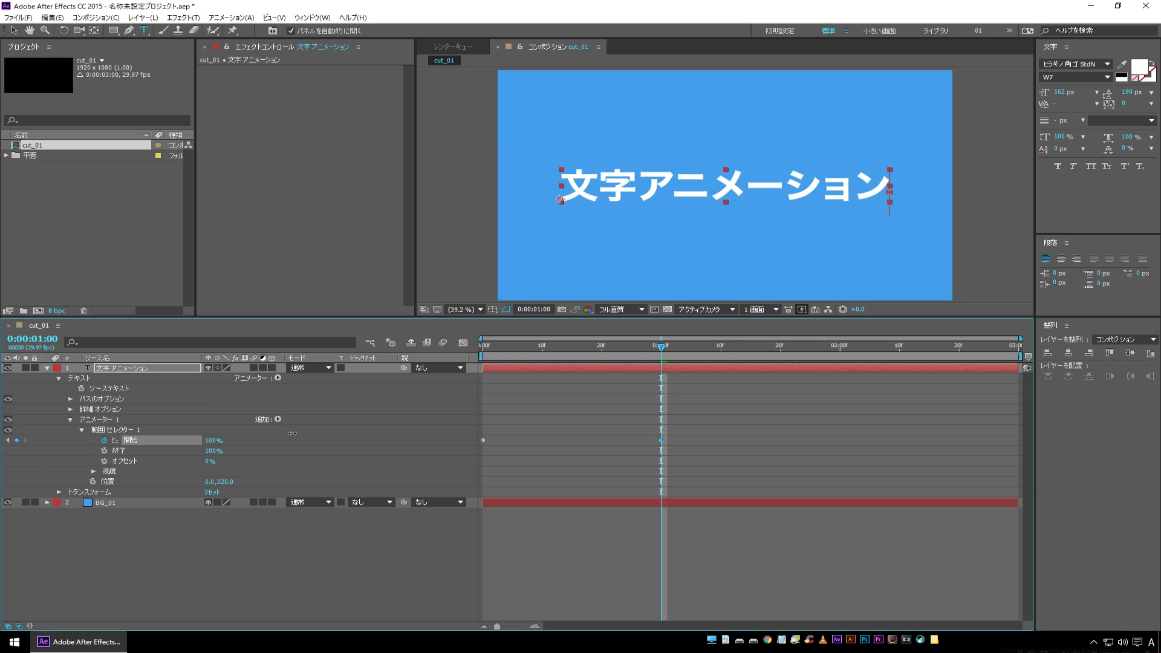
key(Home)
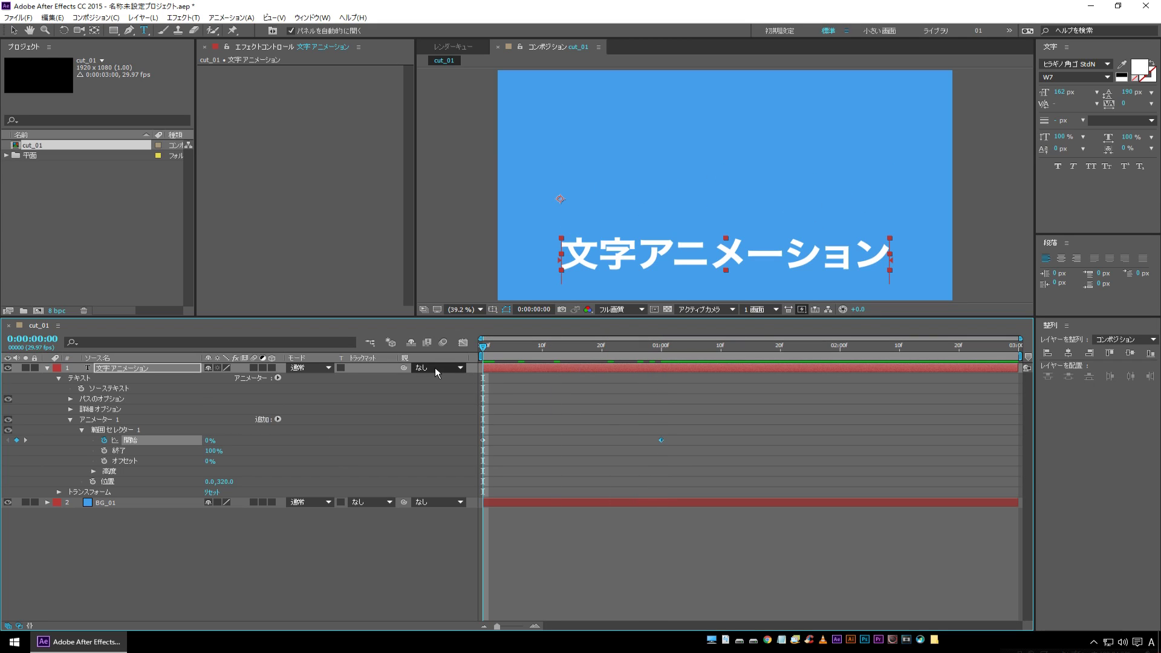
key(space)
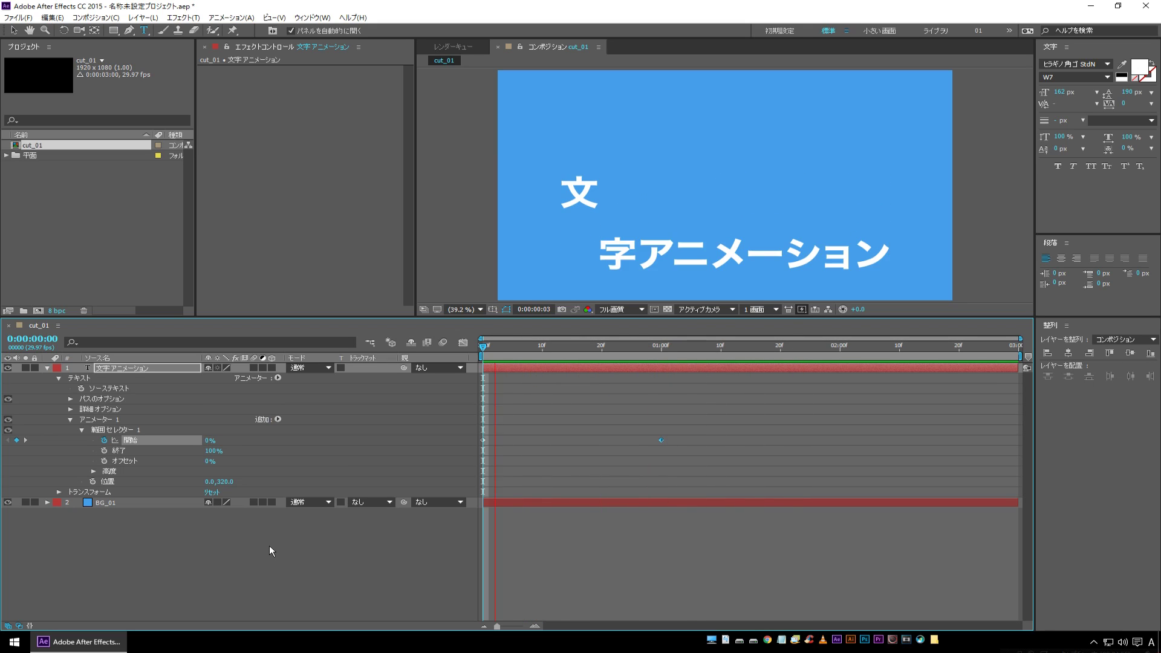
click(484, 348)
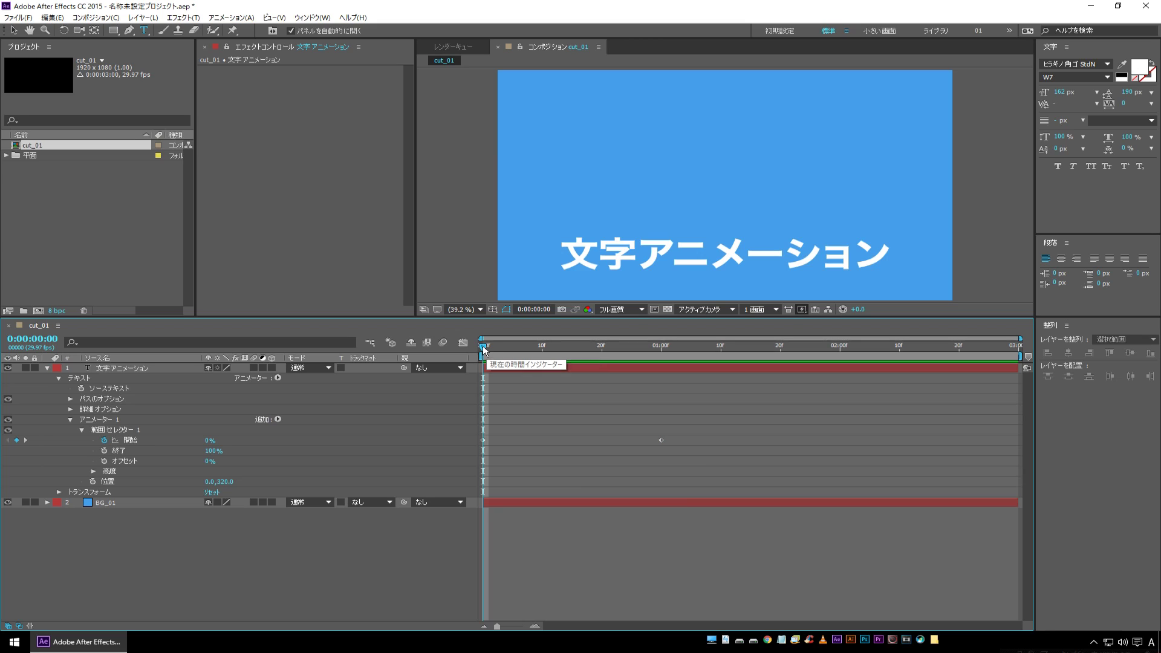
drag(484, 348, 490, 350)
drag(494, 350, 611, 354)
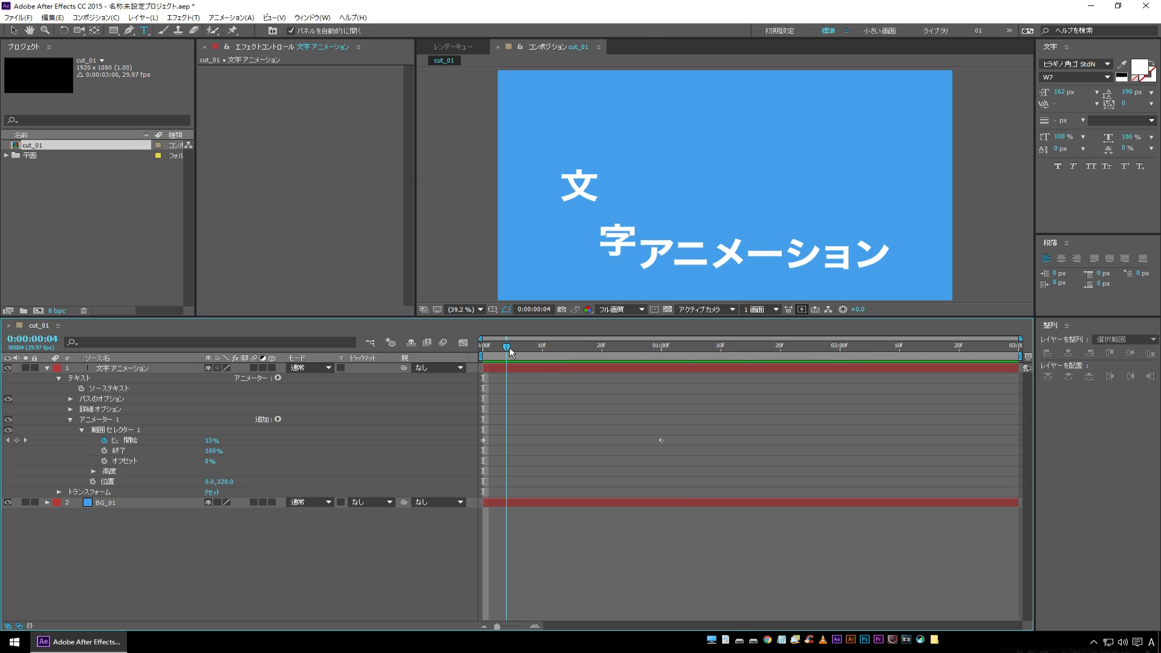
drag(611, 349, 453, 353)
drag(701, 423, 394, 478)
key(Delete)
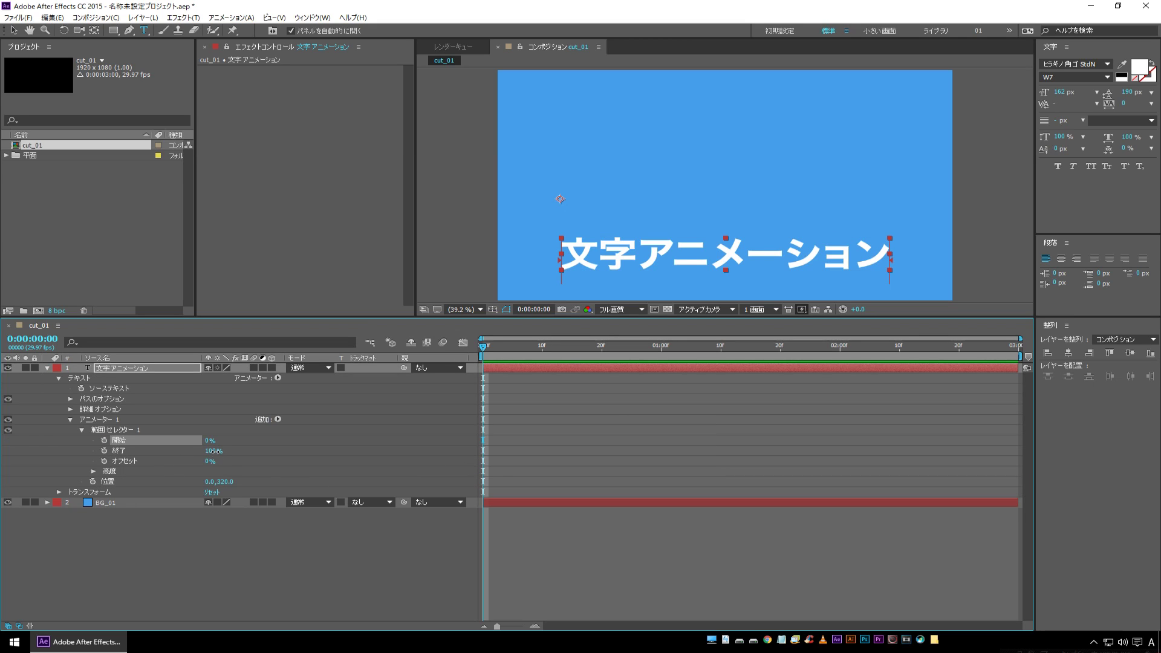
drag(214, 451, 419, 454)
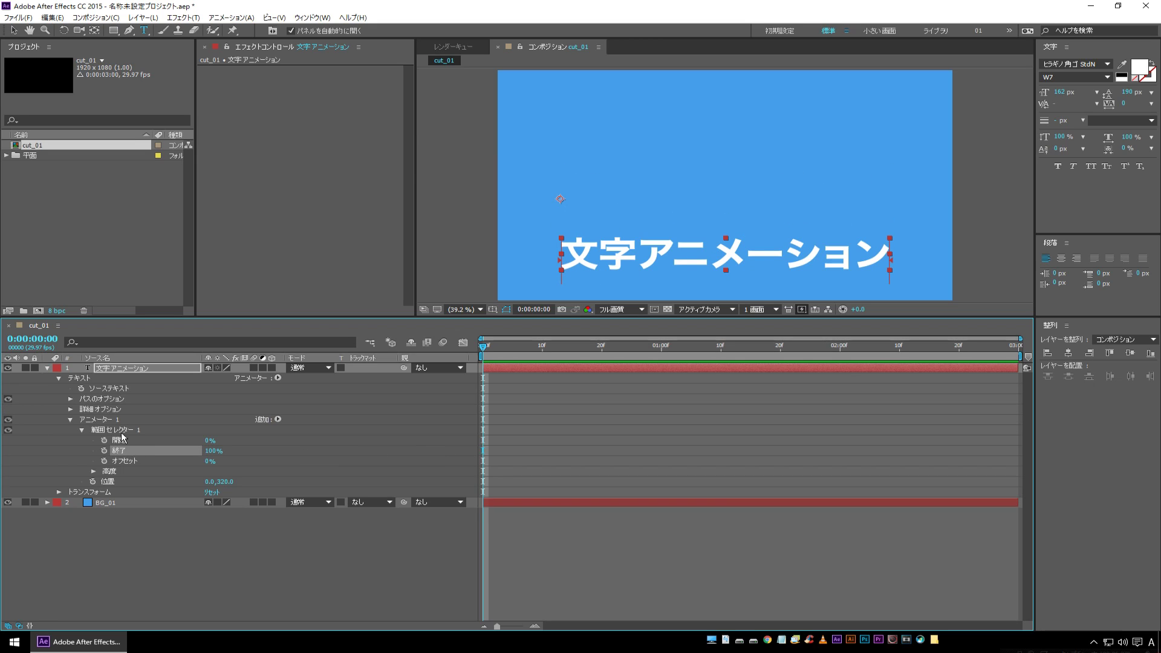
click(97, 420)
Swap the position animator for a Scale animator at 0%, hiding the title.
key(Delete)
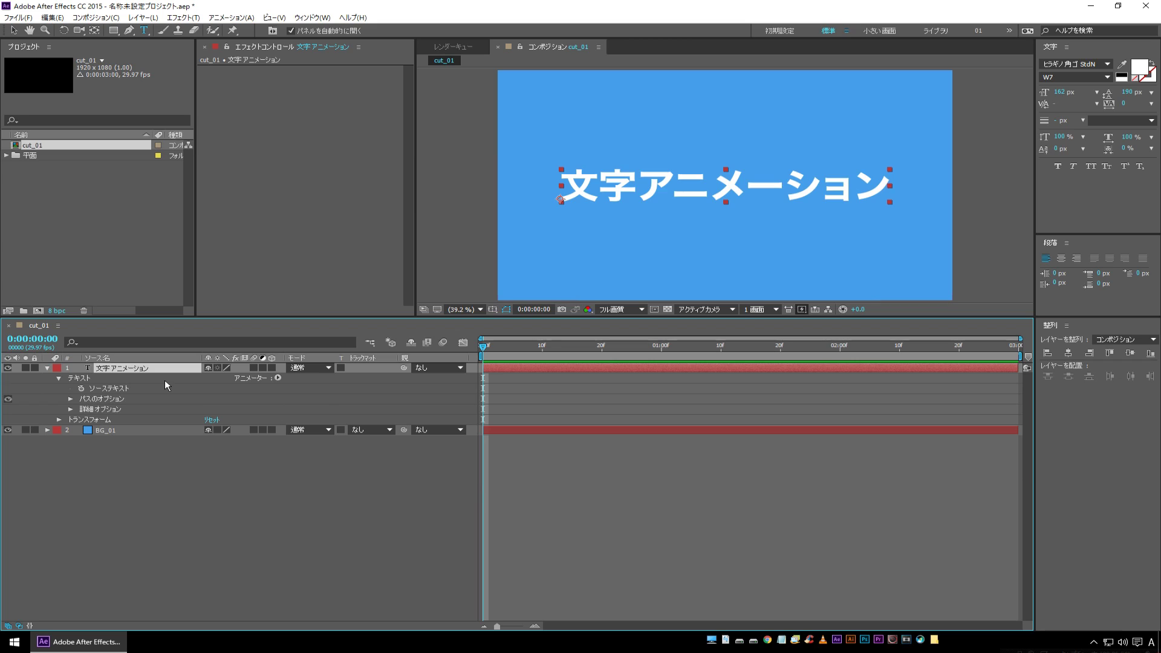
click(277, 377)
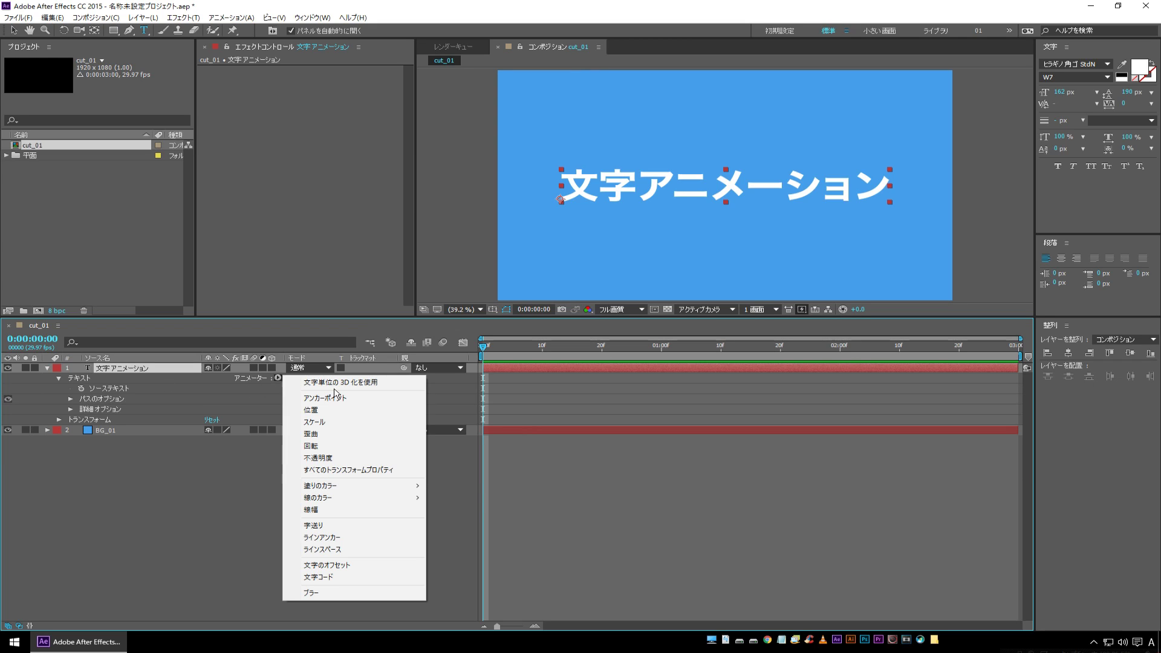
click(386, 422)
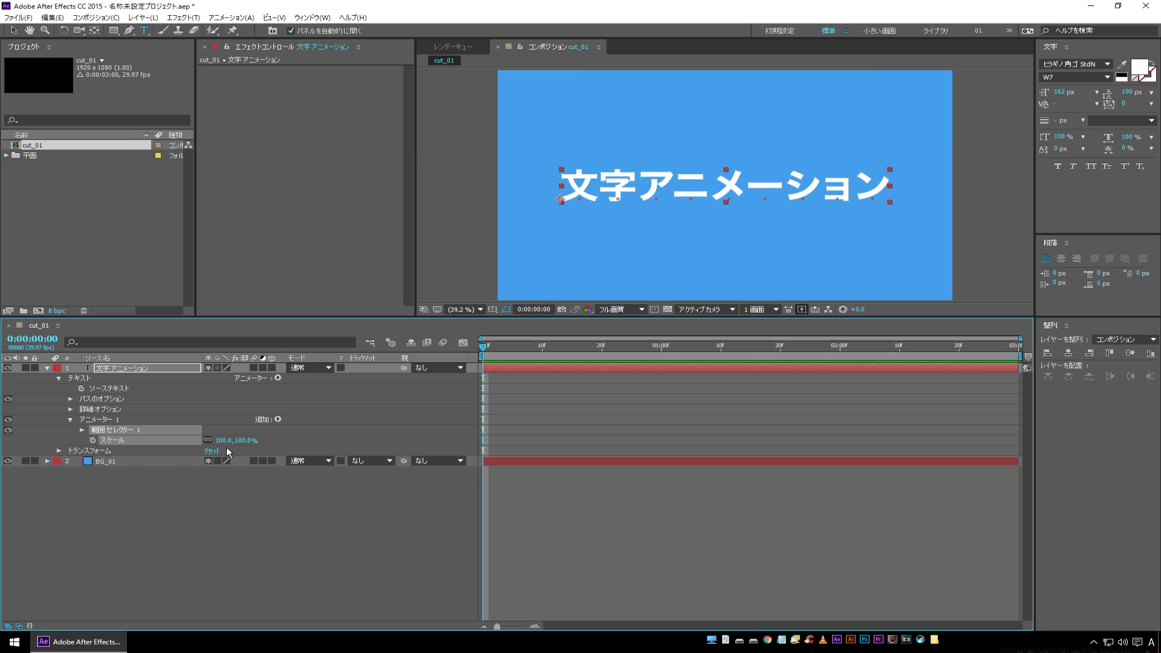
text(00)
key(Return)
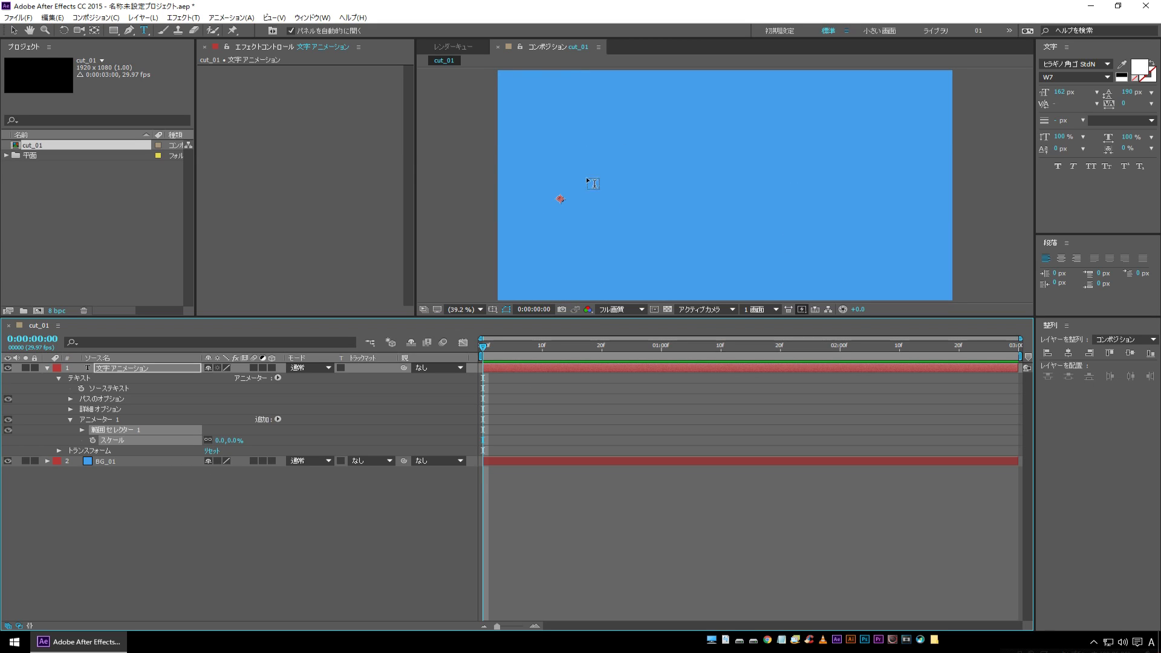
click(82, 430)
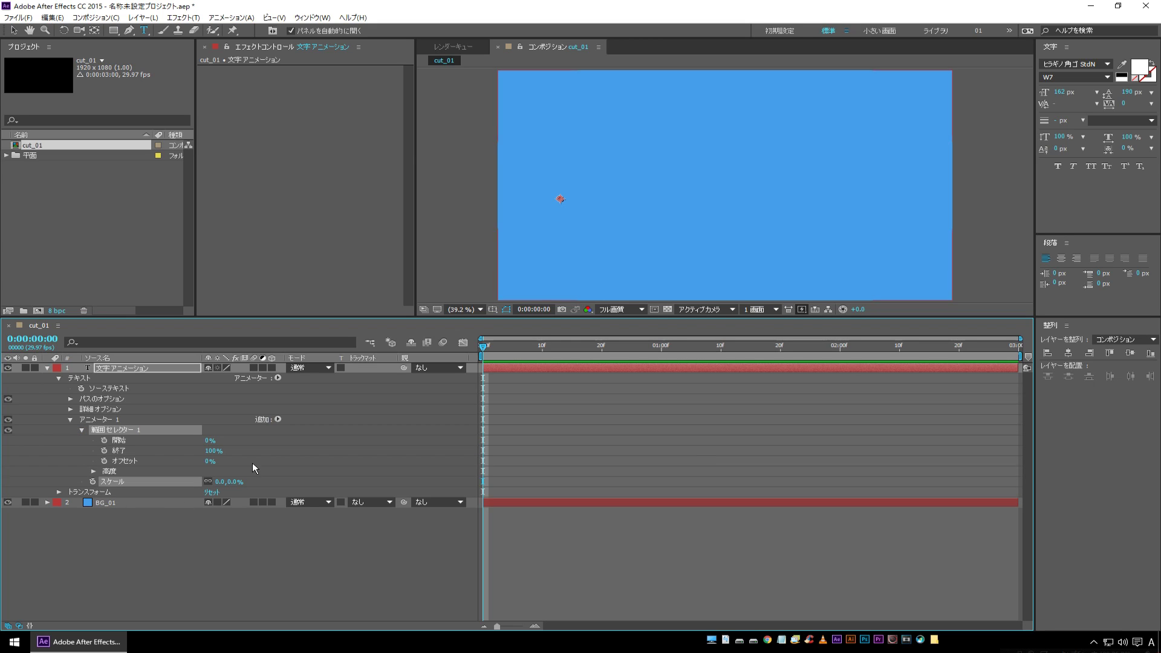
mouse_move(207, 441)
mouse_down()
mouse_move(270, 450)
mouse_move(232, 456)
mouse_up()
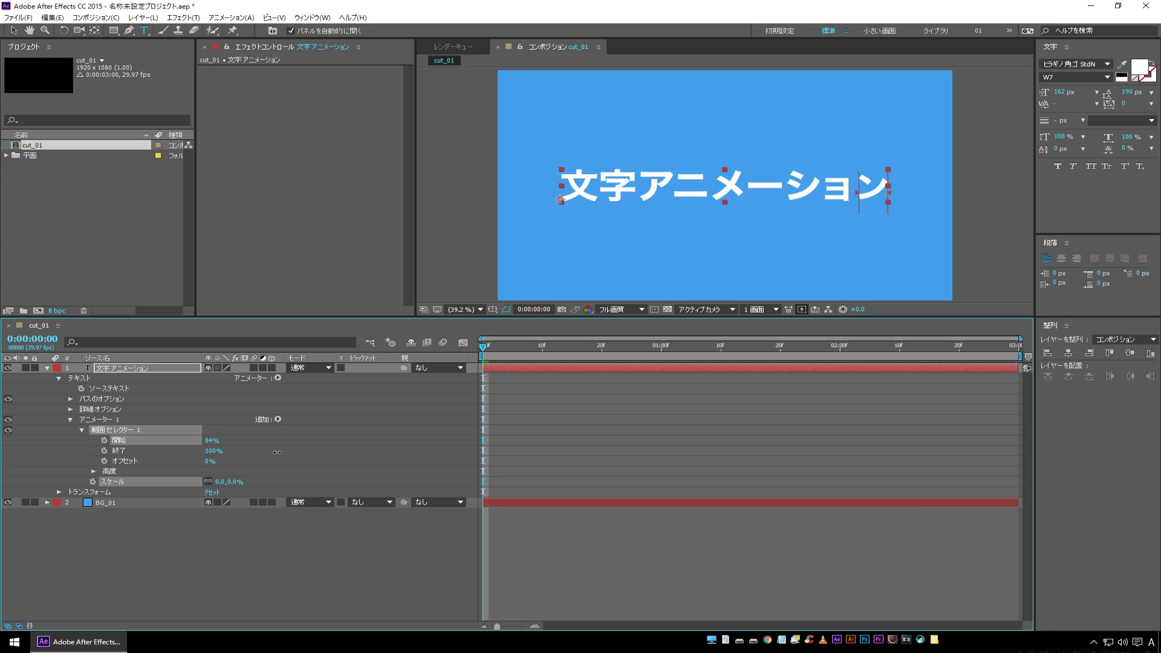
click(104, 440)
click(664, 347)
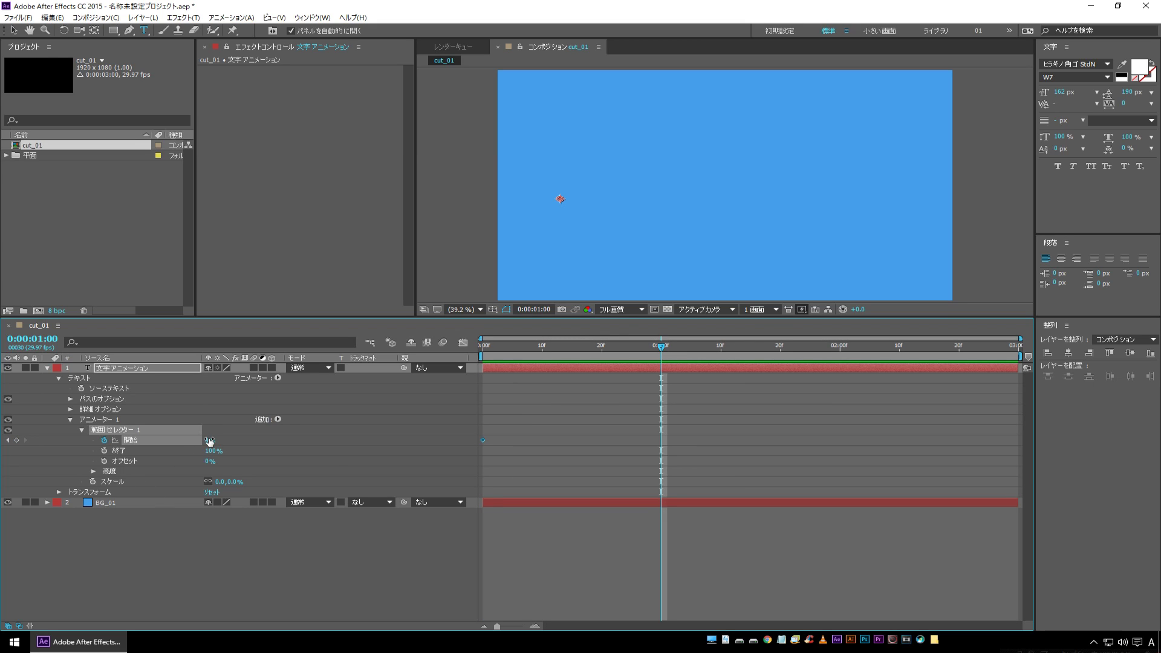
drag(208, 440, 298, 436)
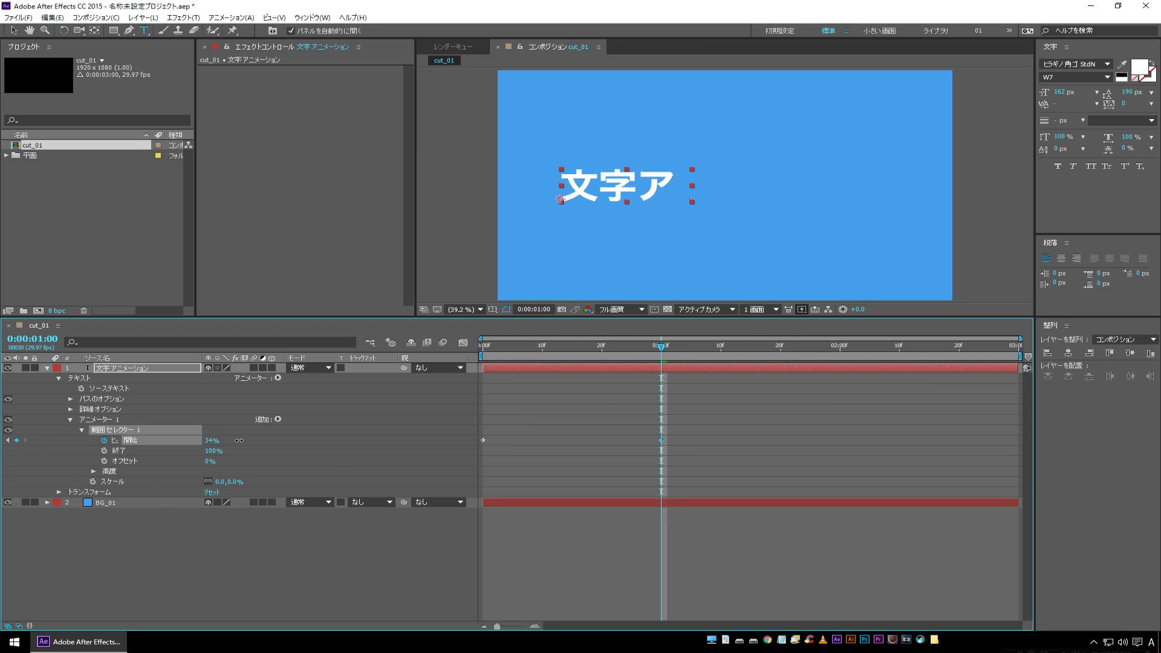
drag(661, 346, 484, 347)
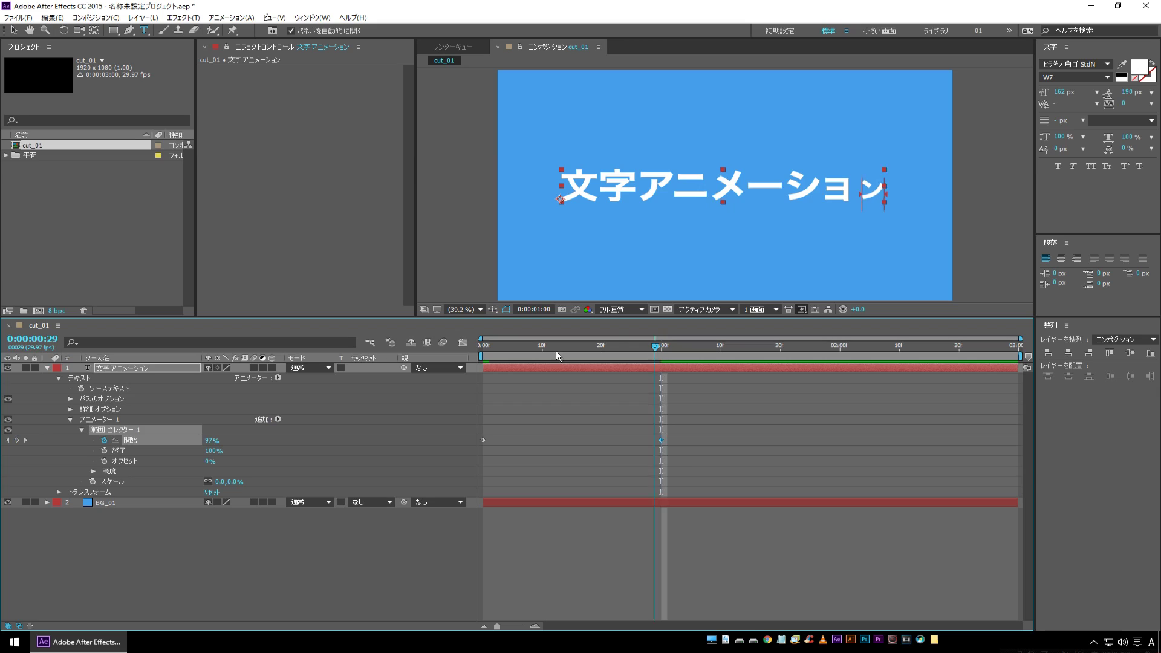
click(245, 543)
key(space)
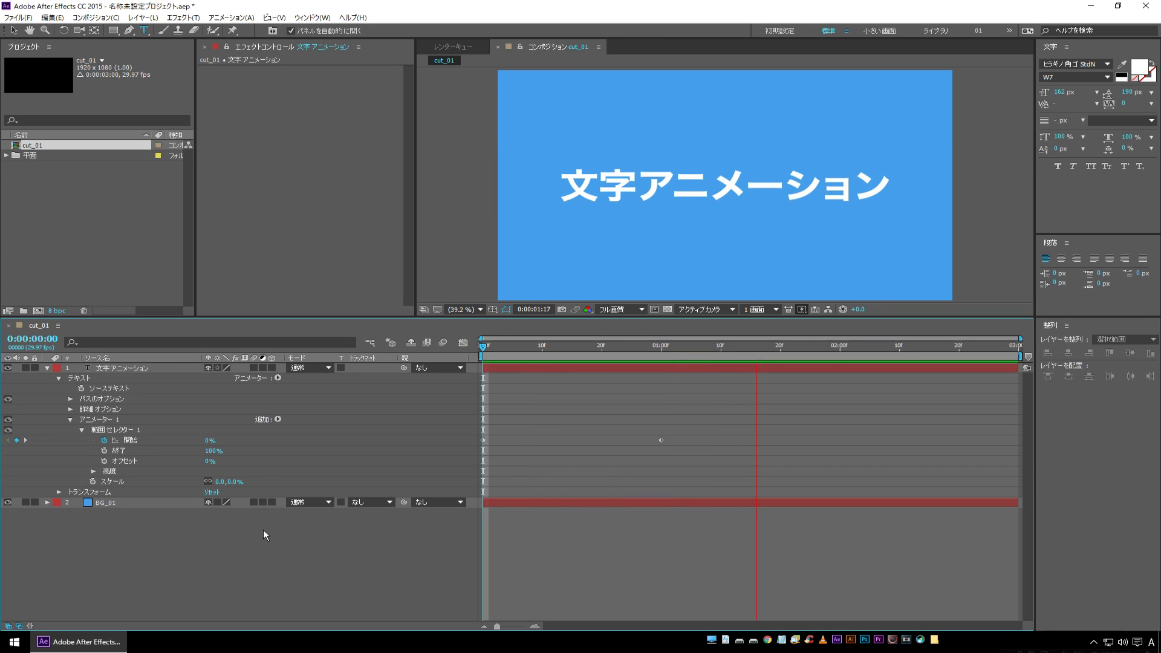
click(633, 347)
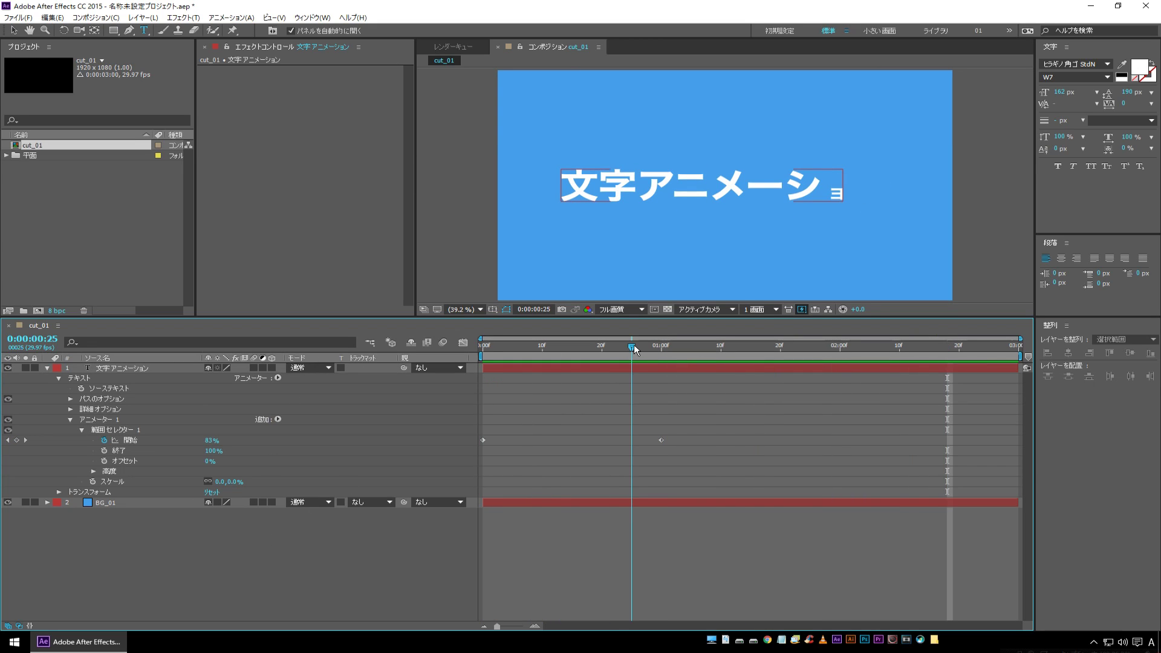
mouse_move(626, 350)
mouse_down()
mouse_move(507, 361)
mouse_move(646, 354)
mouse_up()
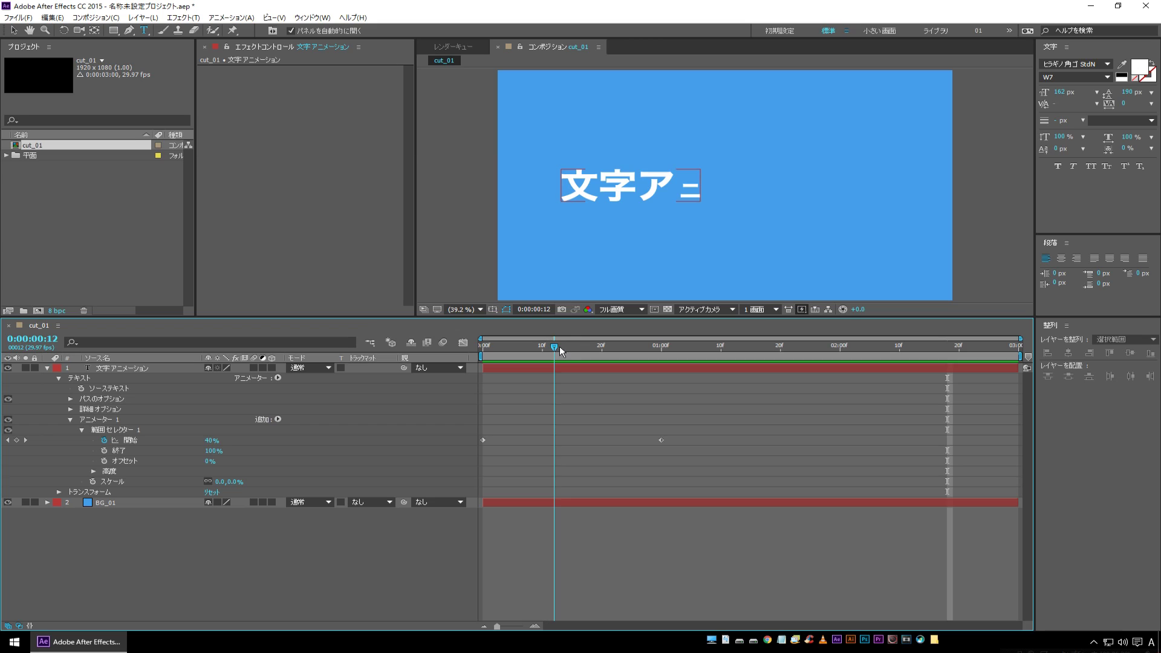
click(626, 353)
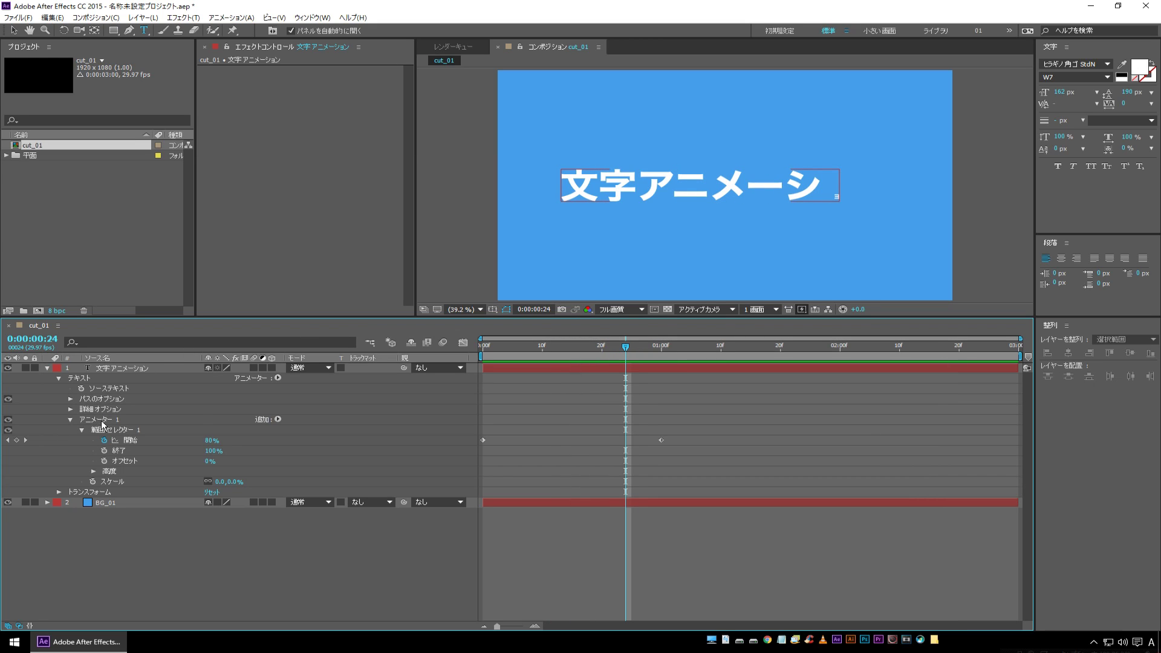
drag(102, 425, 95, 419)
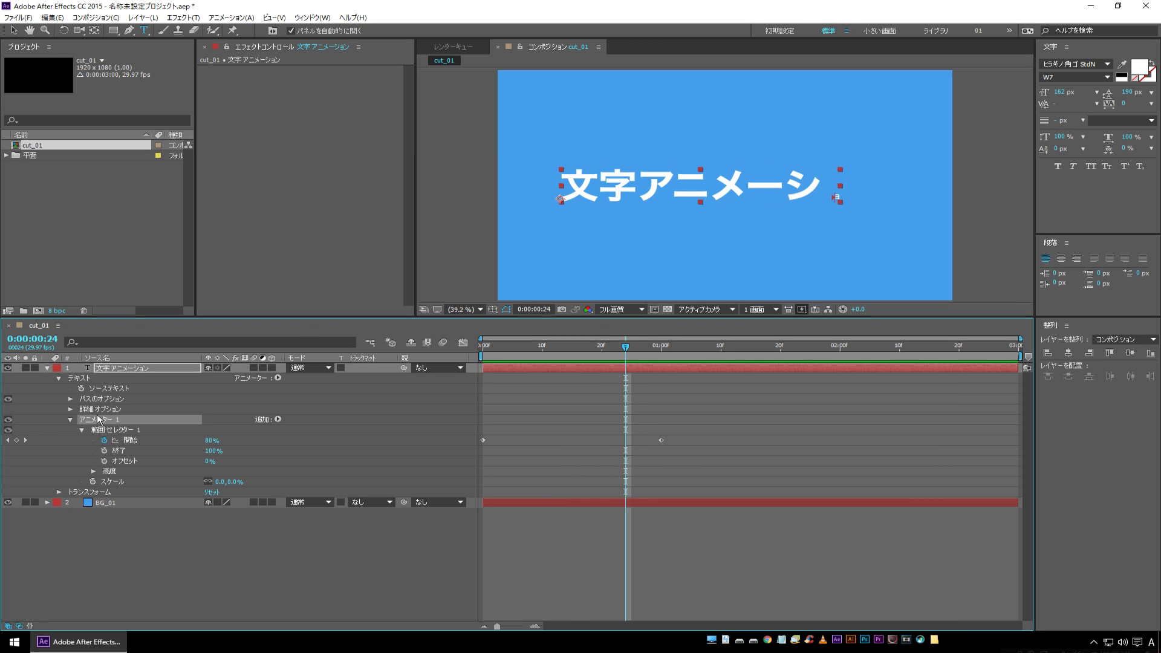
Move the Advanced Options Grouping Alignment up to 0.0,-38.0%.
click(70, 409)
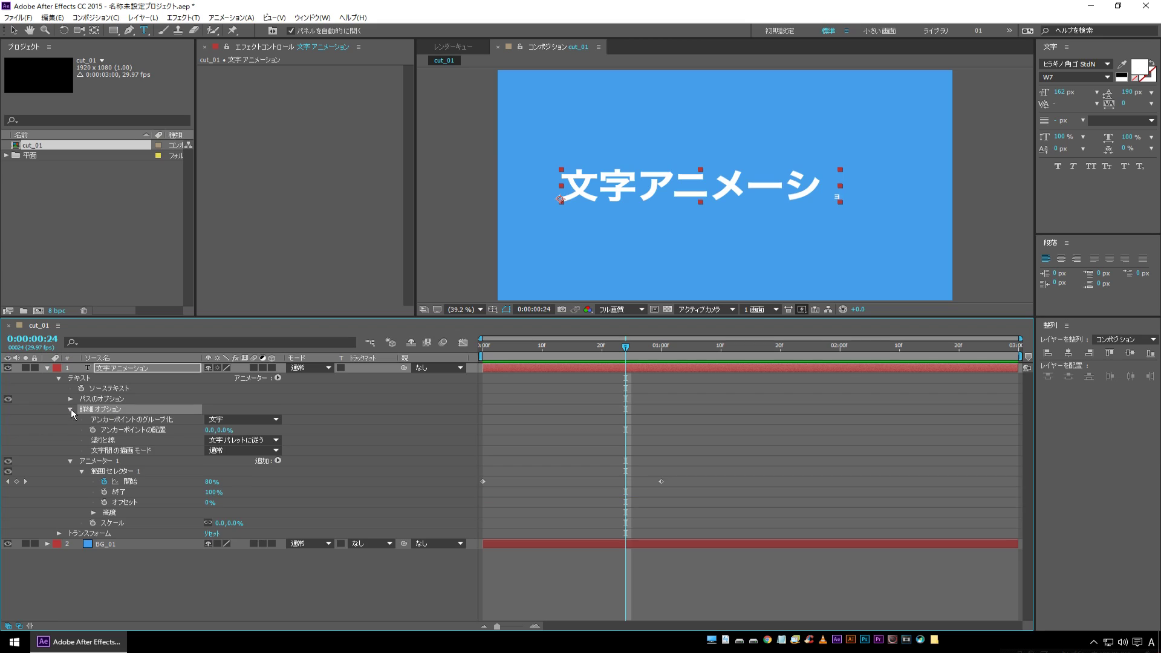
click(156, 431)
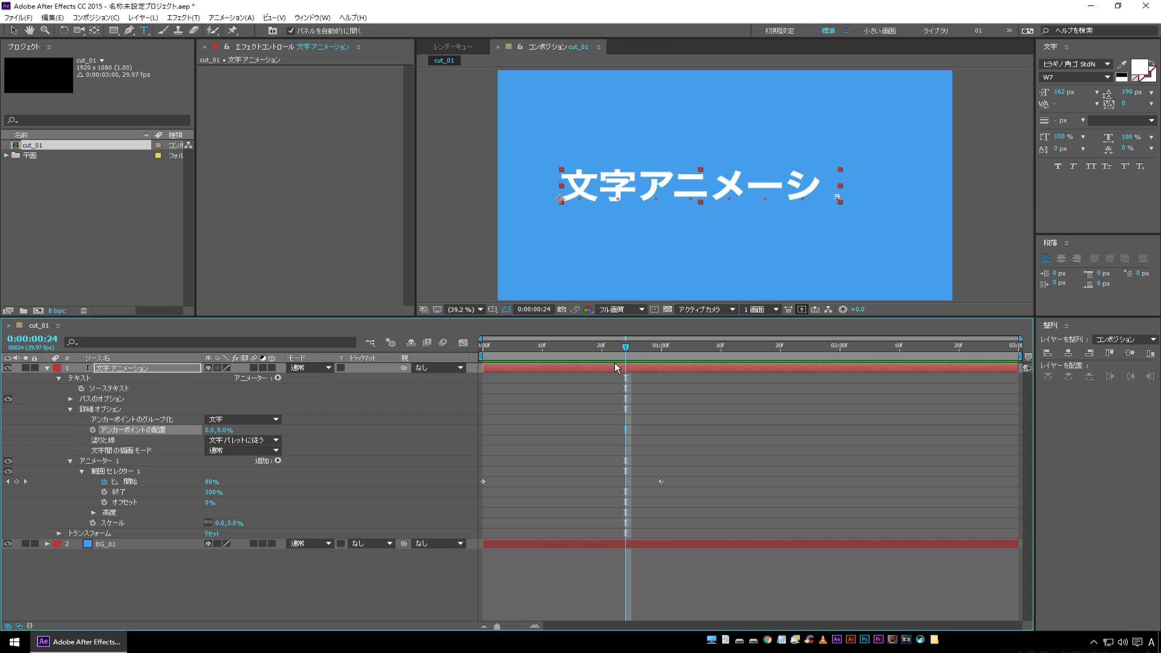
mouse_move(617, 367)
mouse_down()
mouse_move(505, 367)
mouse_move(581, 373)
mouse_move(514, 379)
mouse_move(608, 379)
mouse_up()
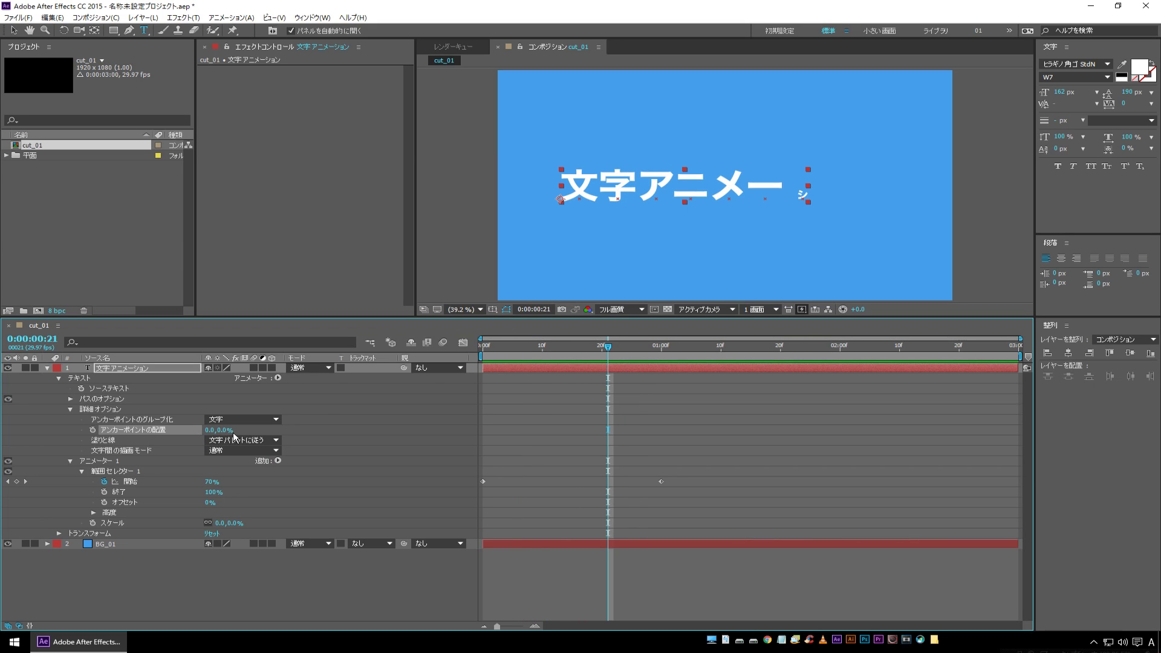
drag(225, 430, 201, 429)
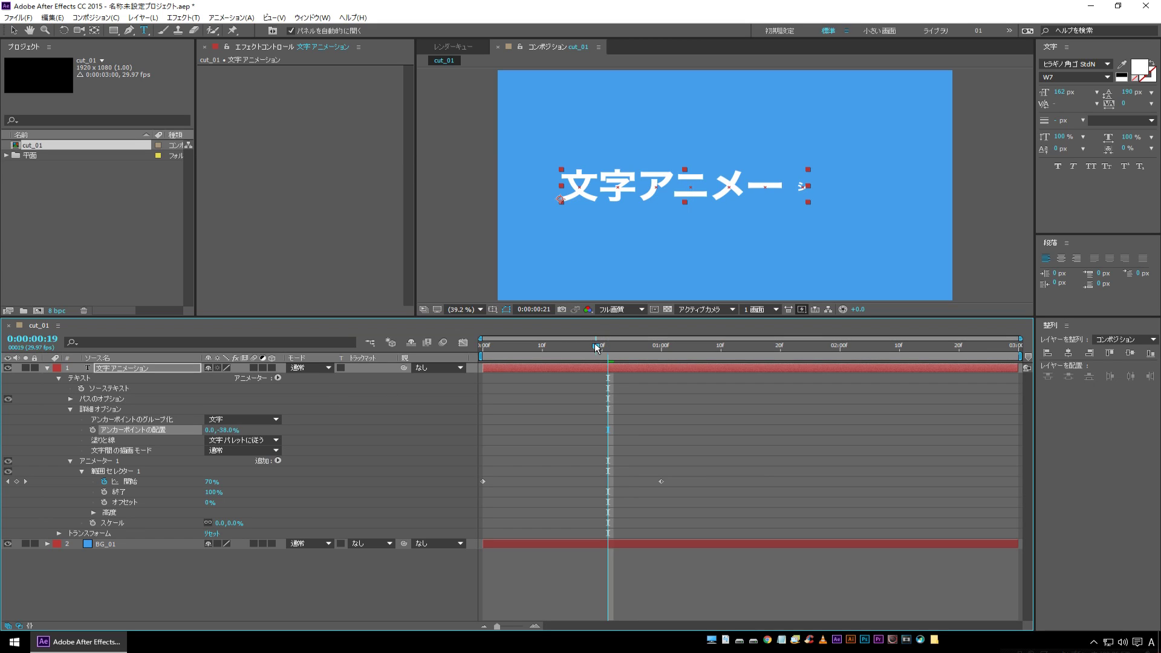
Step through the reveal to 0:00:01:00 and select Animator 1.
key(Page_Up)
key(Page_Up)
key(Page_Up)
key(Page_Up)
key(Page_Up)
key(Page_Up)
key(Page_Up)
key(Page_Down)
key(Page_Down)
key(Page_Down)
key(Page_Down)
key(Page_Down)
key(Page_Down)
key(Page_Down)
key(Page_Down)
key(Page_Down)
drag(547, 368, 666, 363)
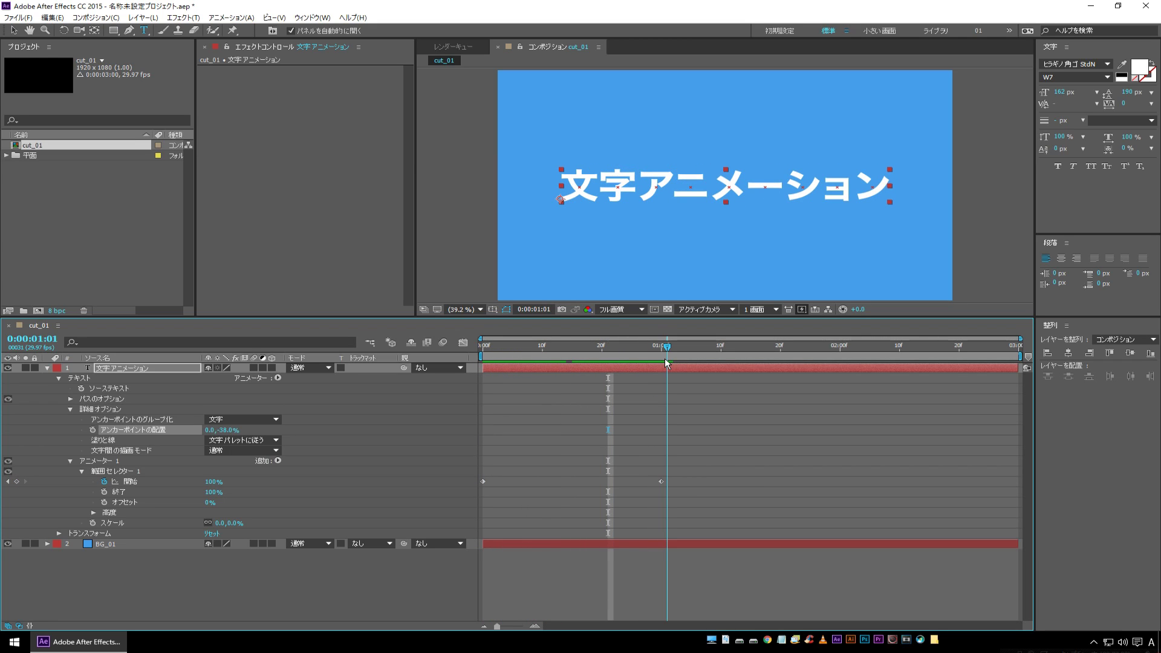
click(160, 597)
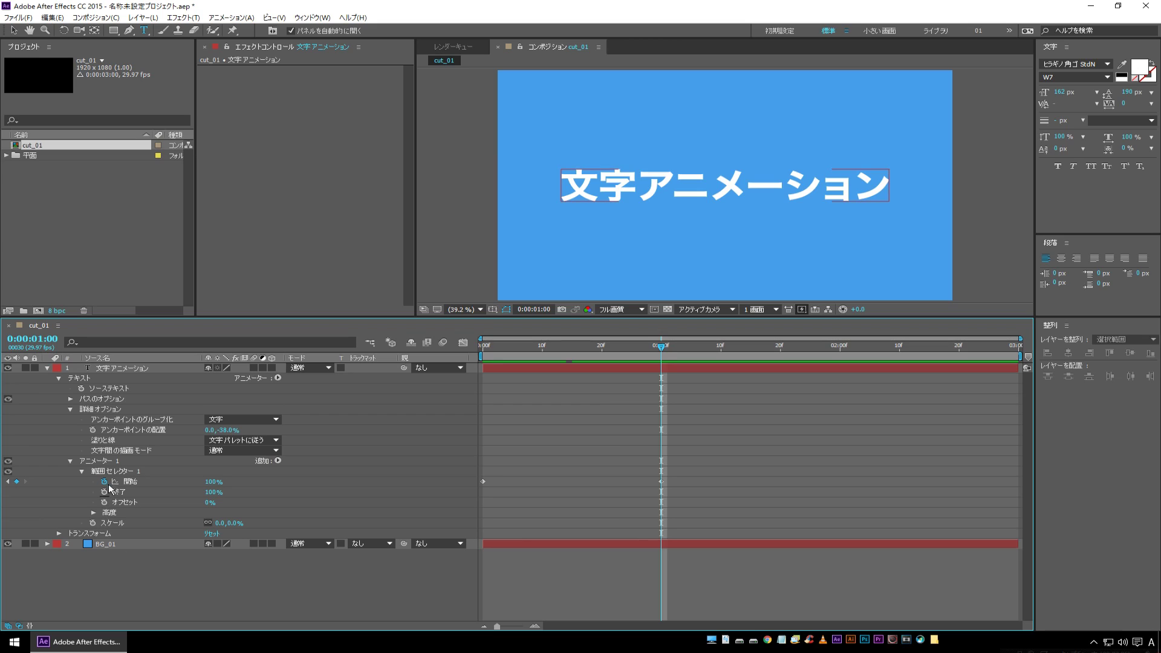
click(115, 463)
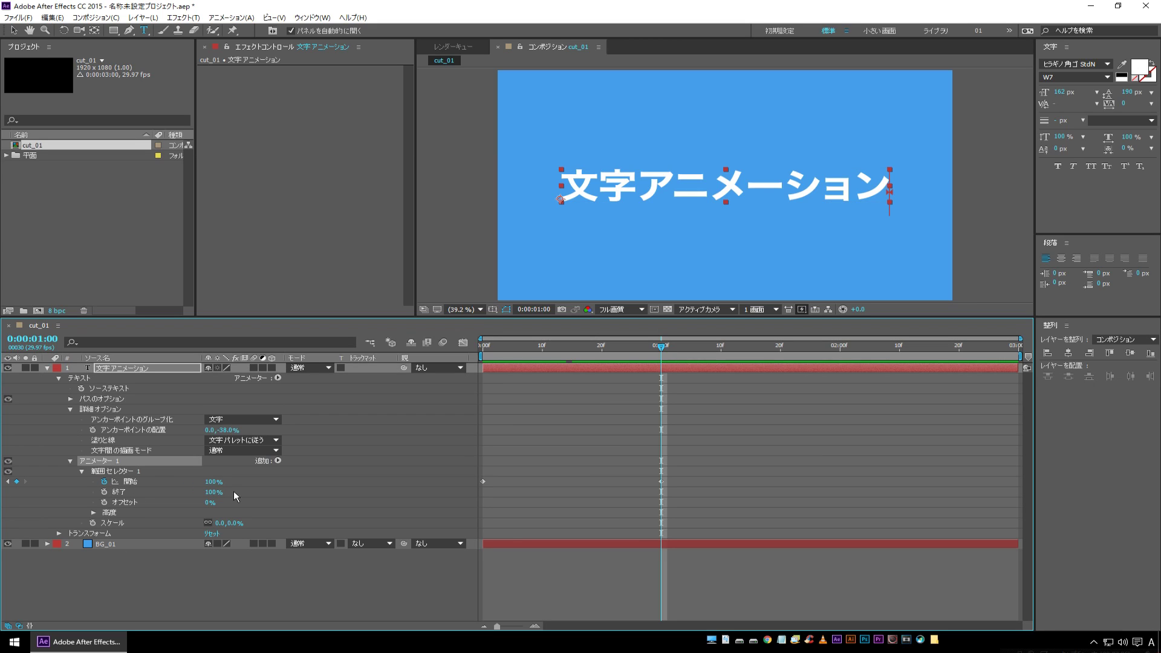
click(279, 461)
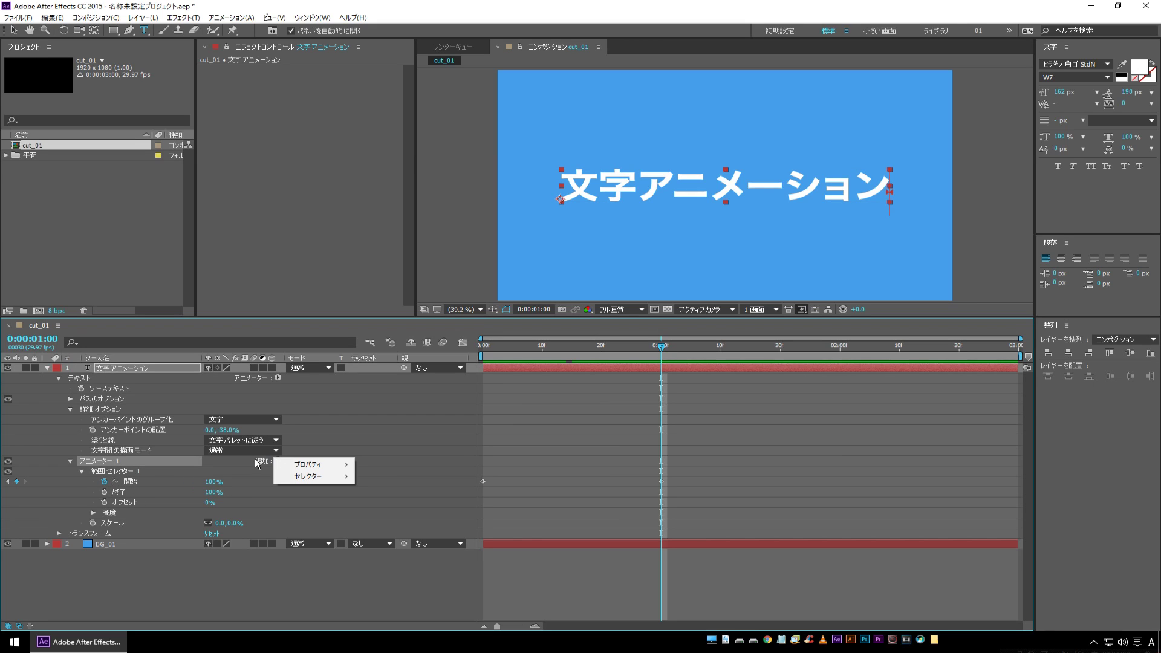
Add a 0x+180° Rotation property to Animator 1.
click(126, 463)
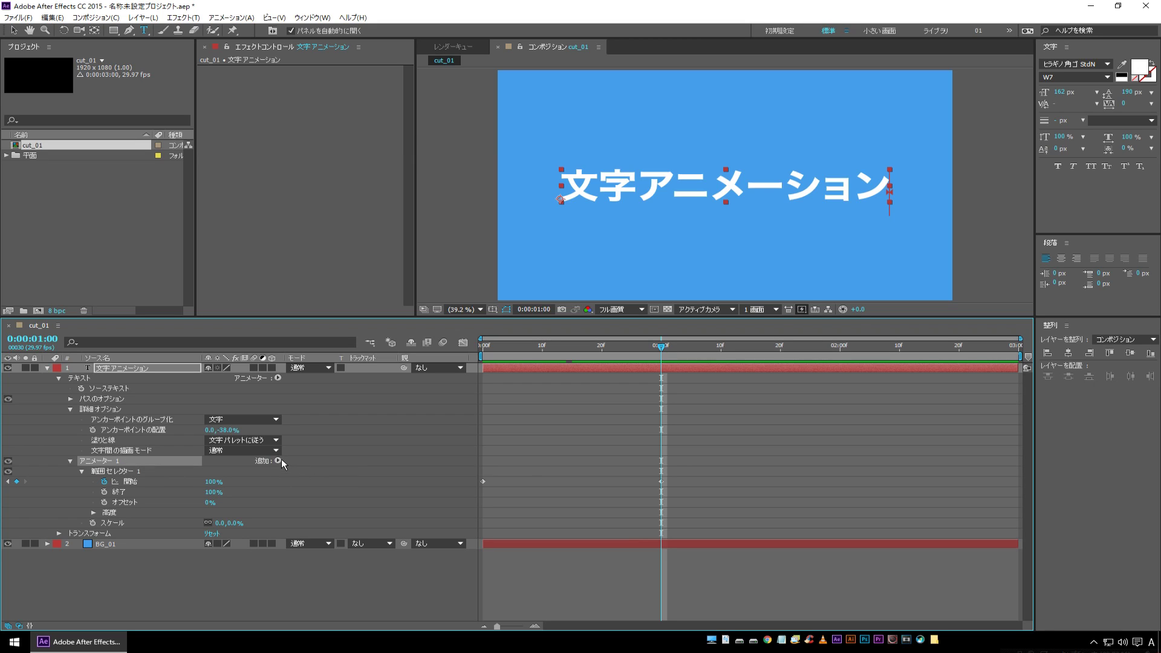
click(279, 461)
mouse_move(328, 467)
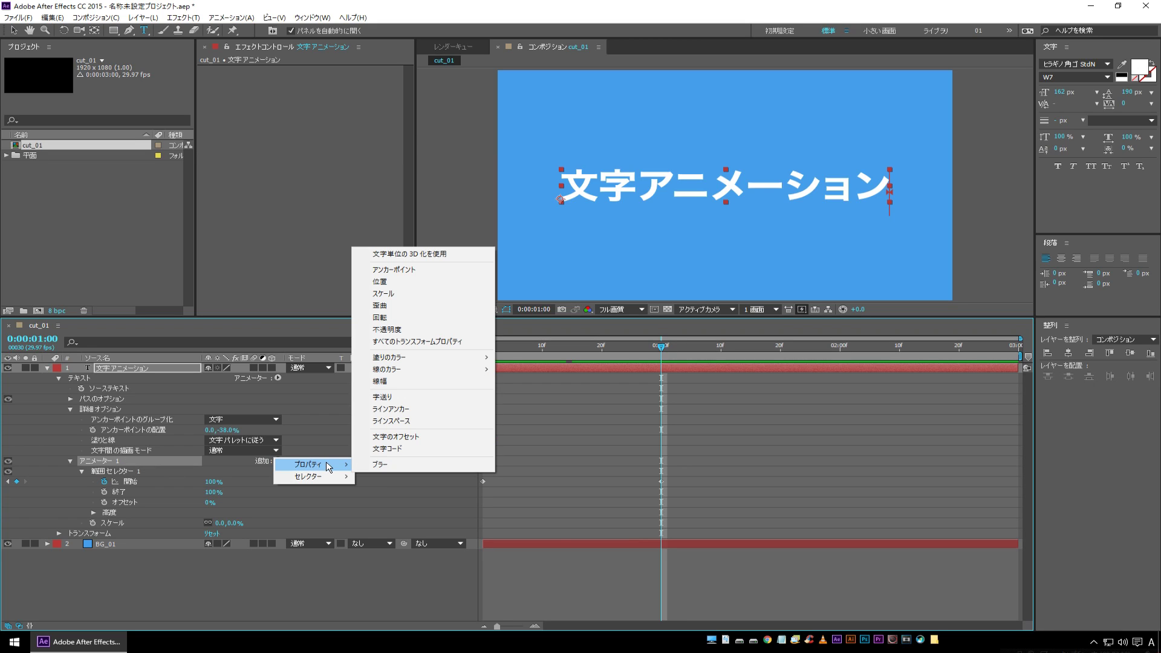
click(445, 317)
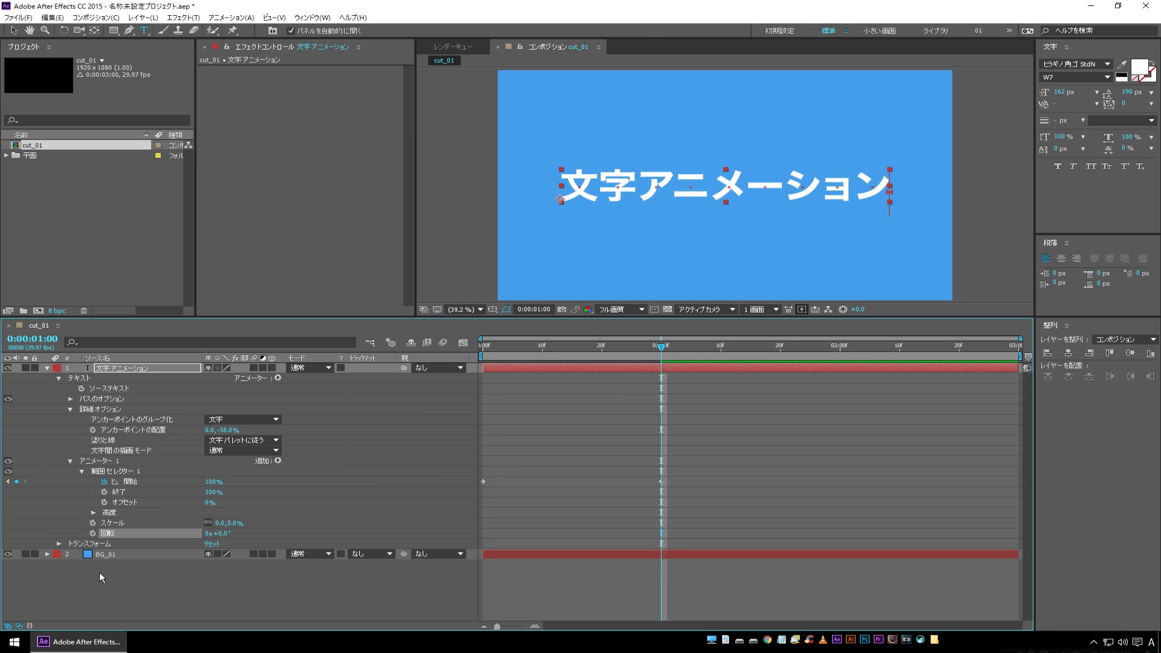
click(223, 533)
key(Return)
Scrub and preview the characters spinning as they scale in.
drag(653, 353, 473, 358)
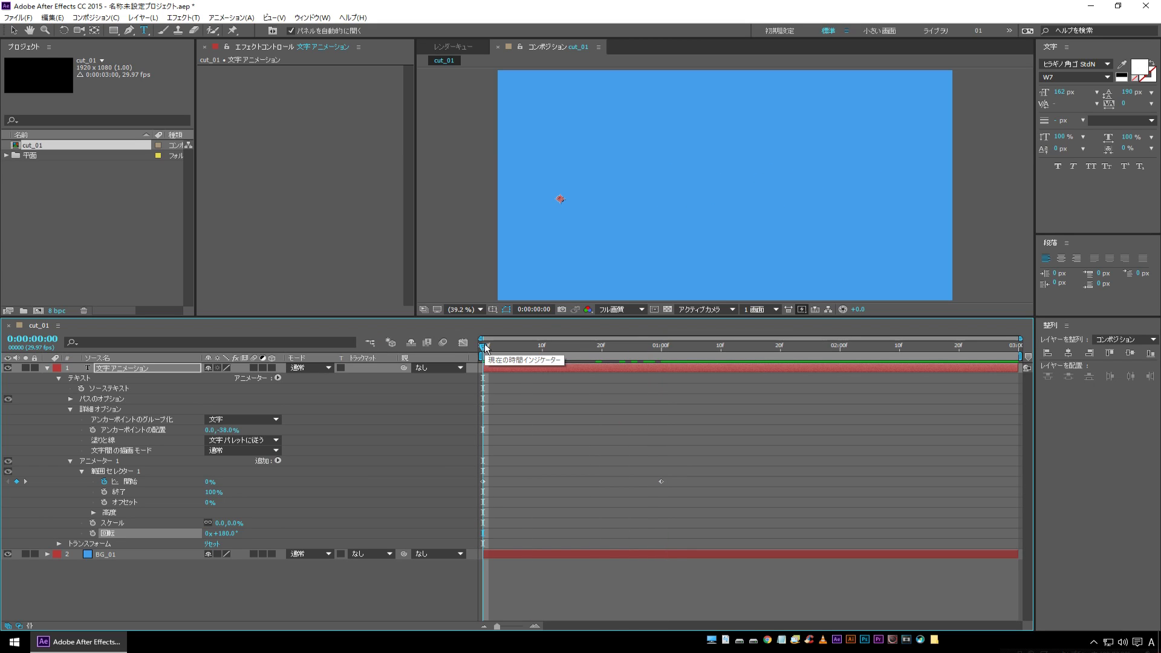
mouse_move(486, 342)
mouse_down()
mouse_move(615, 342)
mouse_move(478, 344)
mouse_up()
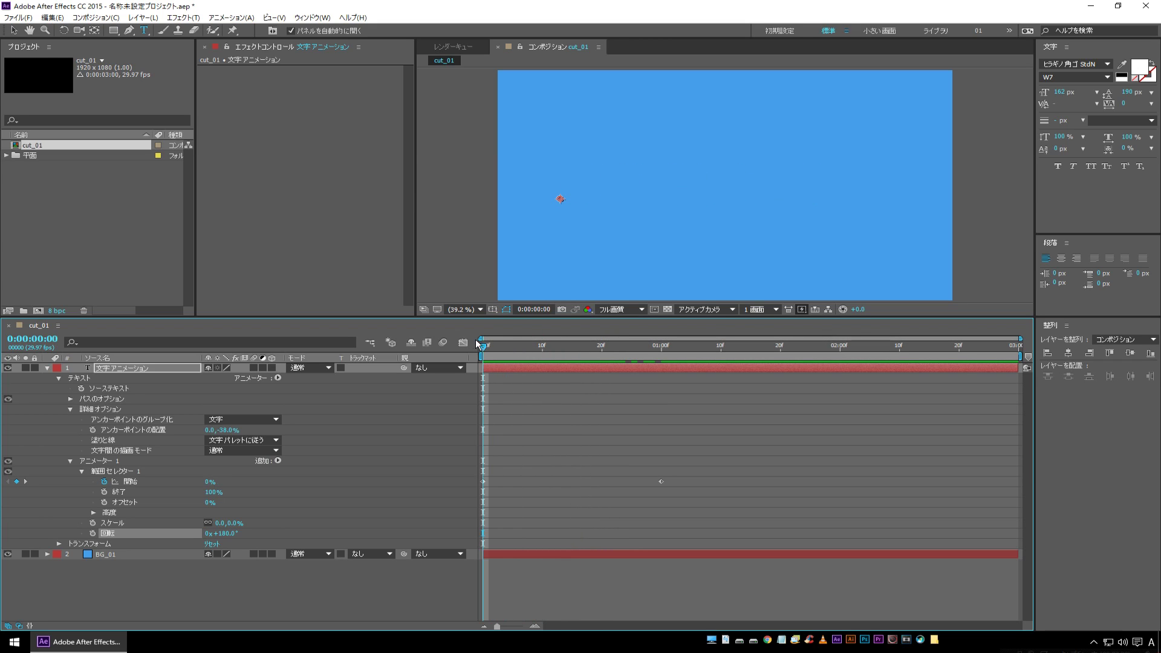
mouse_move(486, 346)
mouse_down()
mouse_move(617, 343)
mouse_move(483, 344)
mouse_up()
click(301, 600)
key(space)
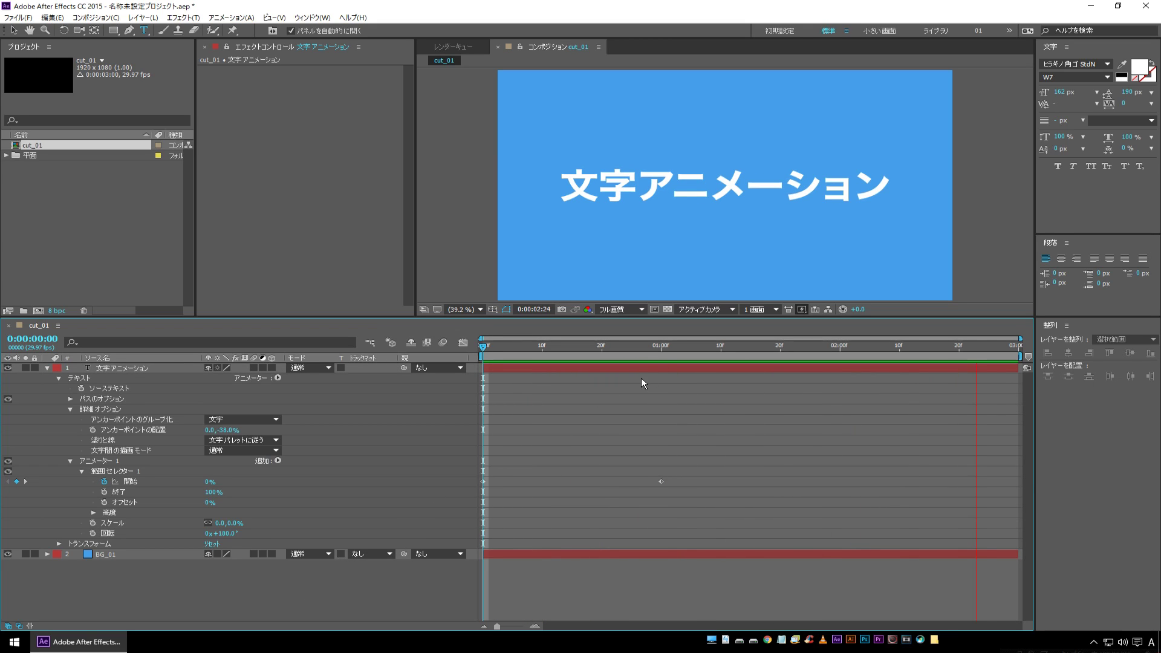
key(space)
key(Home)
key(space)
Delete the scale-and-rotate animator and add a new Position animator to the title.
click(673, 346)
key(Home)
key(space)
click(117, 459)
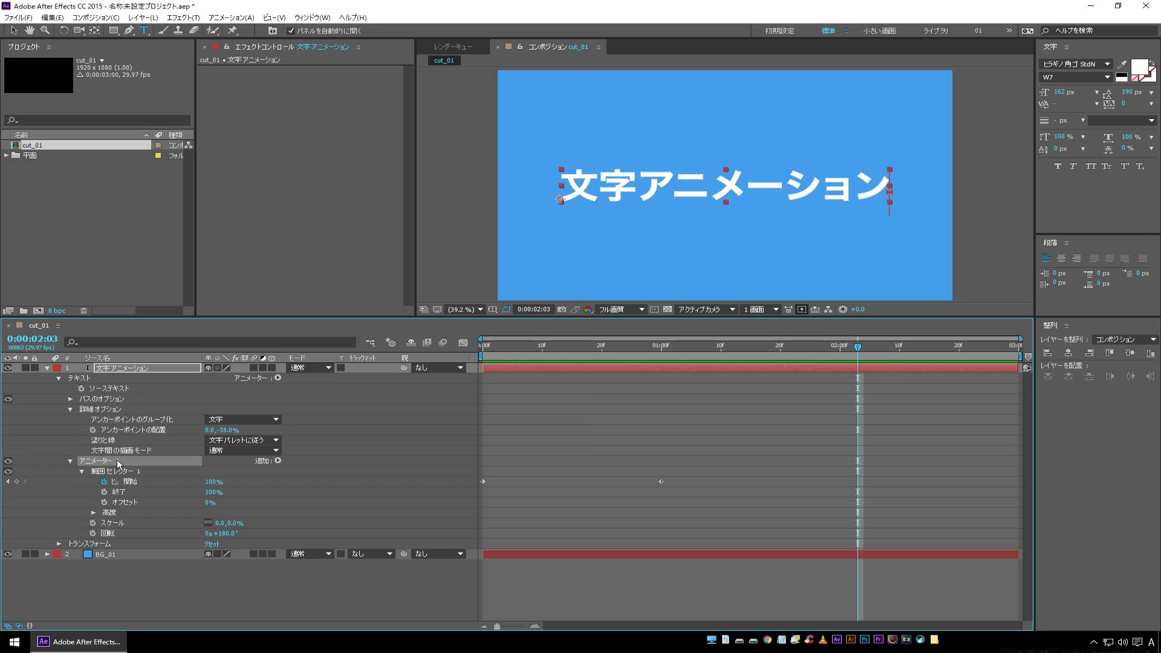
key(Delete)
click(278, 378)
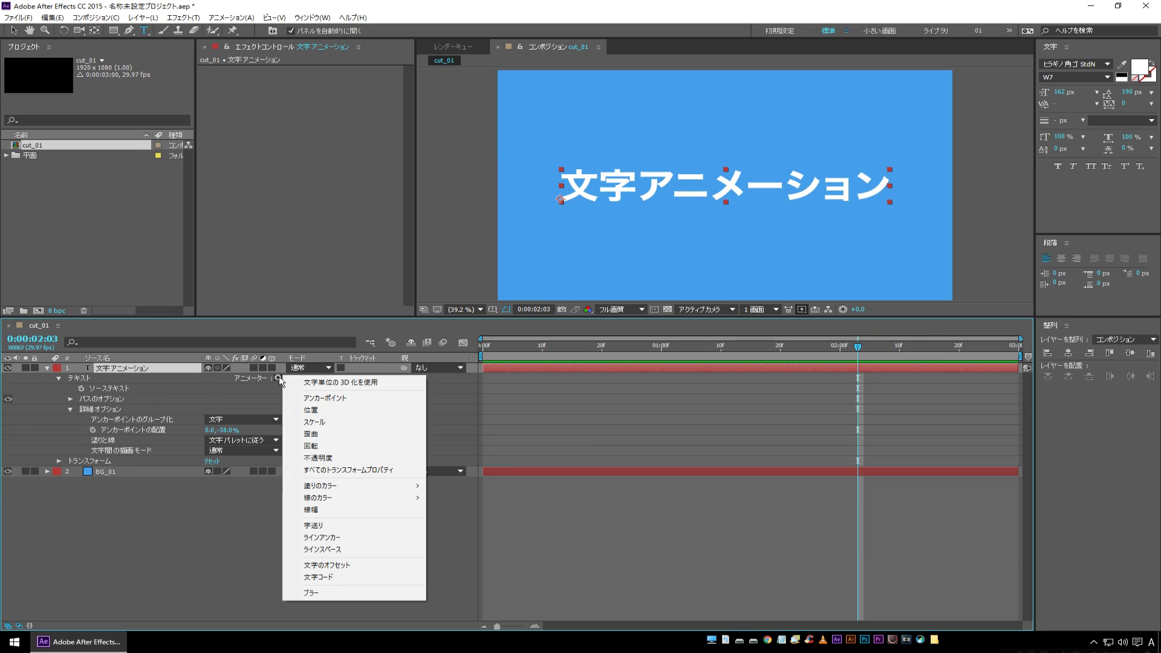
click(343, 412)
drag(603, 344, 354, 358)
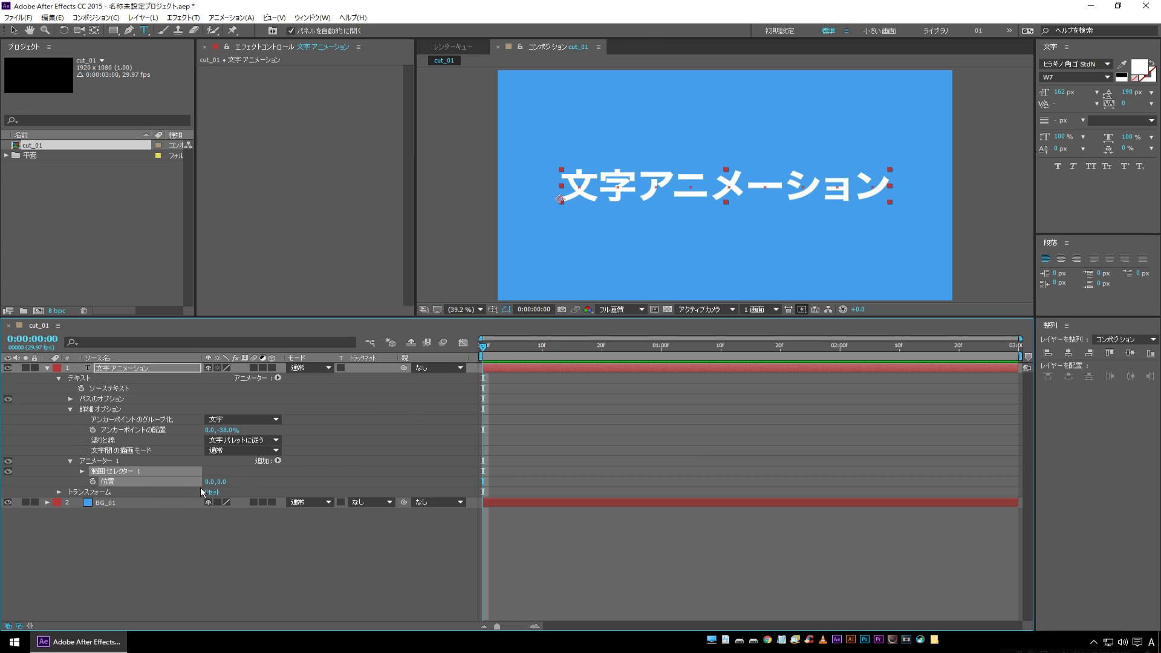
Set Position to 0.0,356.0 and keyframe Range Start 0% at 0:00 to 100% at 1:01.
drag(222, 481, 446, 472)
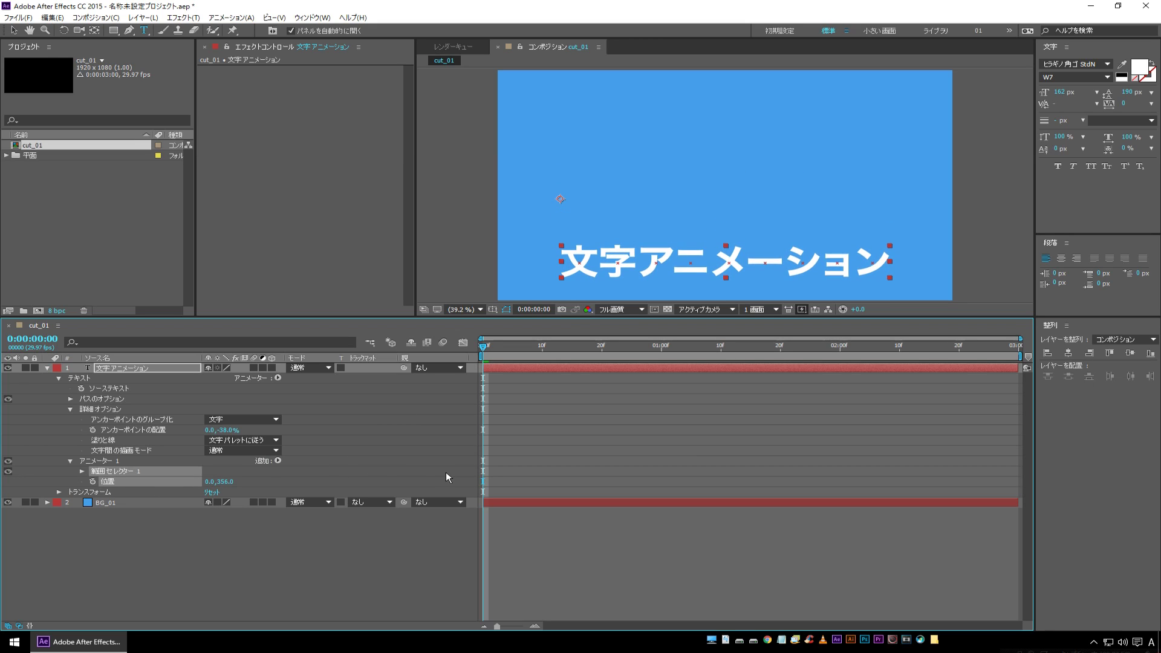
click(82, 472)
click(104, 482)
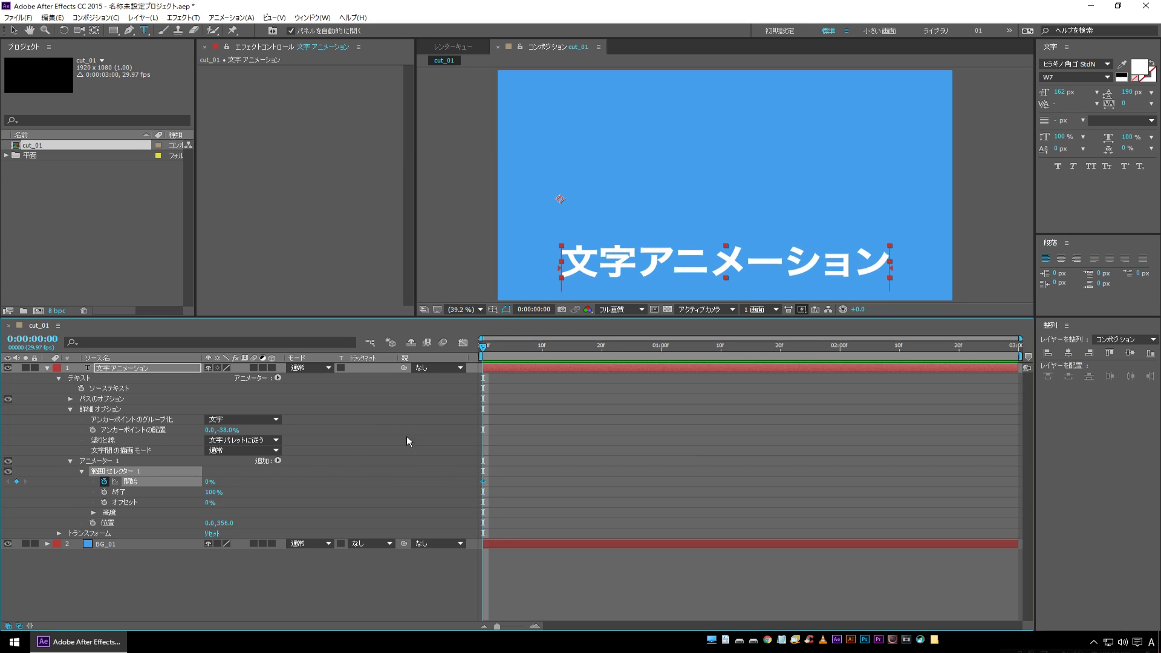
click(667, 348)
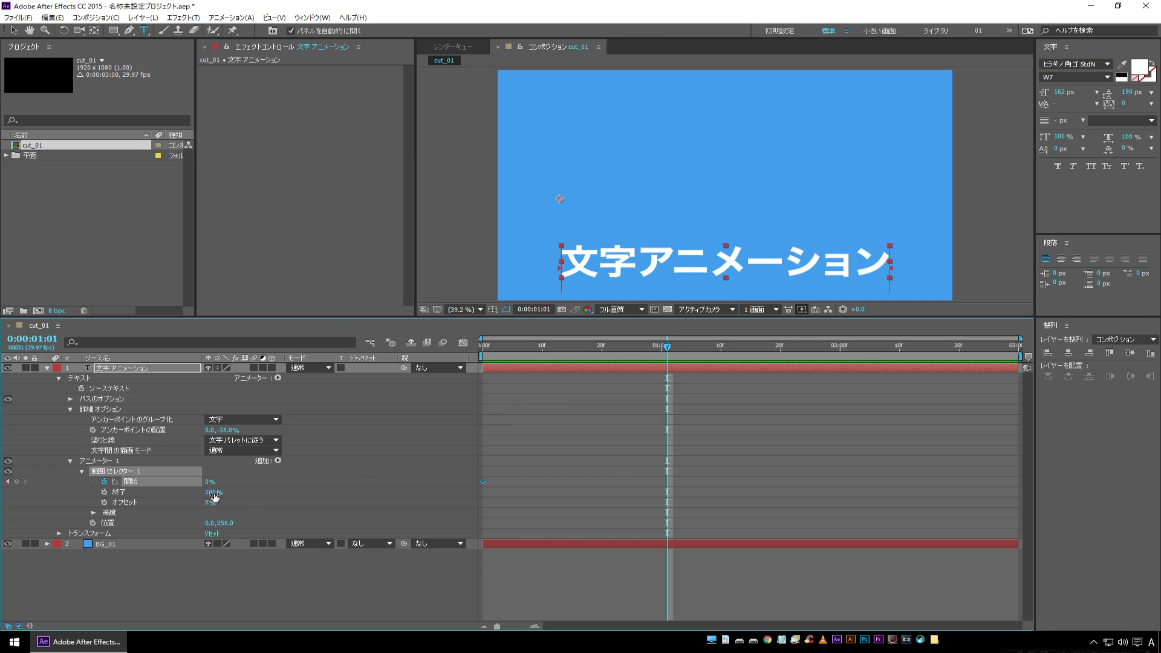
drag(209, 482, 512, 448)
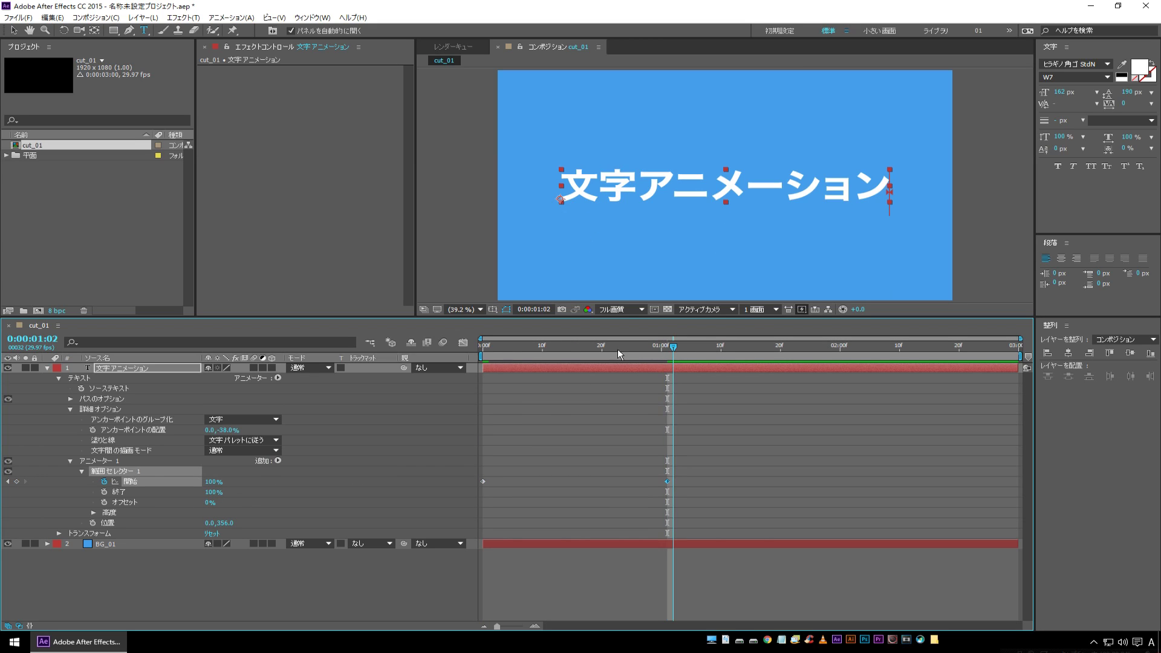
Preview the rising characters and scrub to 0:00:00:16.
key(Home)
click(202, 576)
key(space)
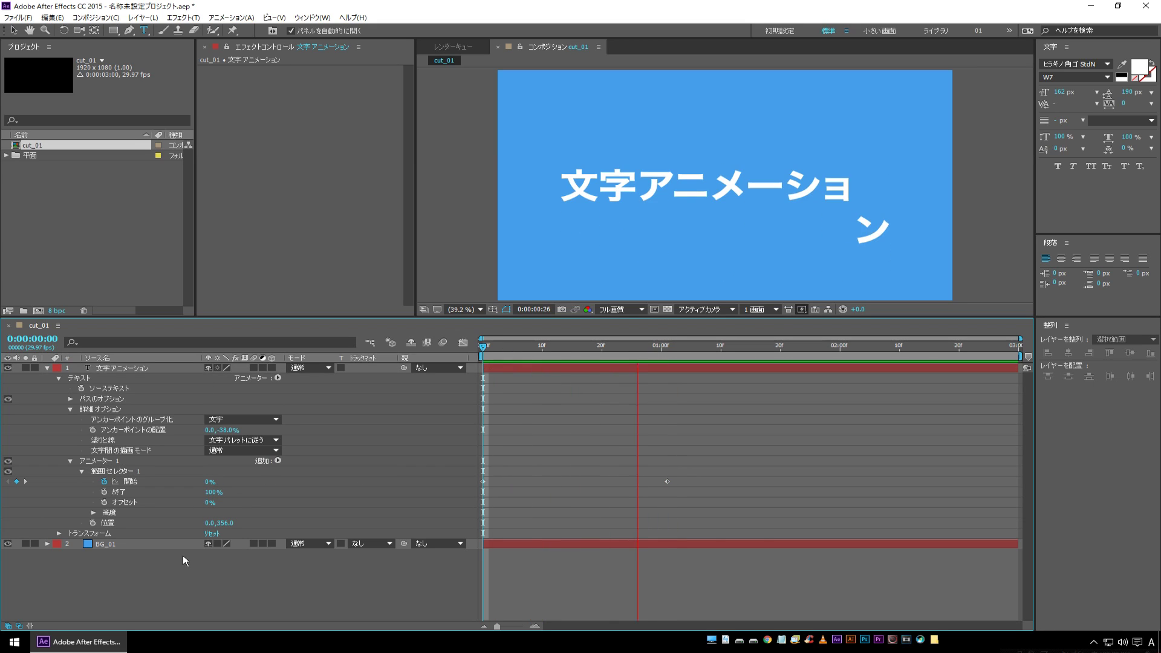
mouse_move(621, 354)
mouse_down()
mouse_move(551, 361)
mouse_move(579, 358)
mouse_up()
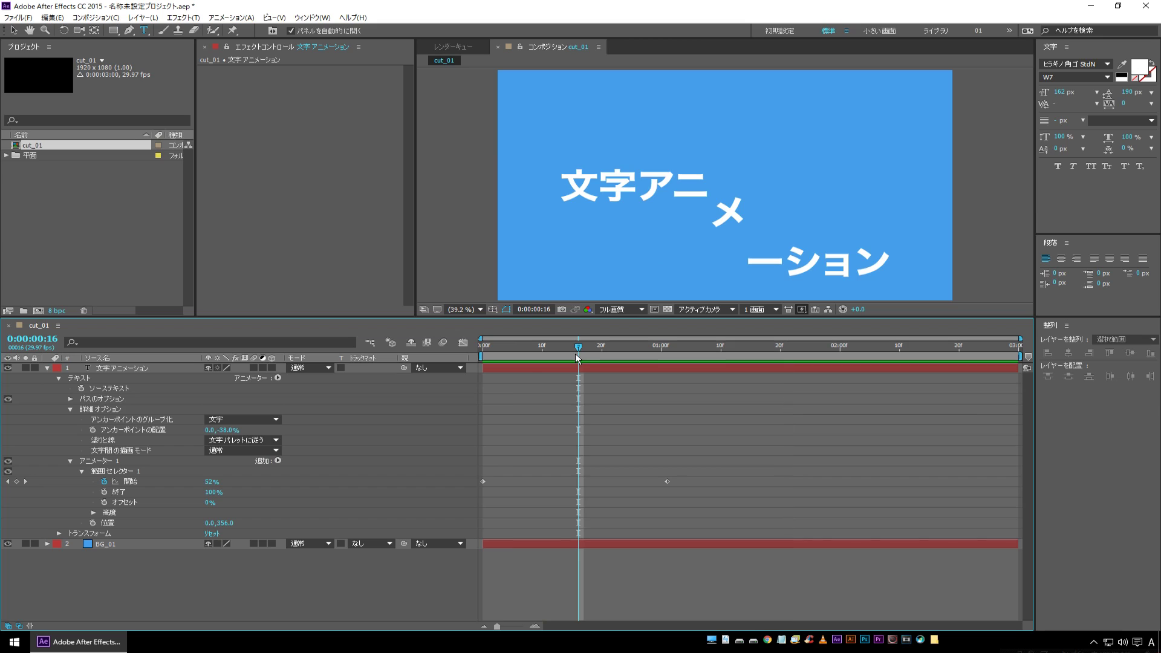
Expand the selector's 高度 settings and preview the 上へ傾斜 (ramp up) shape from the first frame.
click(109, 512)
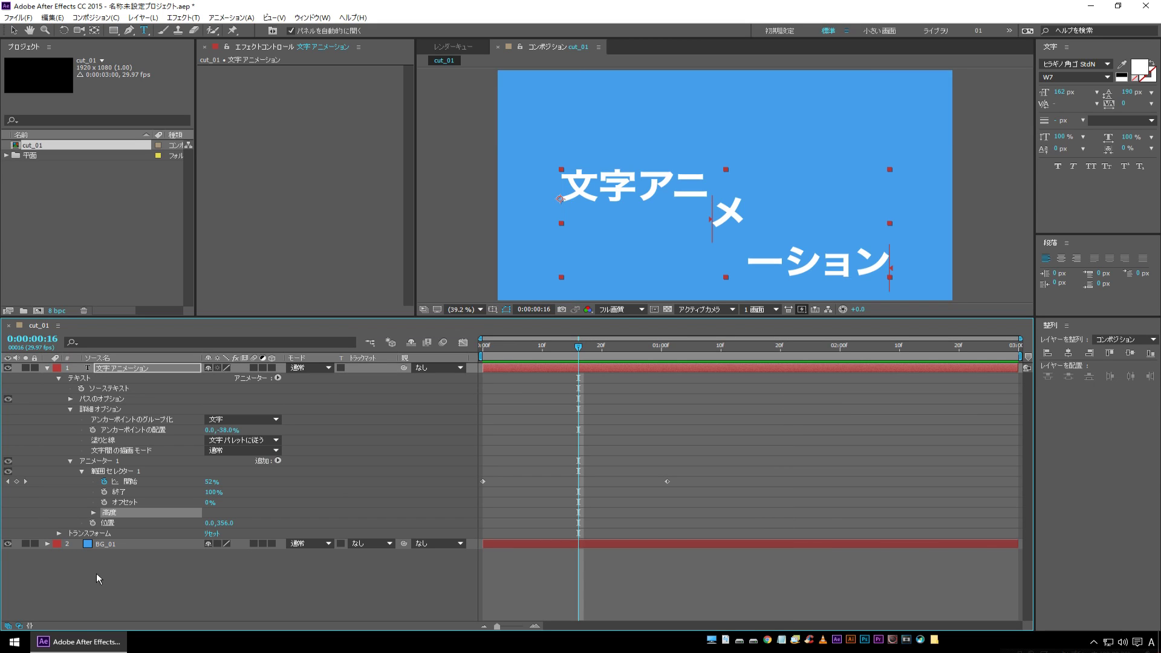
click(93, 513)
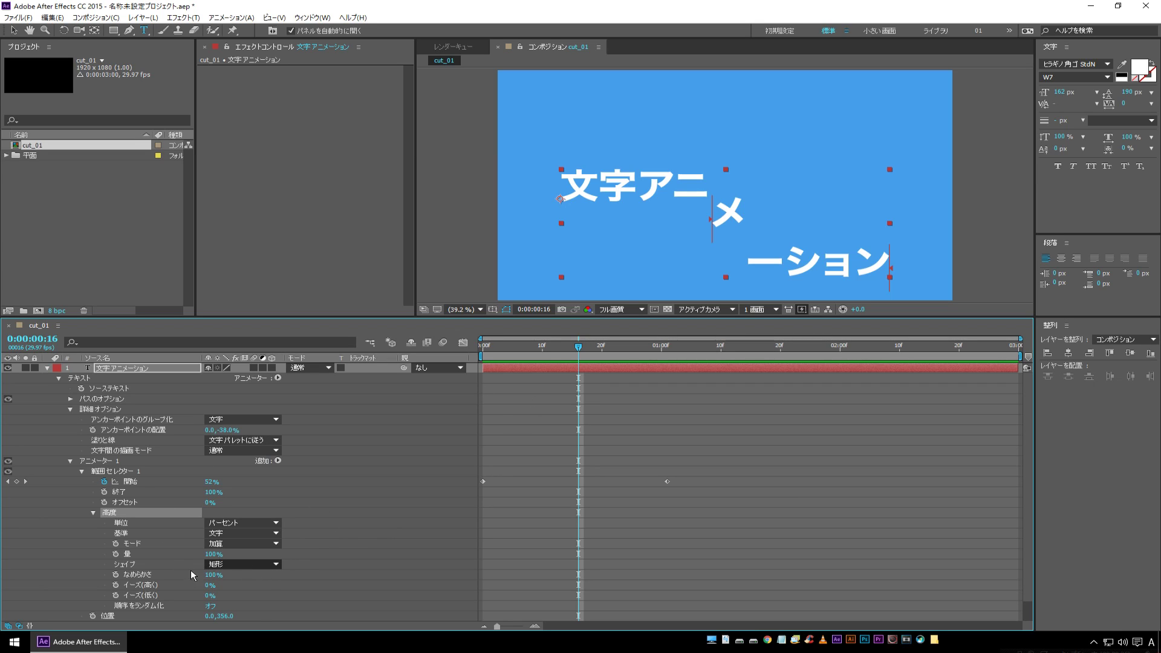
key(Home)
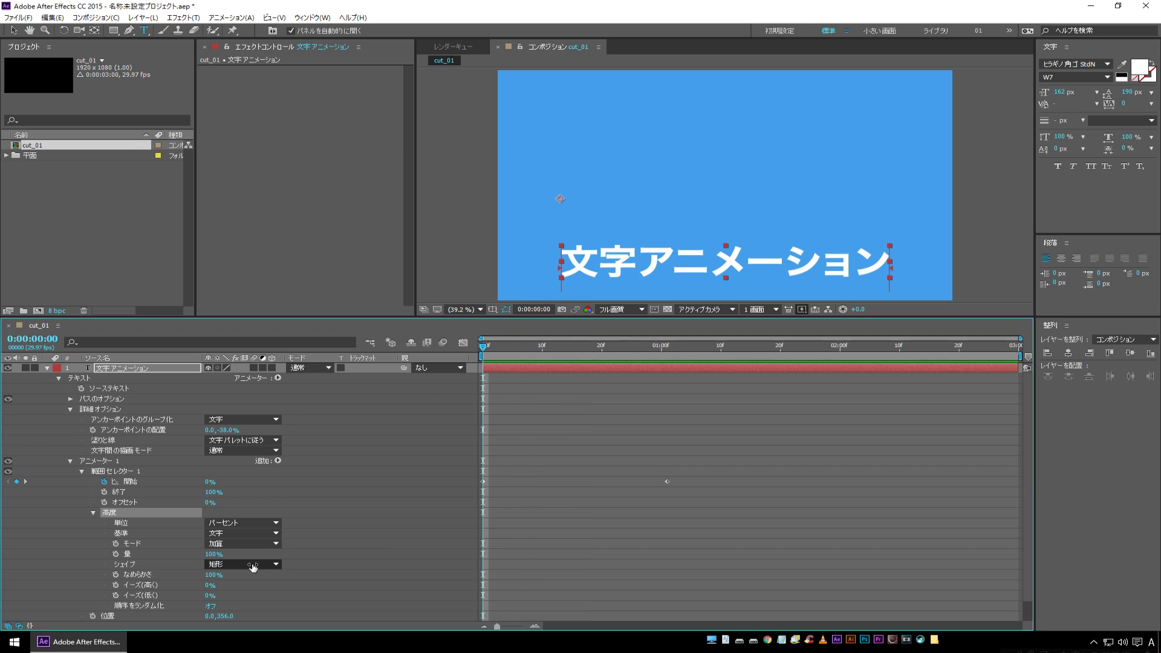
click(254, 564)
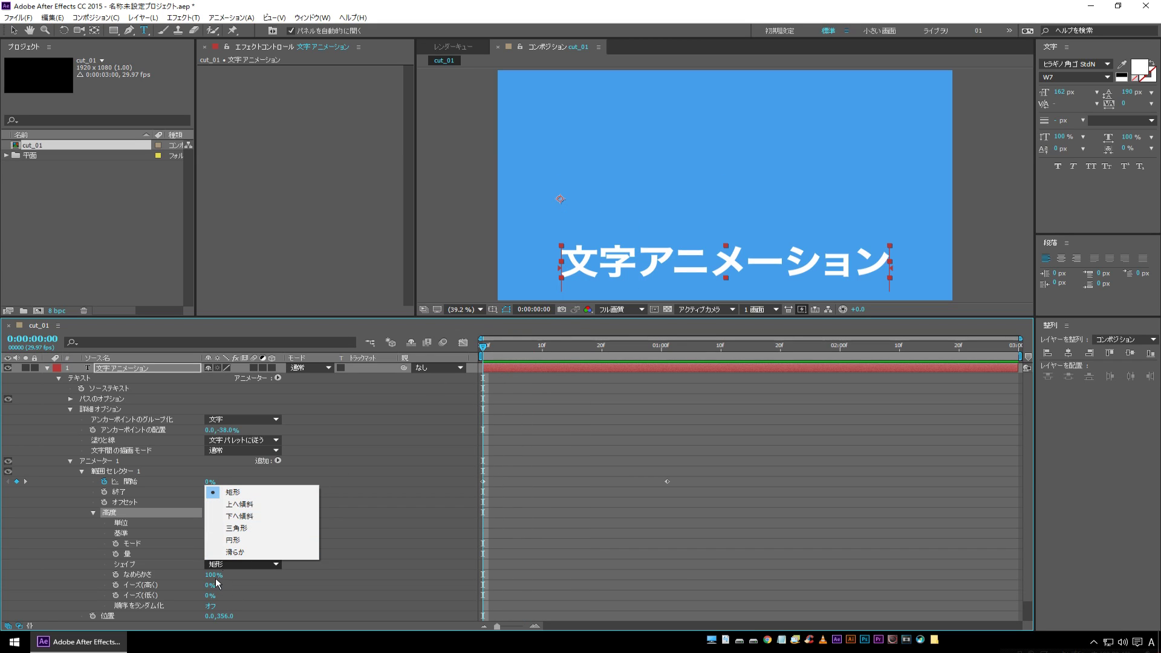
click(248, 504)
key(space)
key(space)
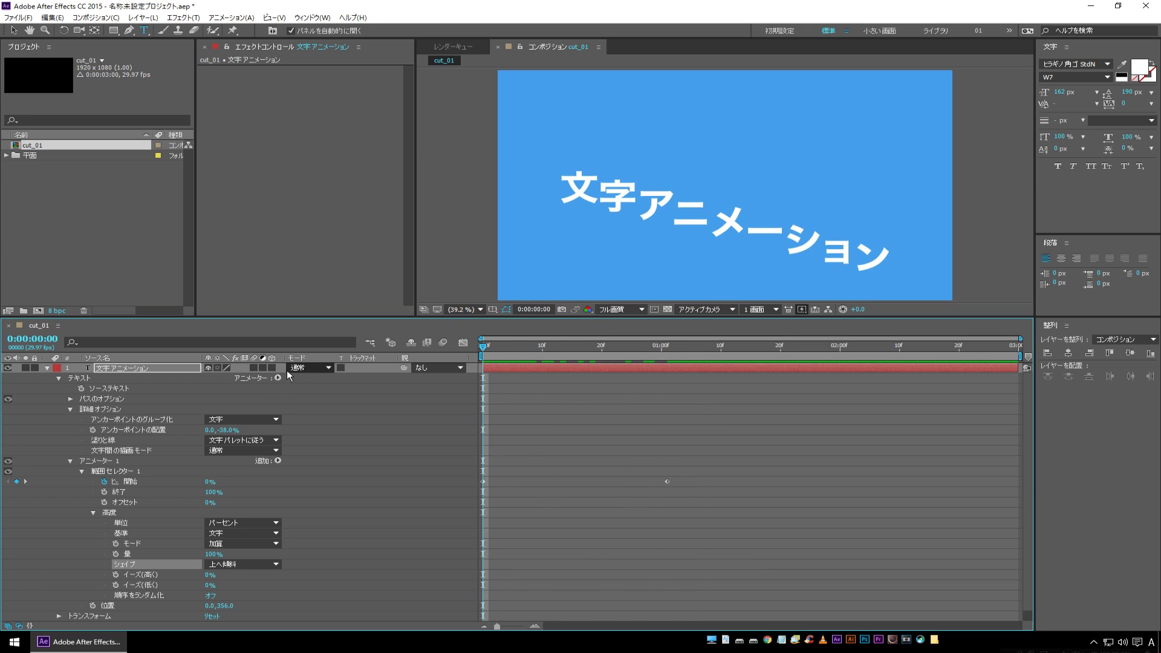
key(space)
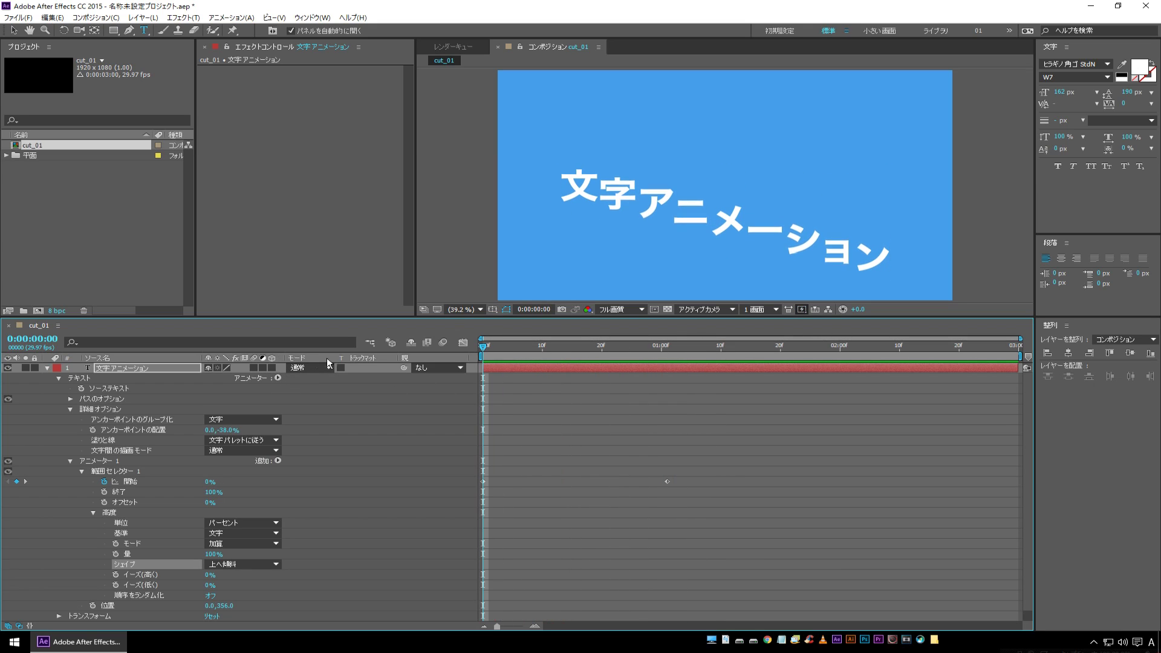
key(space)
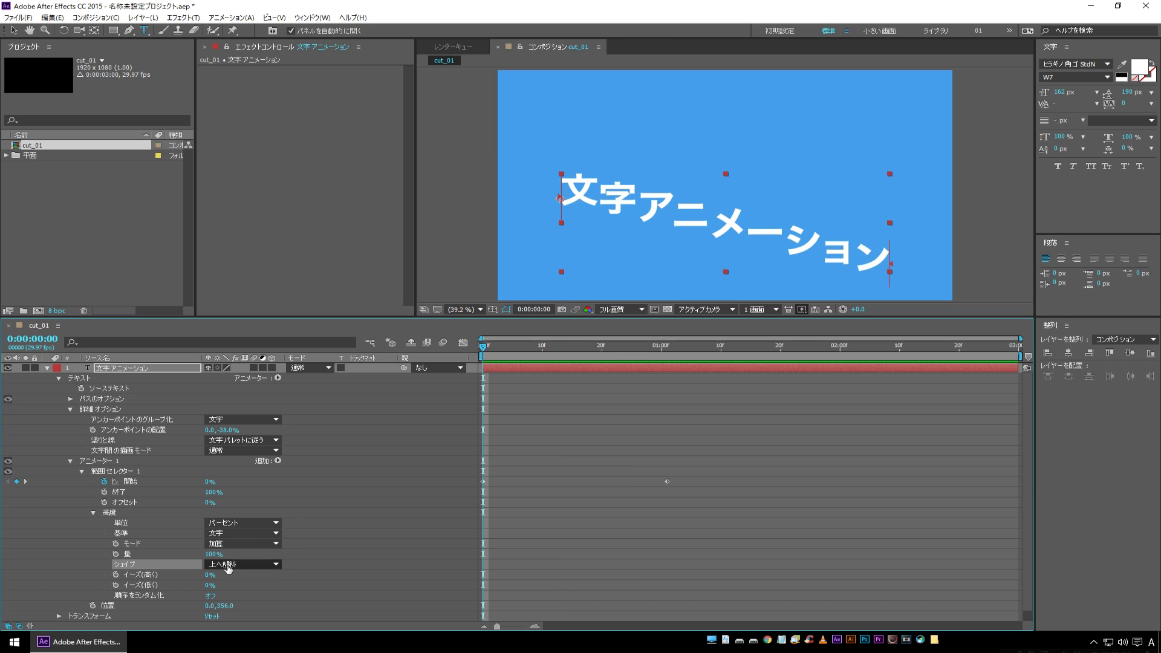
Try the 下へ傾斜 and 三角形 selector shapes, scrubbing the timeline to check each.
click(227, 565)
click(249, 522)
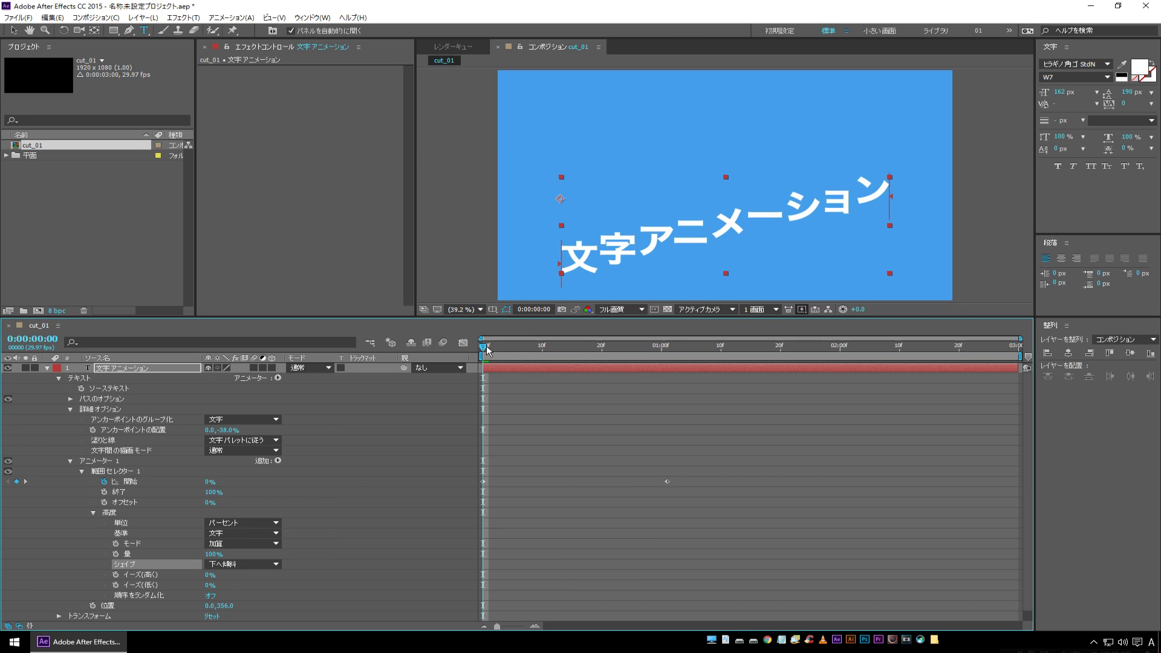
drag(488, 350, 483, 350)
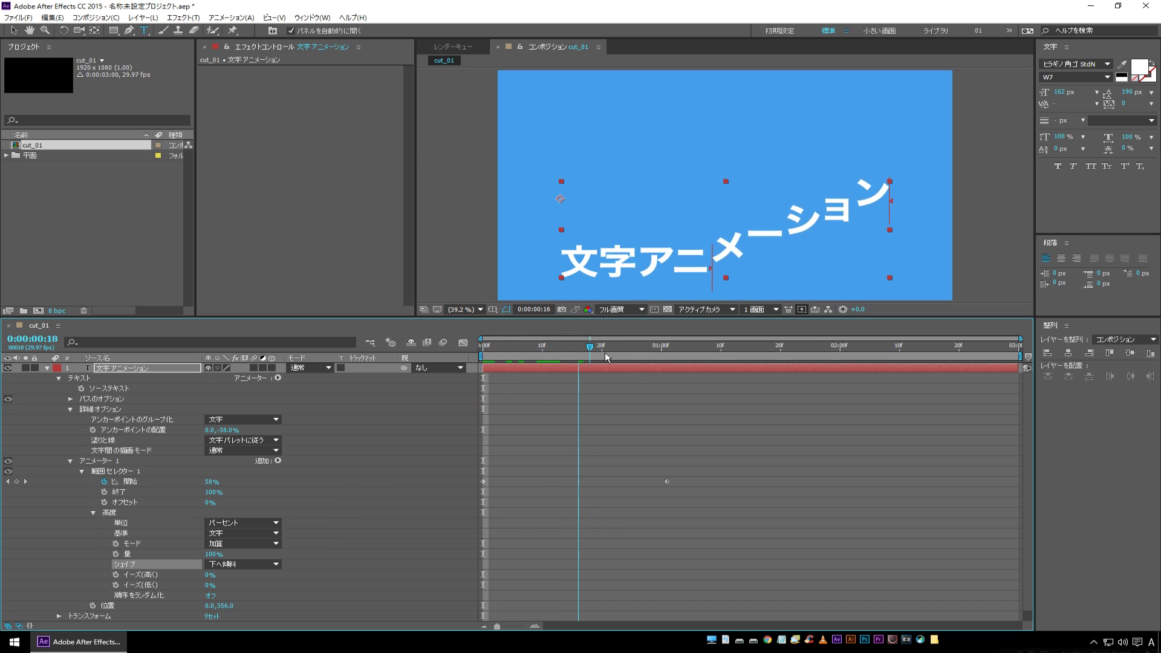
click(242, 565)
click(242, 532)
drag(524, 358, 482, 354)
Compare the 円形 shape, then switch to 滑らか and scrub through the result.
click(248, 565)
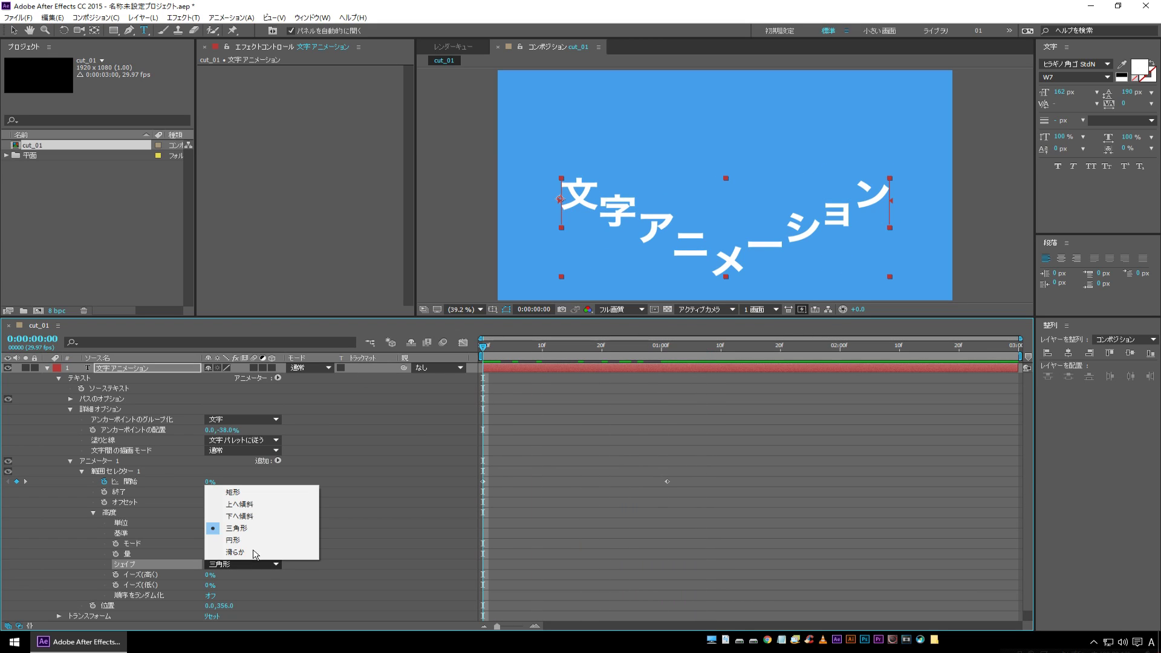
click(233, 540)
mouse_move(485, 350)
mouse_down()
mouse_move(691, 360)
mouse_move(402, 375)
mouse_up()
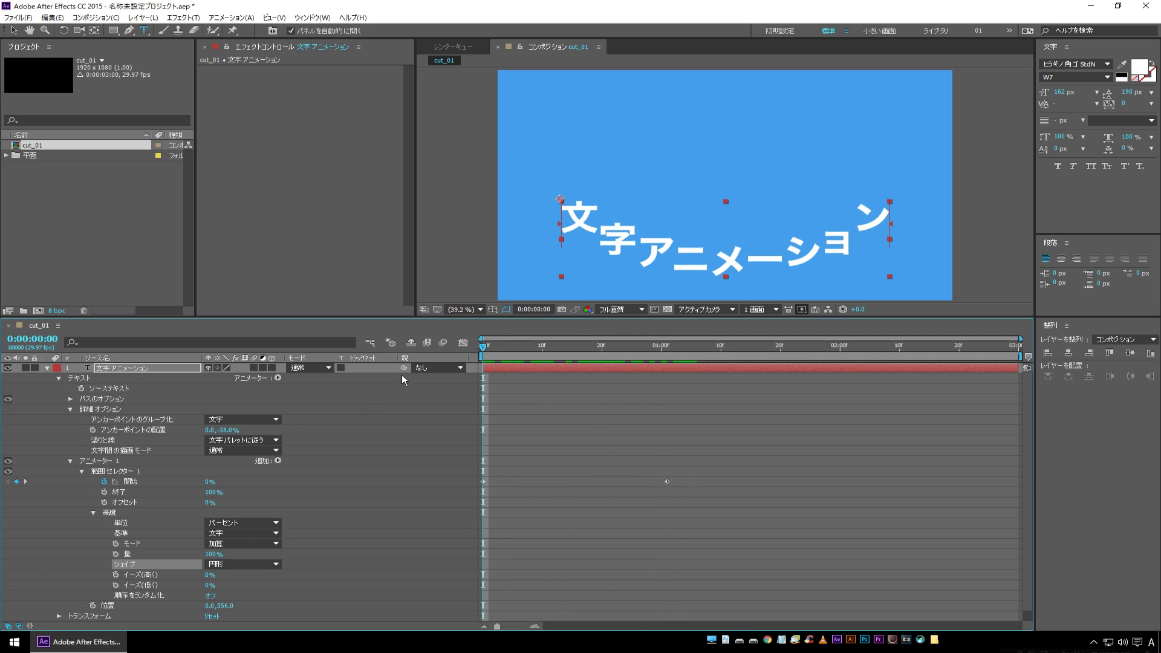
click(242, 564)
click(230, 559)
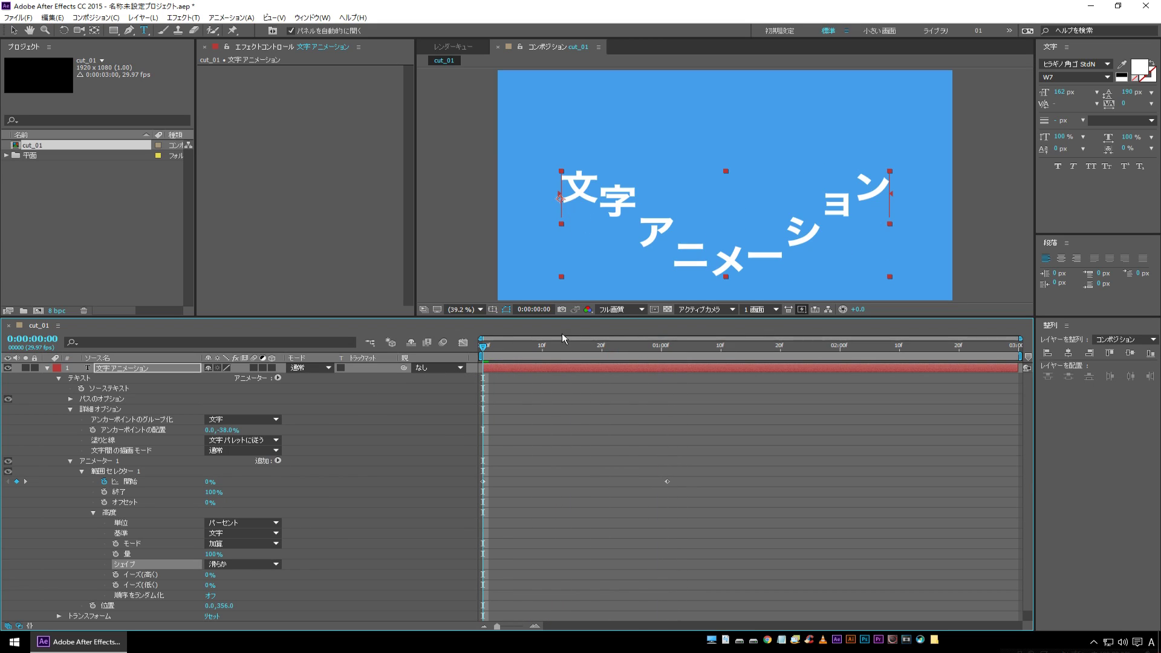
drag(486, 346, 711, 349)
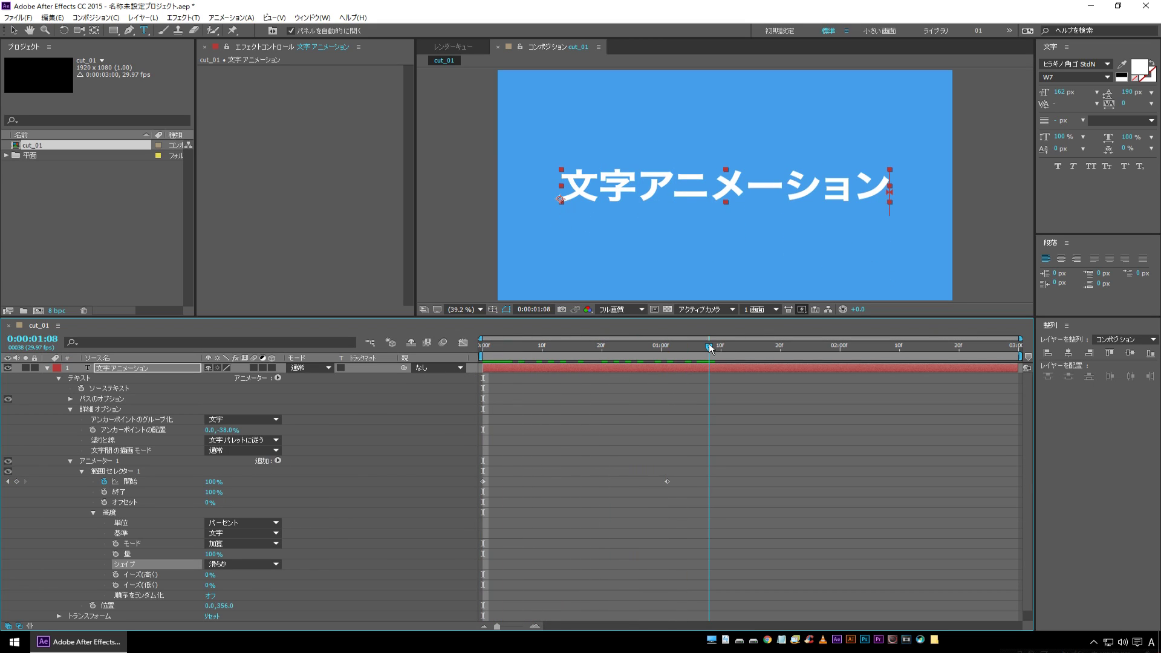
click(242, 564)
Switch the selector shape to 矩形, leave 基準 on 文字, and preview from the first frame.
click(284, 490)
mouse_move(559, 360)
mouse_down()
mouse_move(605, 363)
mouse_move(548, 366)
mouse_up()
click(133, 535)
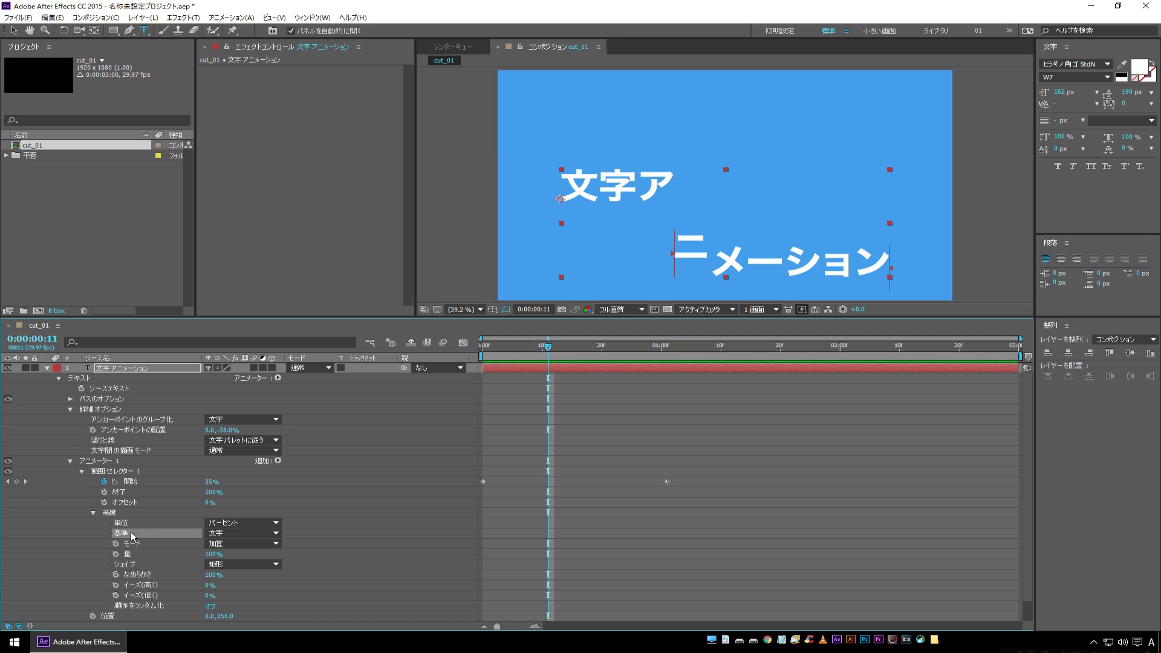
click(267, 533)
click(490, 354)
click(276, 533)
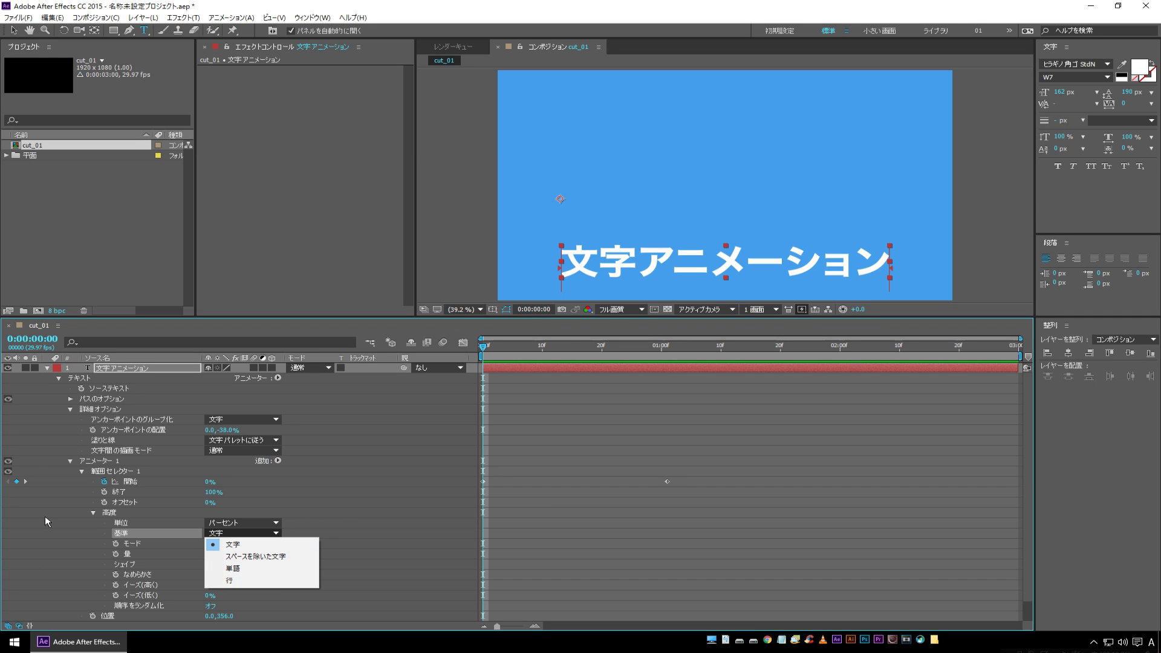
key(Escape)
key(space)
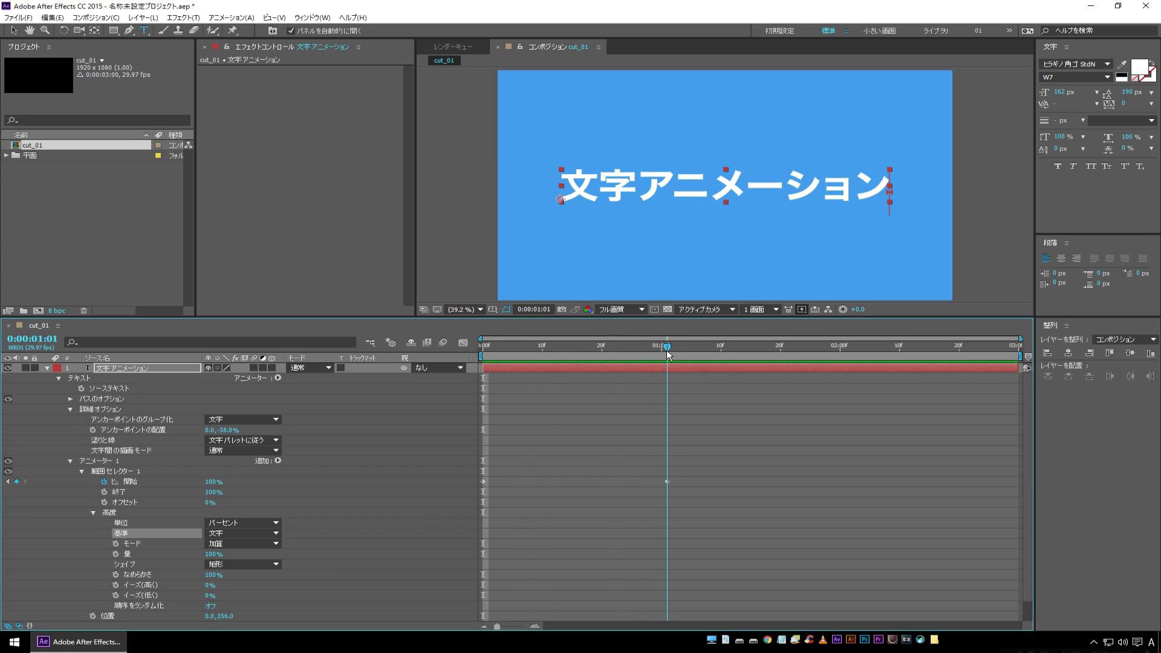
Edit the title text to put a space between 字 and ア.
double_click(121, 369)
click(652, 188)
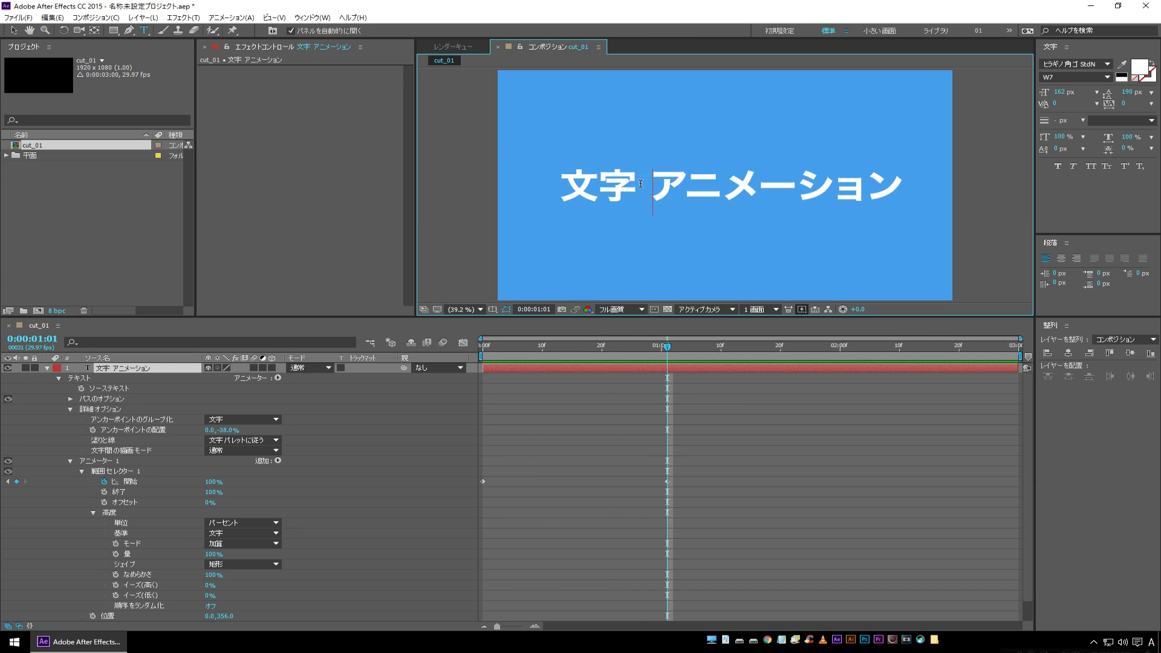
drag(664, 354, 433, 349)
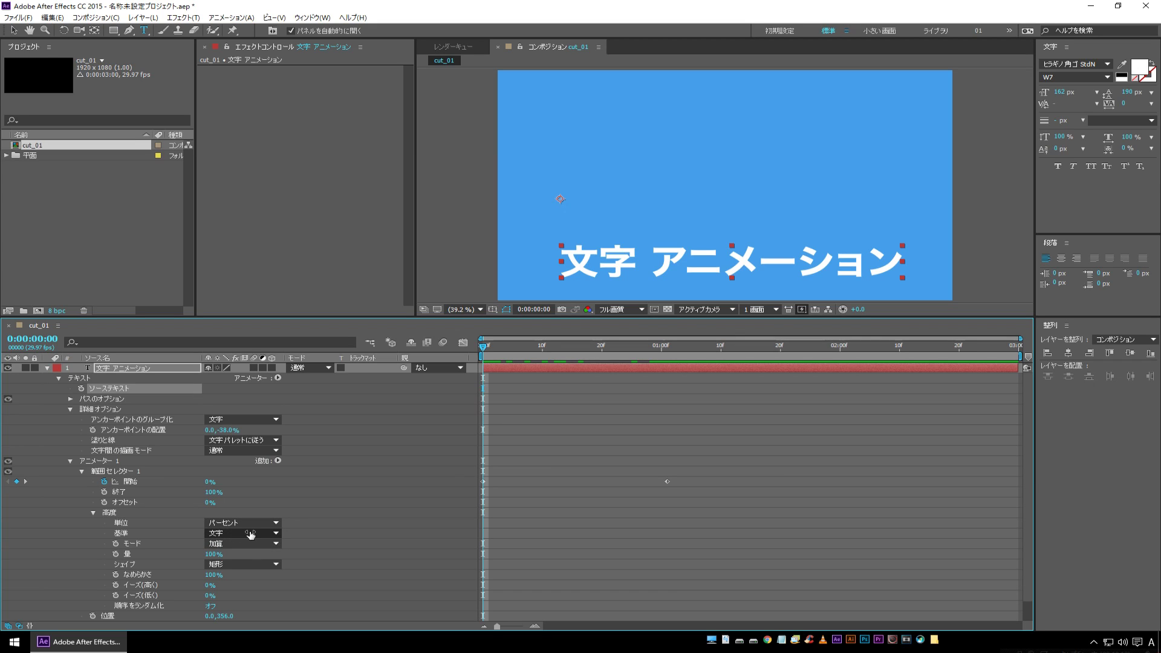
Preview the characters of 文字 アニメーション rising one at a time from the start.
key(space)
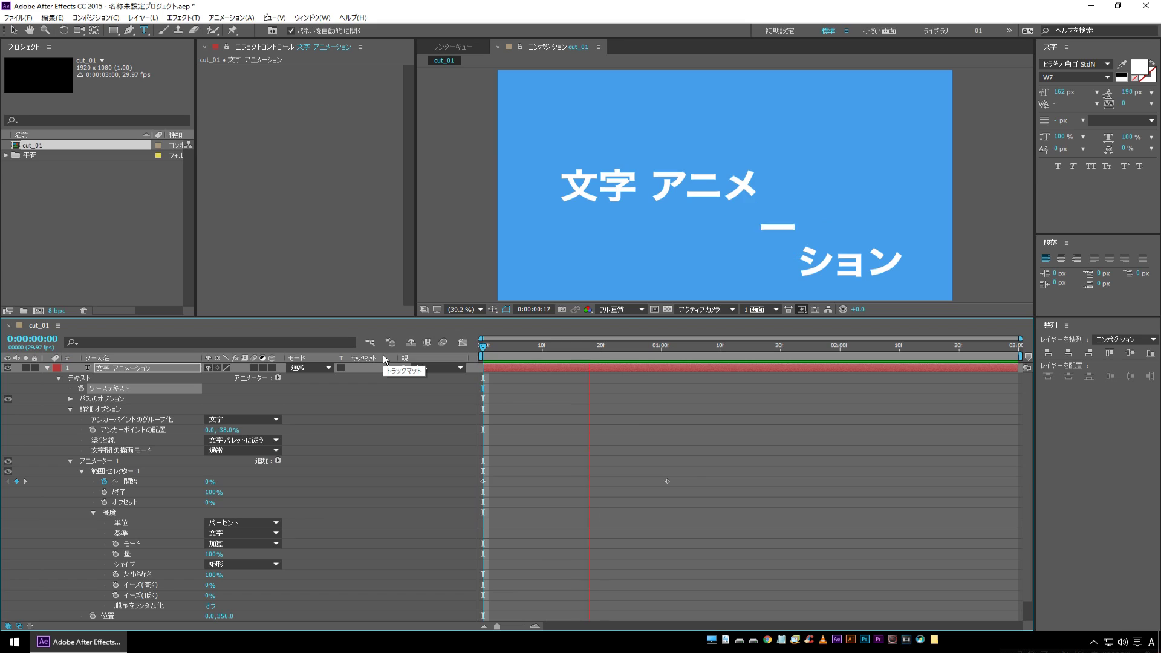
key(space)
drag(495, 352, 513, 352)
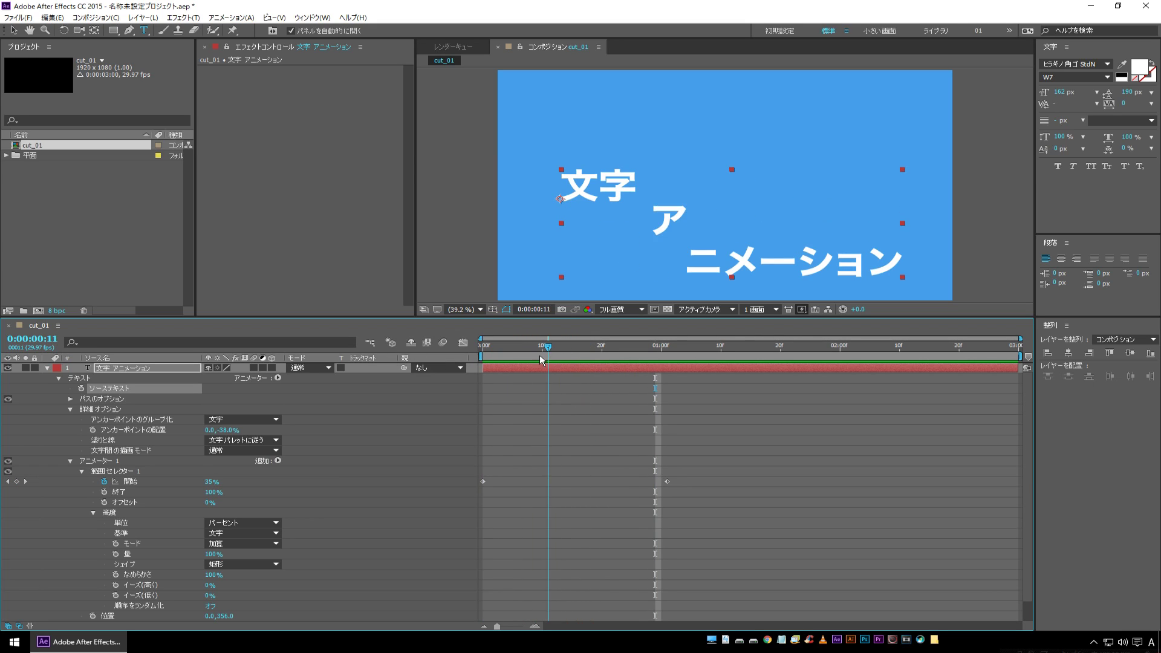
key(space)
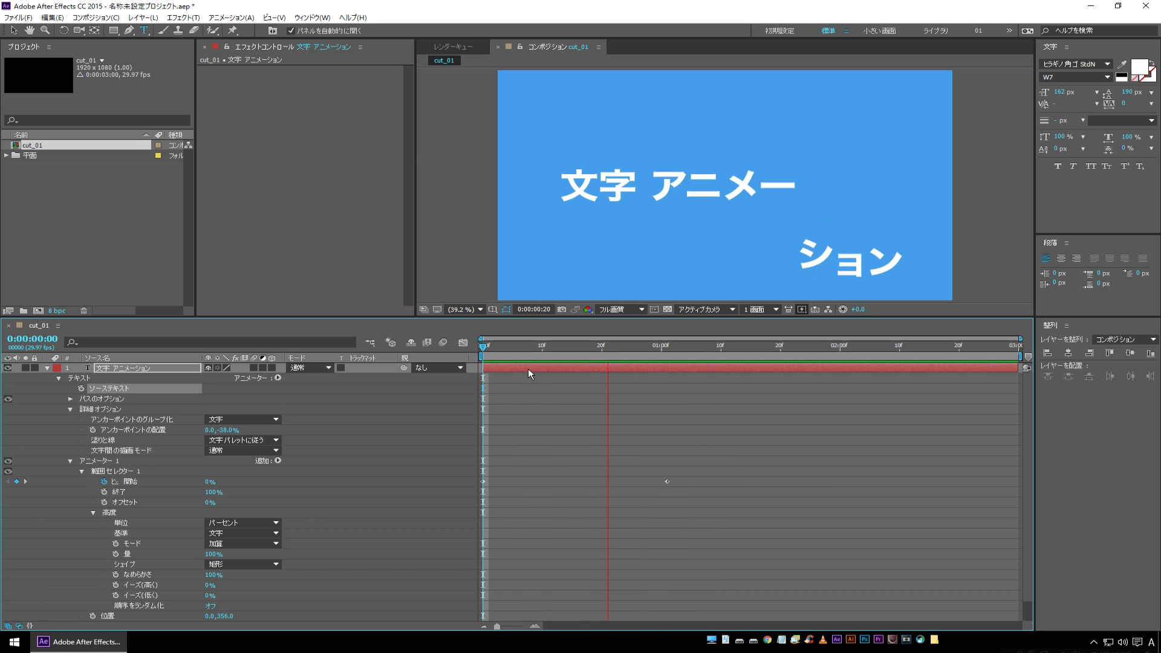
key(space)
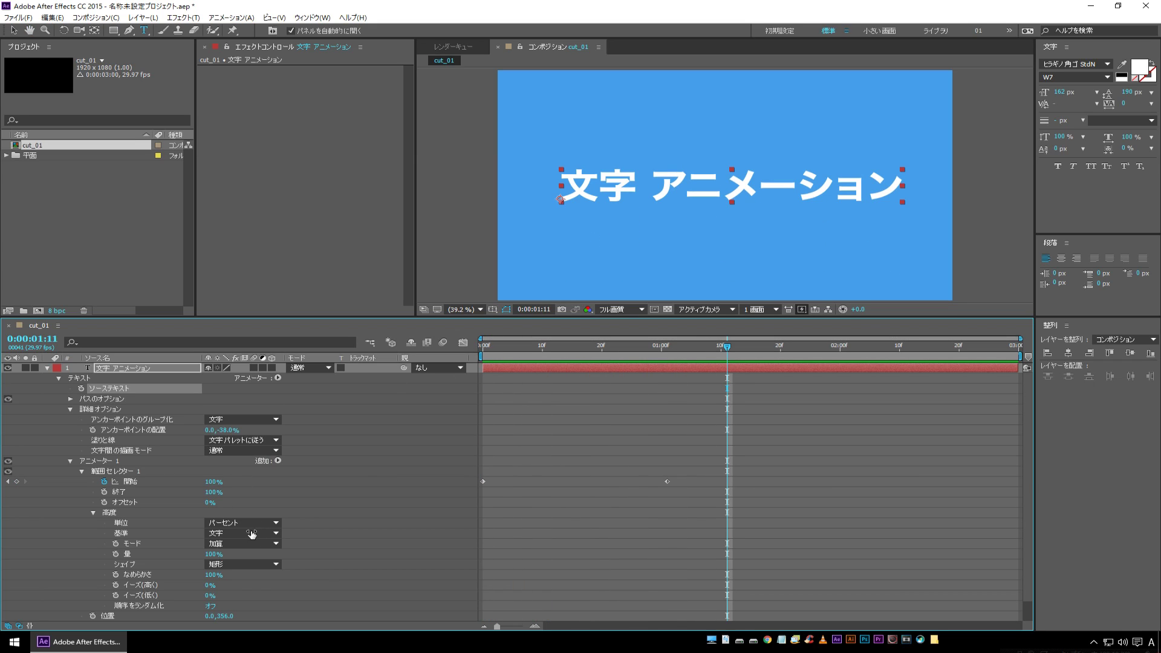
click(252, 534)
click(300, 563)
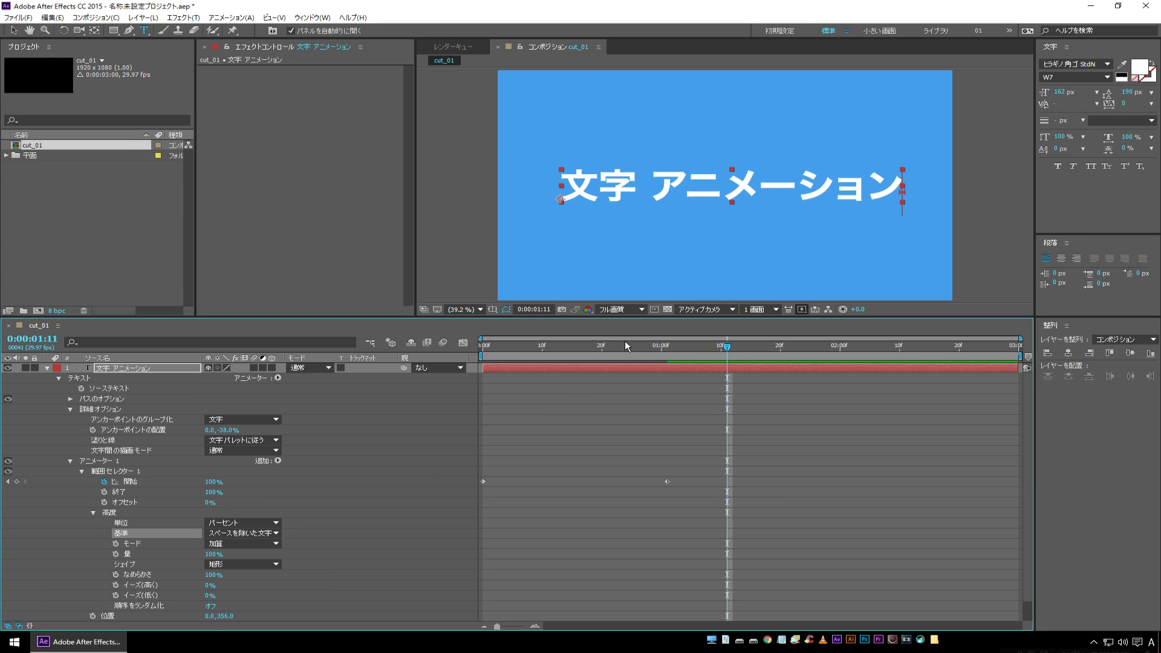
key(Home)
key(space)
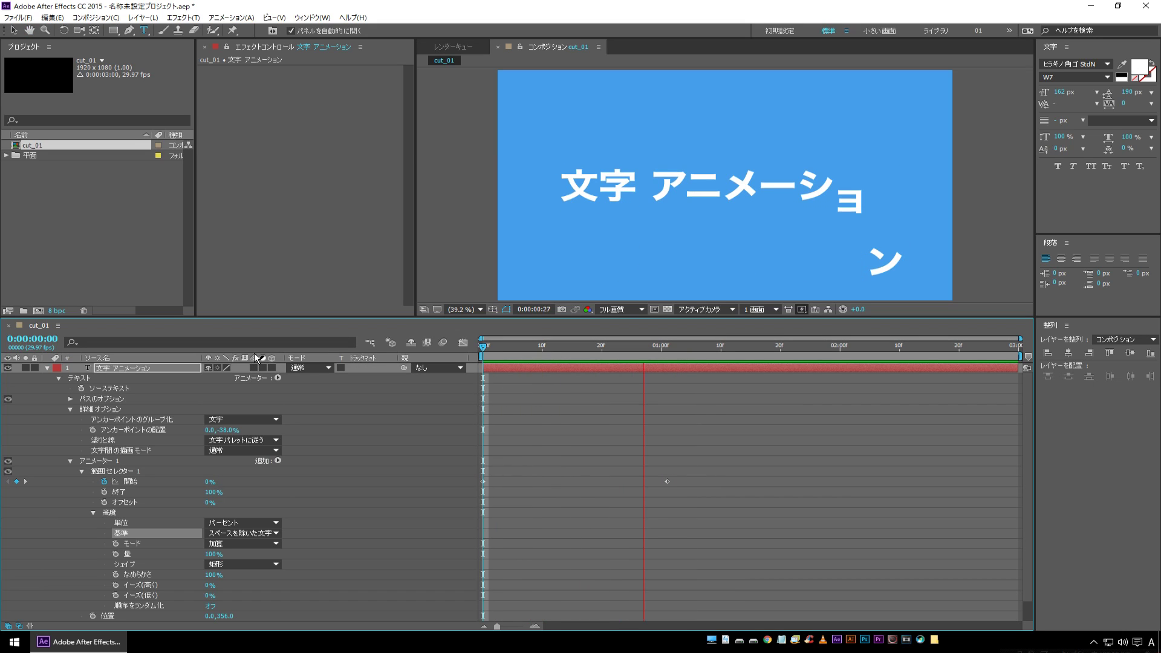
key(space)
click(242, 533)
click(223, 541)
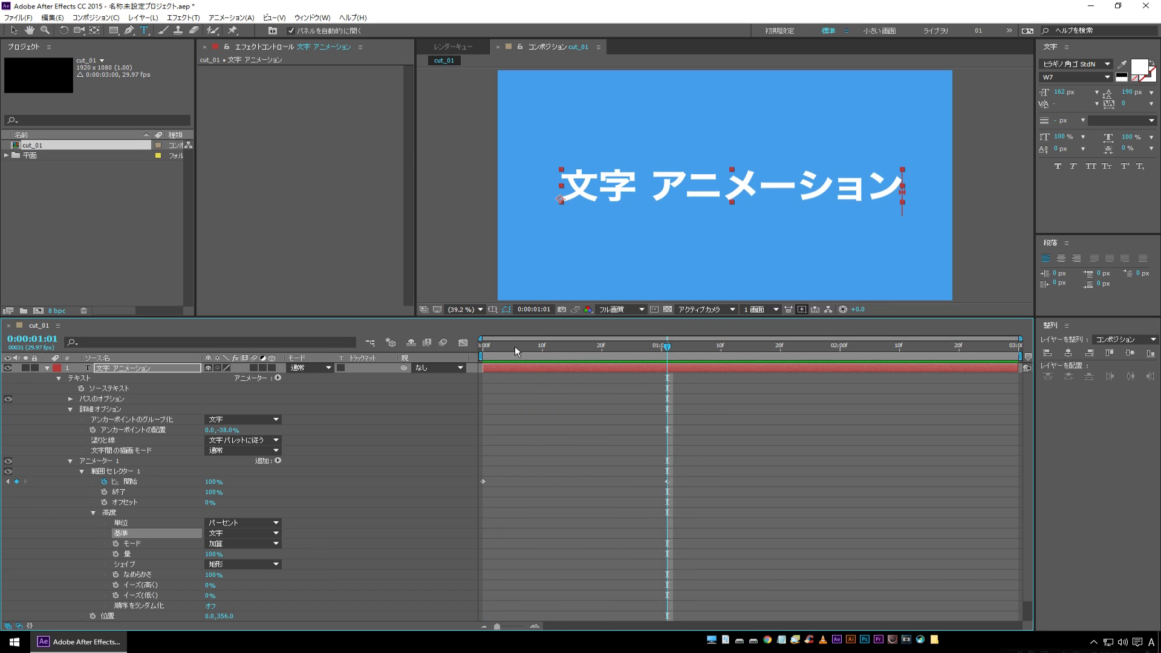
key(Home)
key(space)
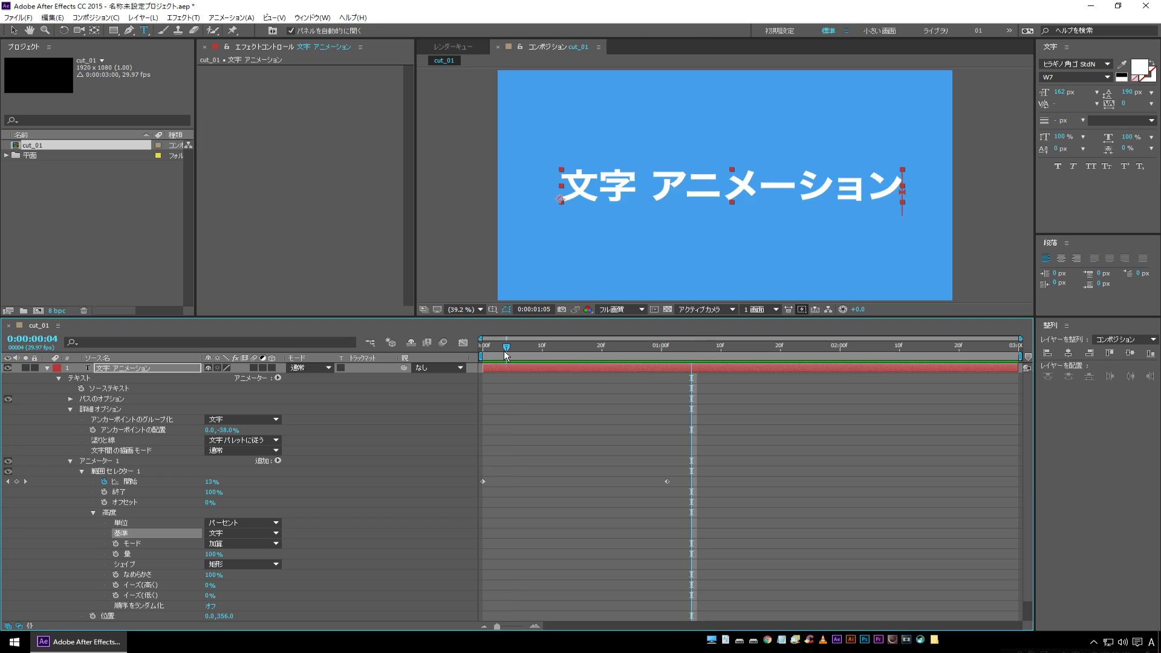
click(507, 352)
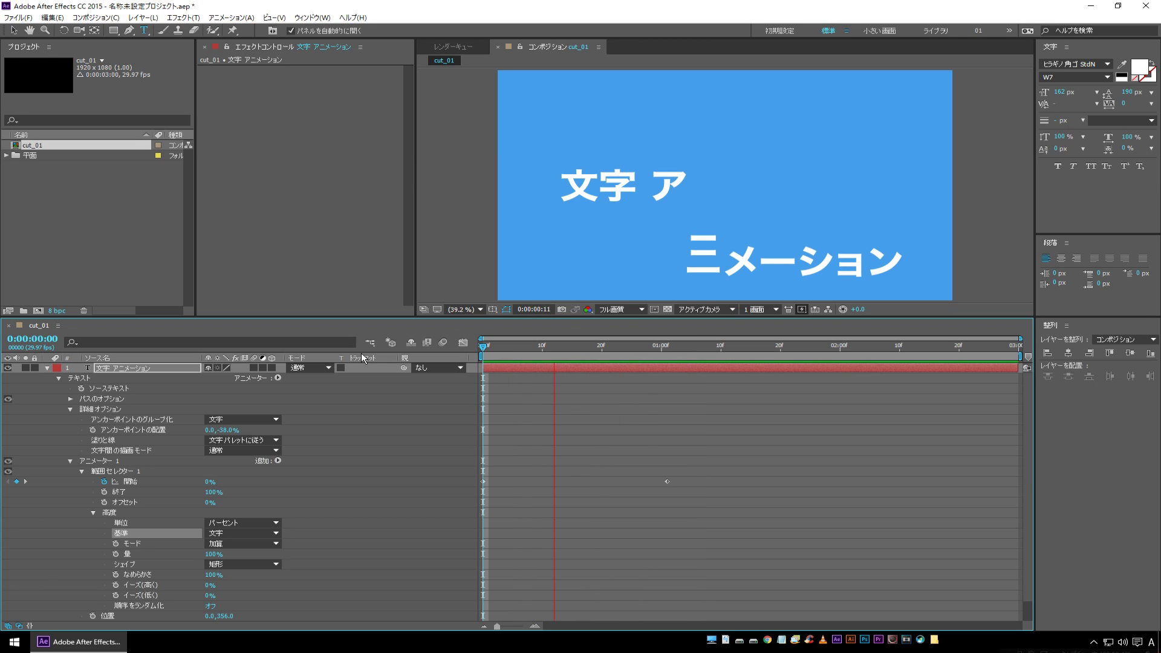
mouse_move(514, 354)
mouse_down()
mouse_move(501, 354)
mouse_move(602, 357)
mouse_up()
Try basing the animation on characters excluding spaces, keeping the 矩形 shape.
click(254, 533)
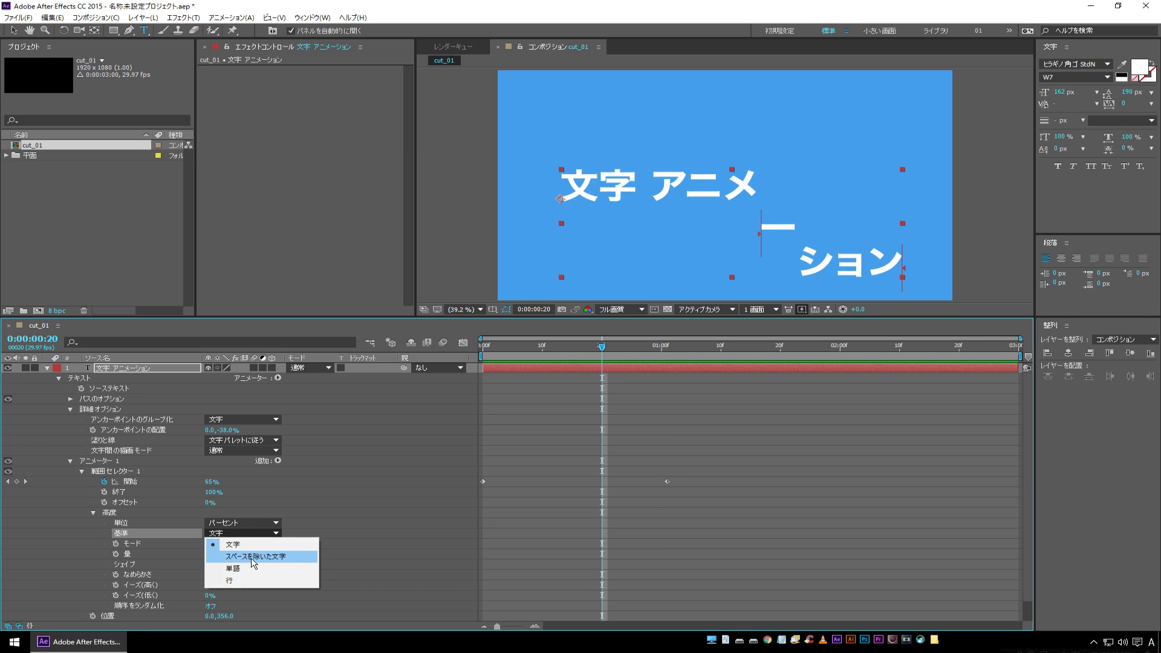
click(245, 554)
drag(502, 357, 596, 348)
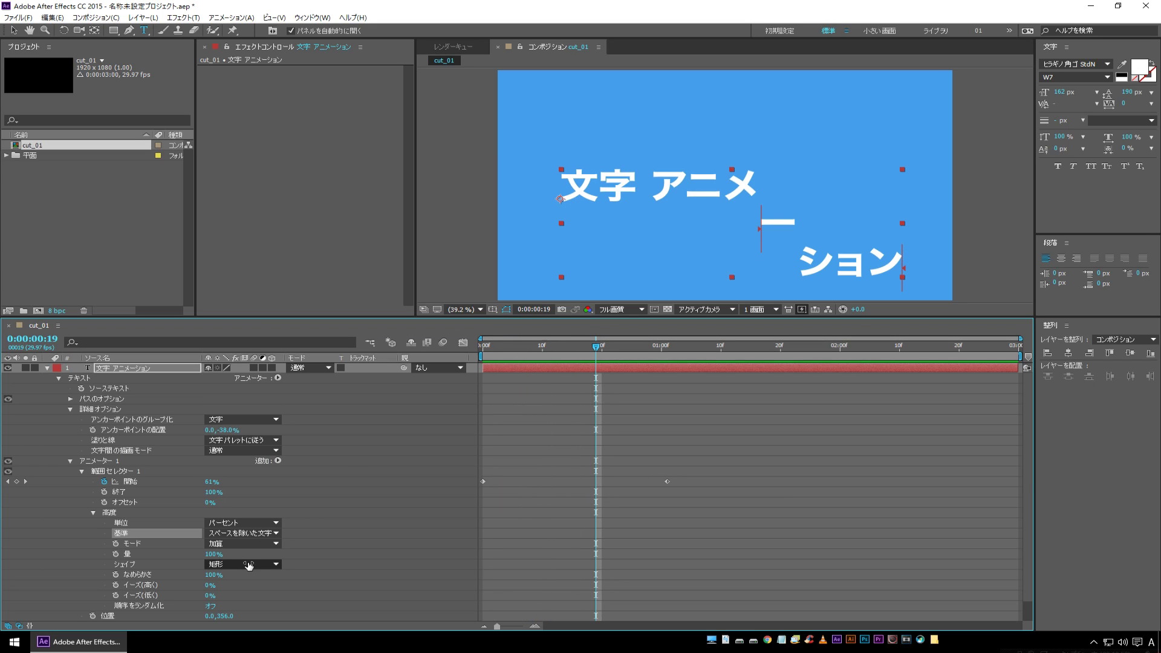
click(245, 565)
click(351, 556)
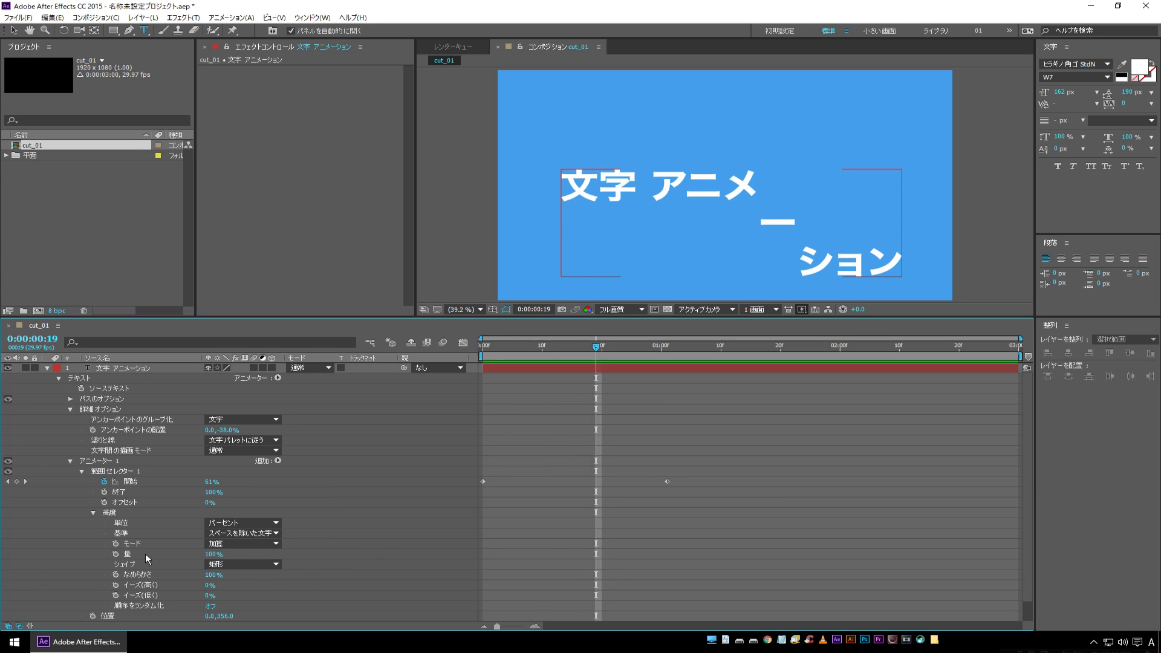
Set 基準 to 単語 and preview the word-by-word animation from the start.
click(127, 535)
click(269, 533)
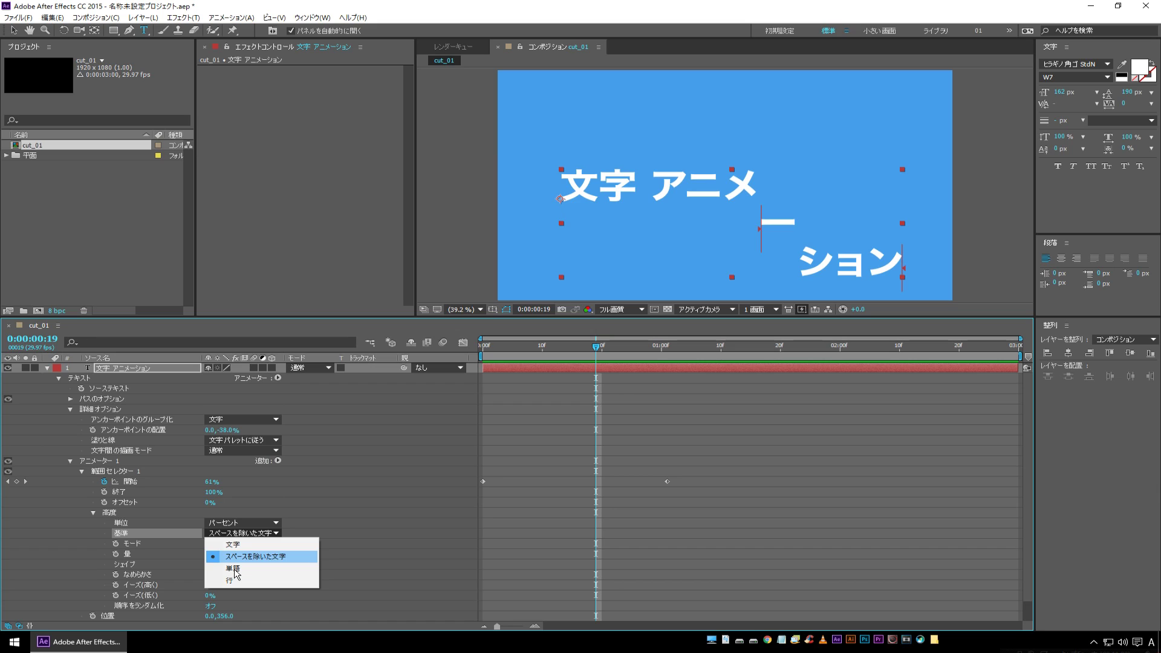
click(234, 568)
drag(536, 346, 462, 366)
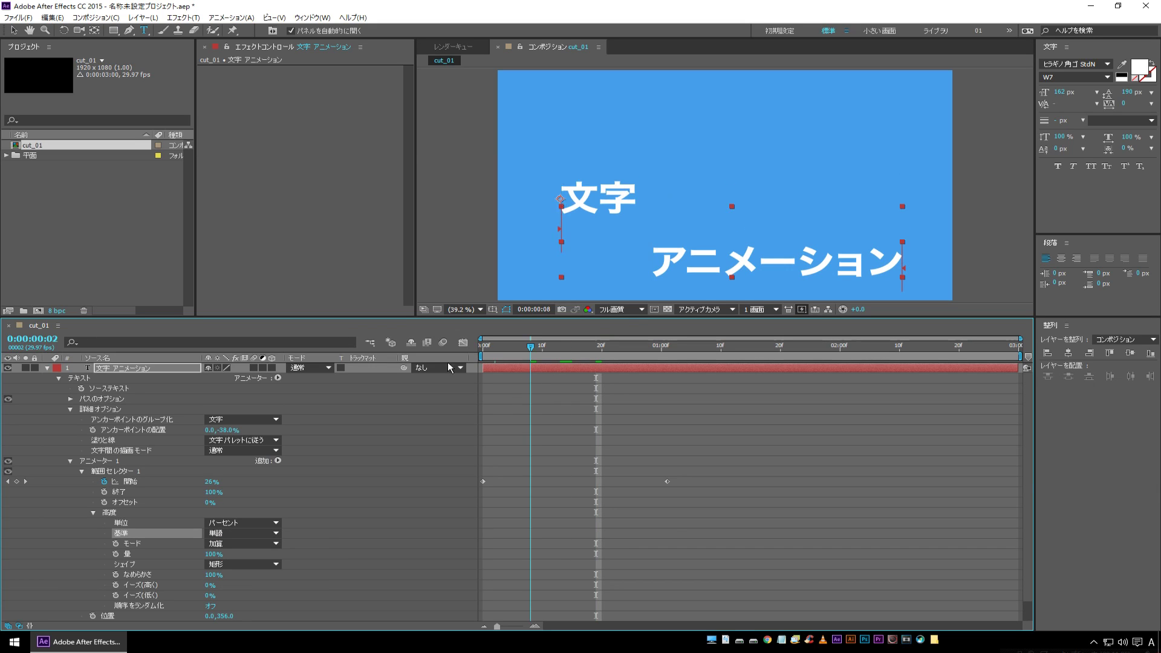
key(space)
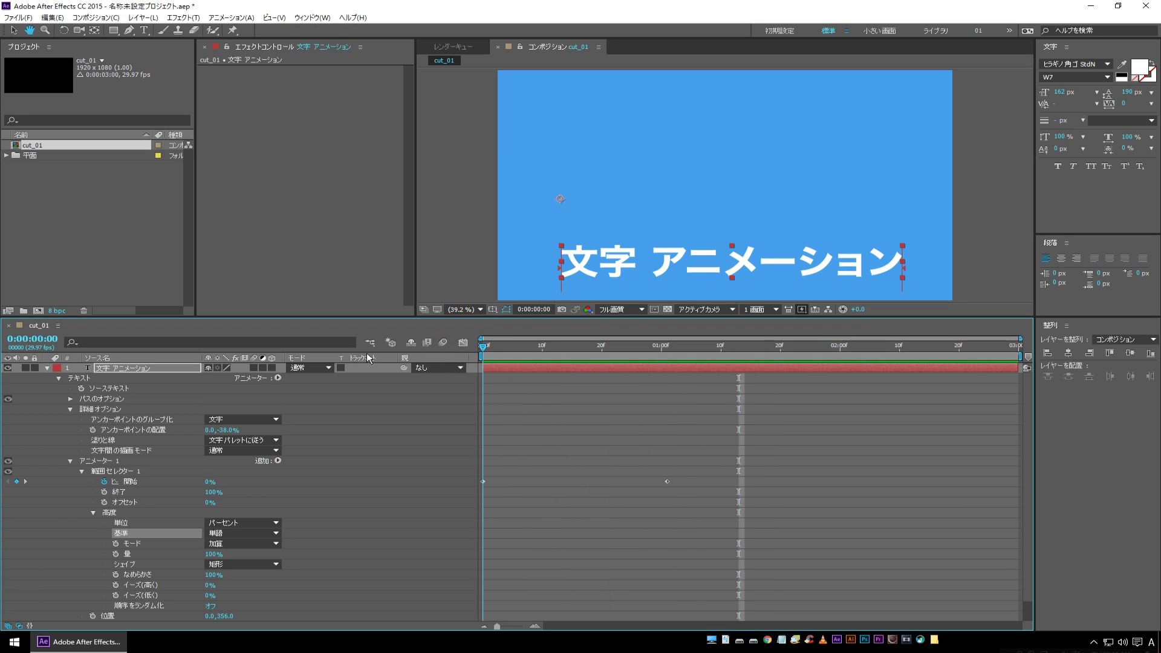
key(space)
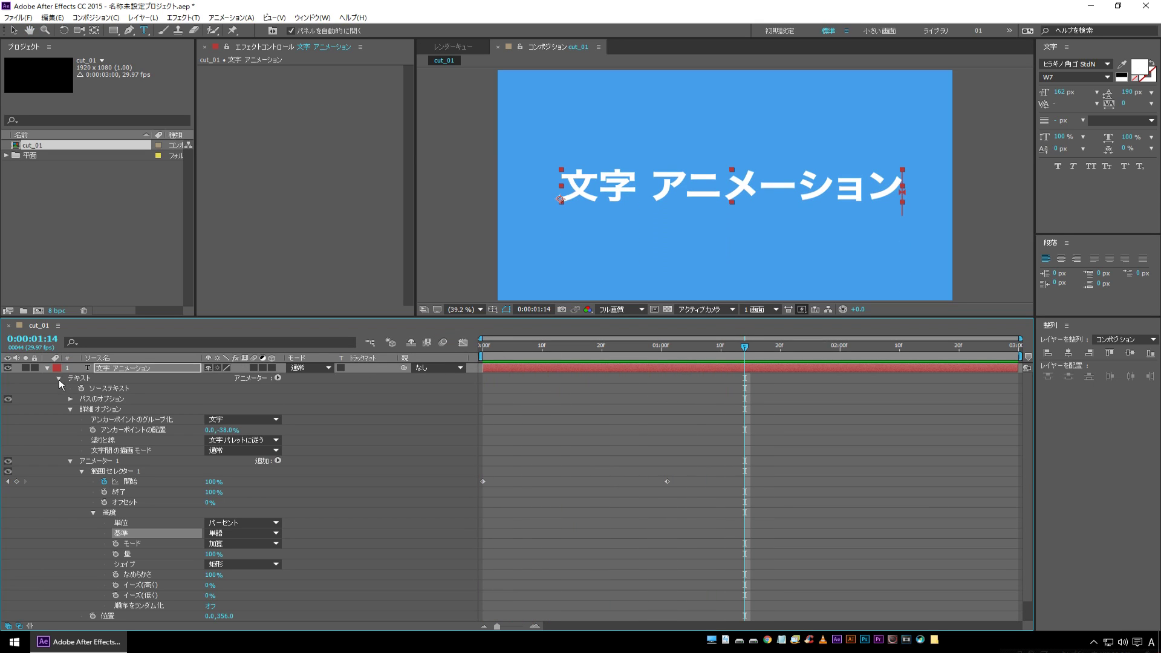
Copy the title text and paste it as a second line below the original.
click(126, 369)
double_click(126, 369)
key(ctrl+c)
key(Right)
key(Return)
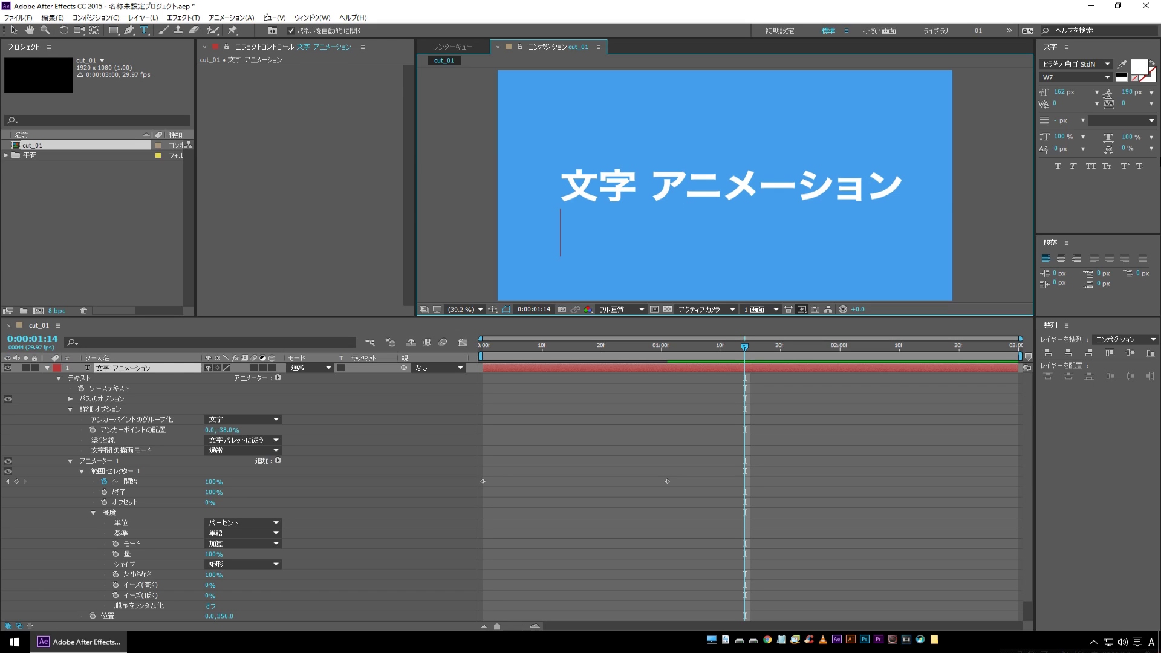
key(ctrl+v)
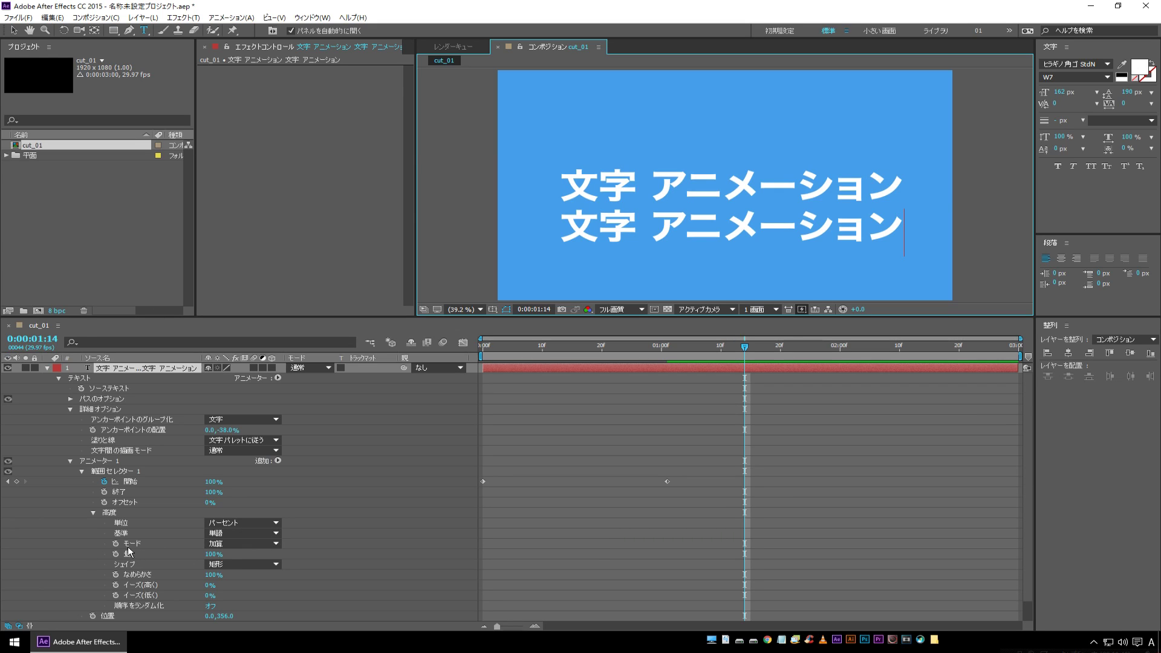
Base the range selector on lines (行) and preview the line-by-line animation from the start.
click(129, 534)
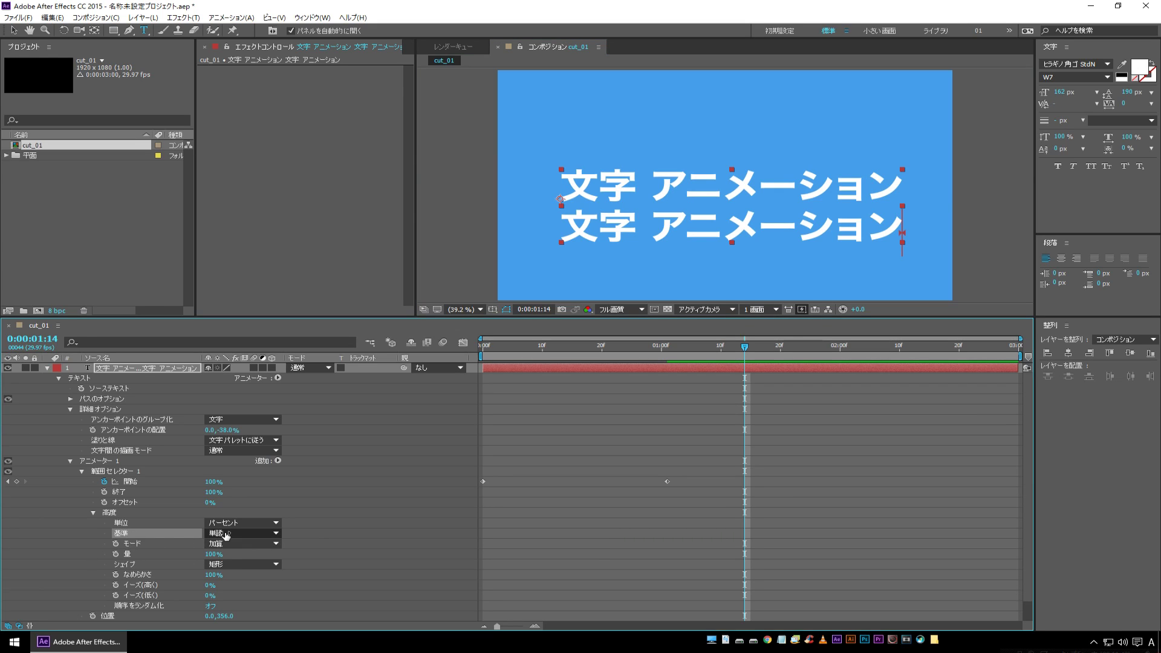
click(242, 533)
click(238, 577)
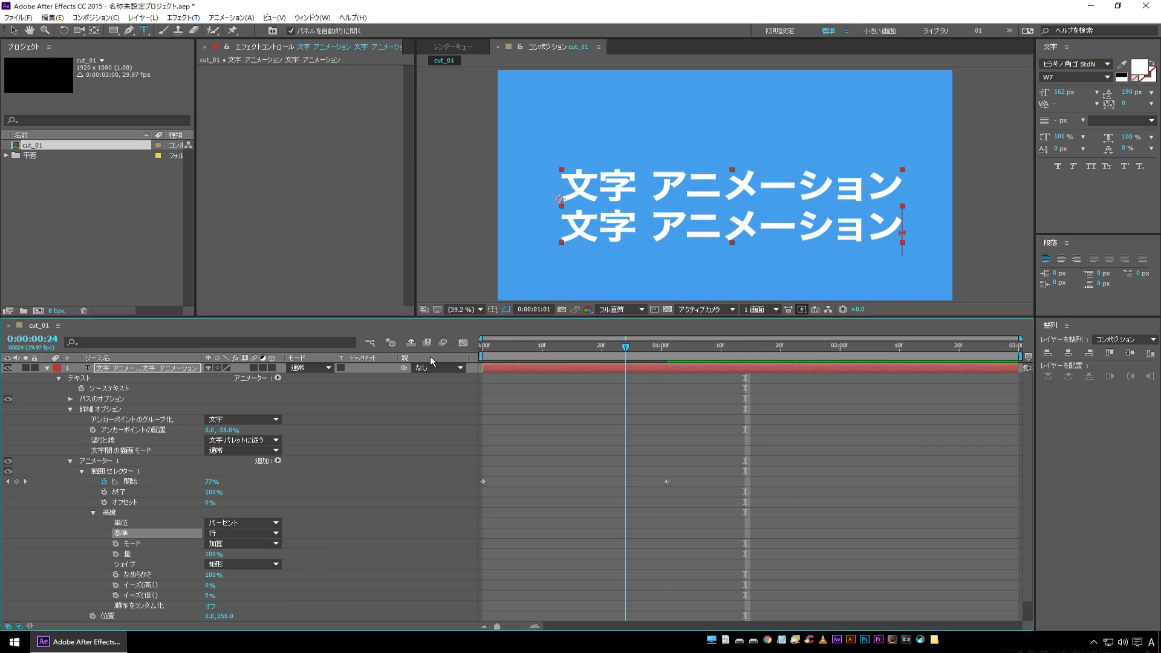
key(Home)
click(526, 396)
key(space)
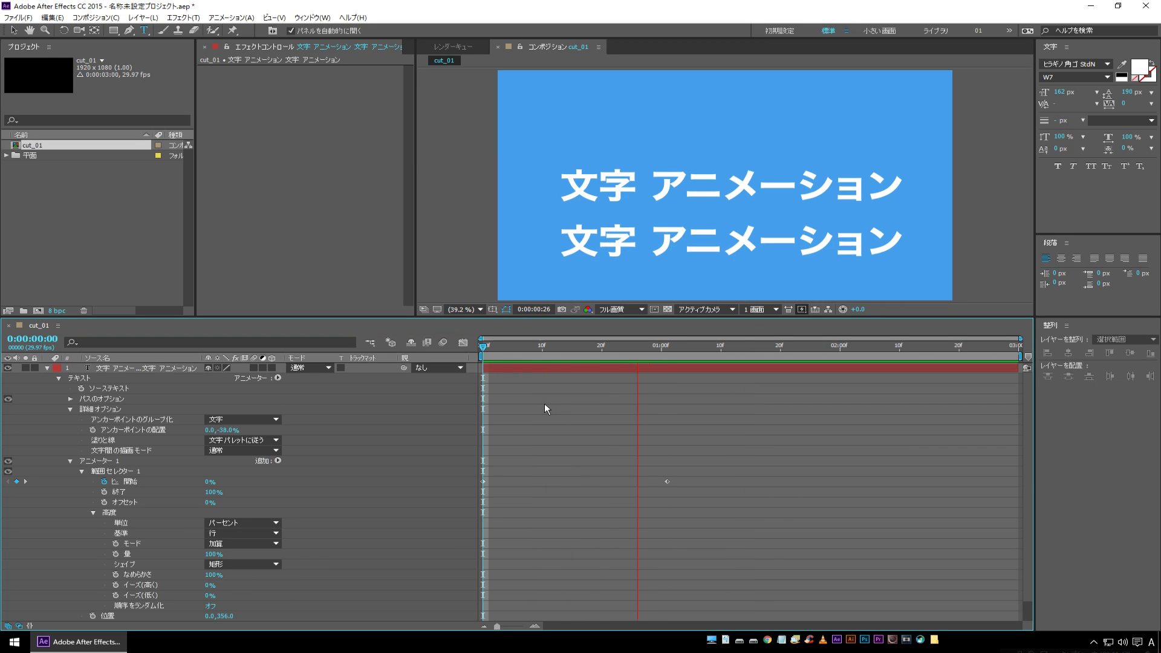
key(space)
key(Home)
key(space)
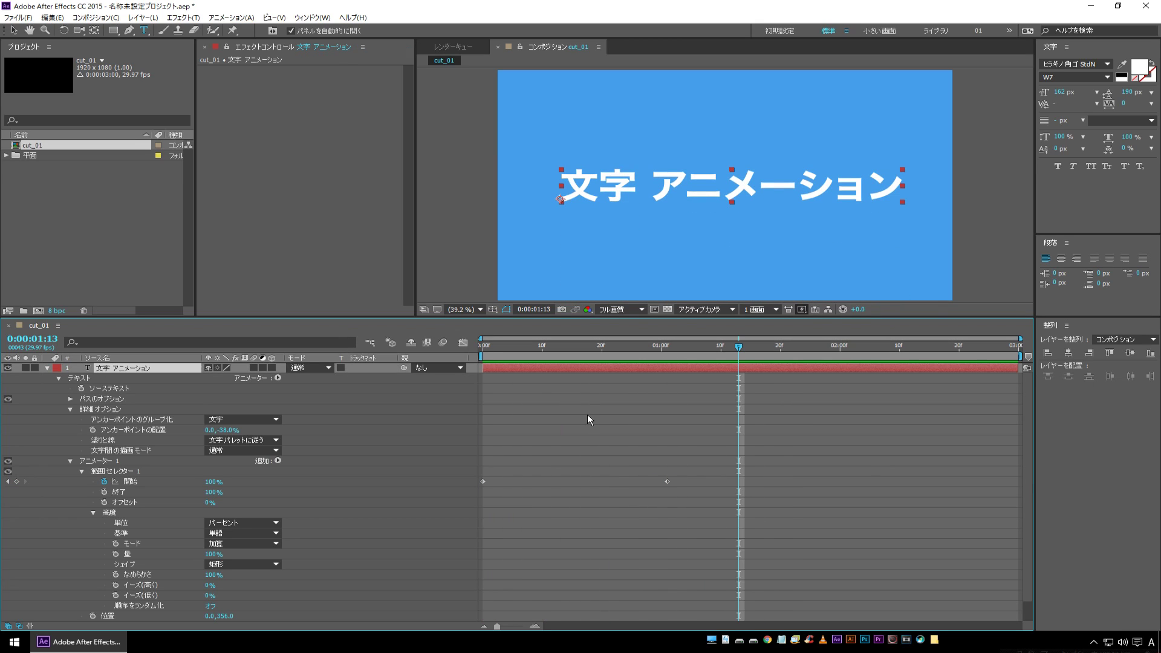
Delete the existing text animator and add a new 位置 animator.
click(110, 462)
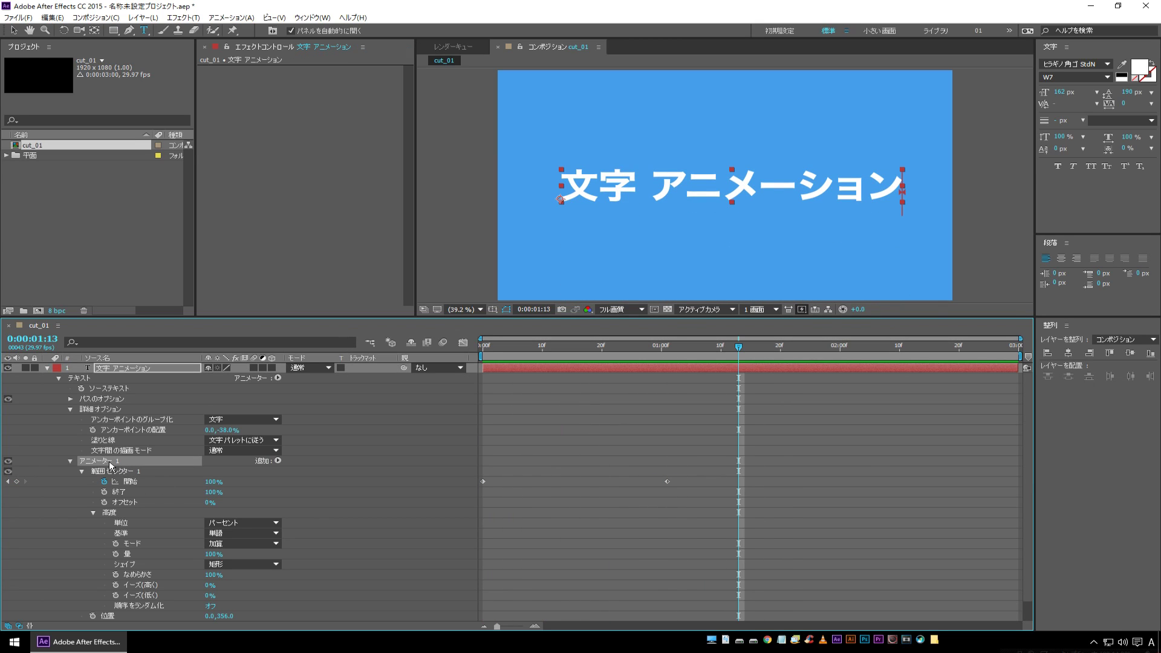
key(Delete)
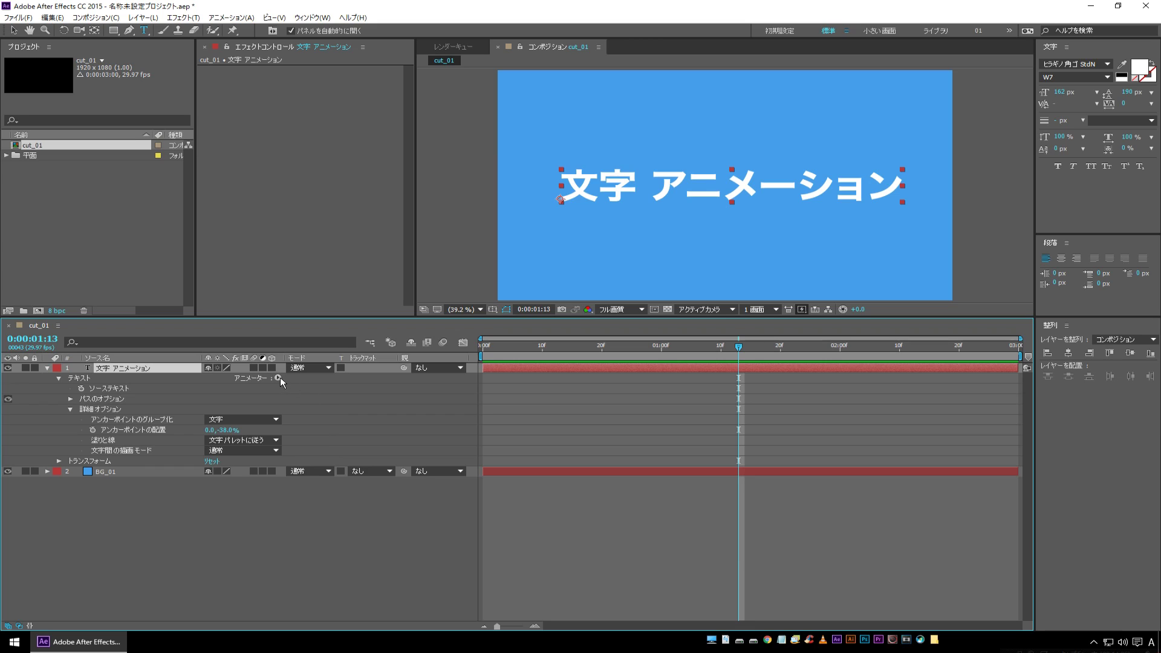
click(278, 378)
click(316, 409)
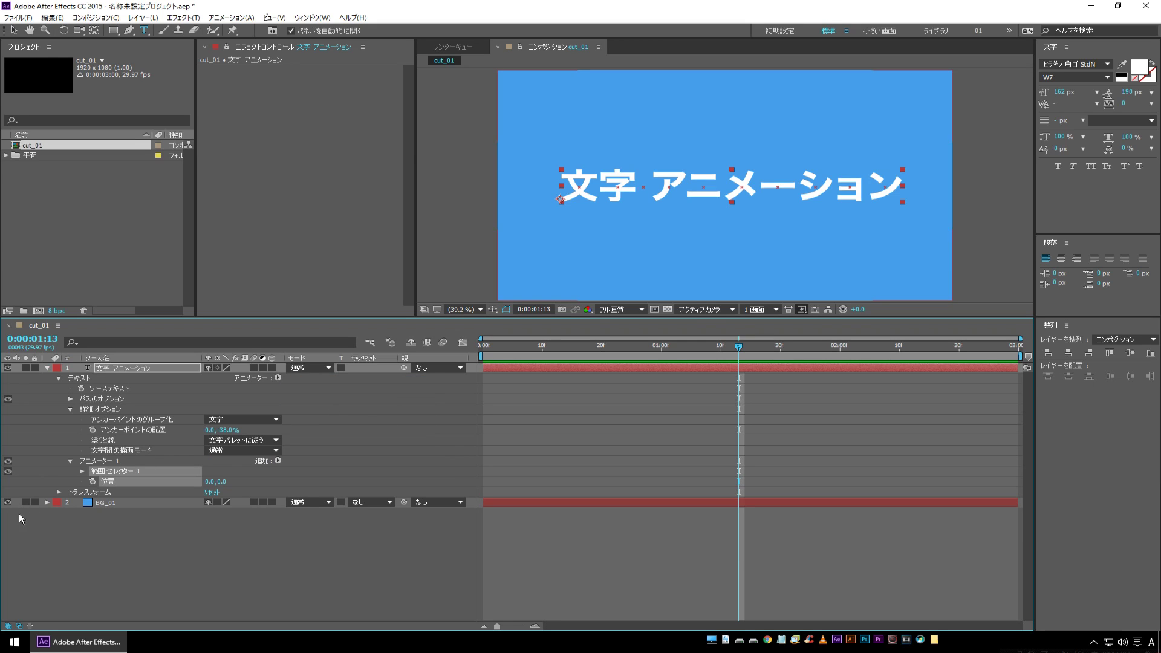
Set the range selector's advanced shape to 上へ傾斜 and push the text down along its length.
click(82, 471)
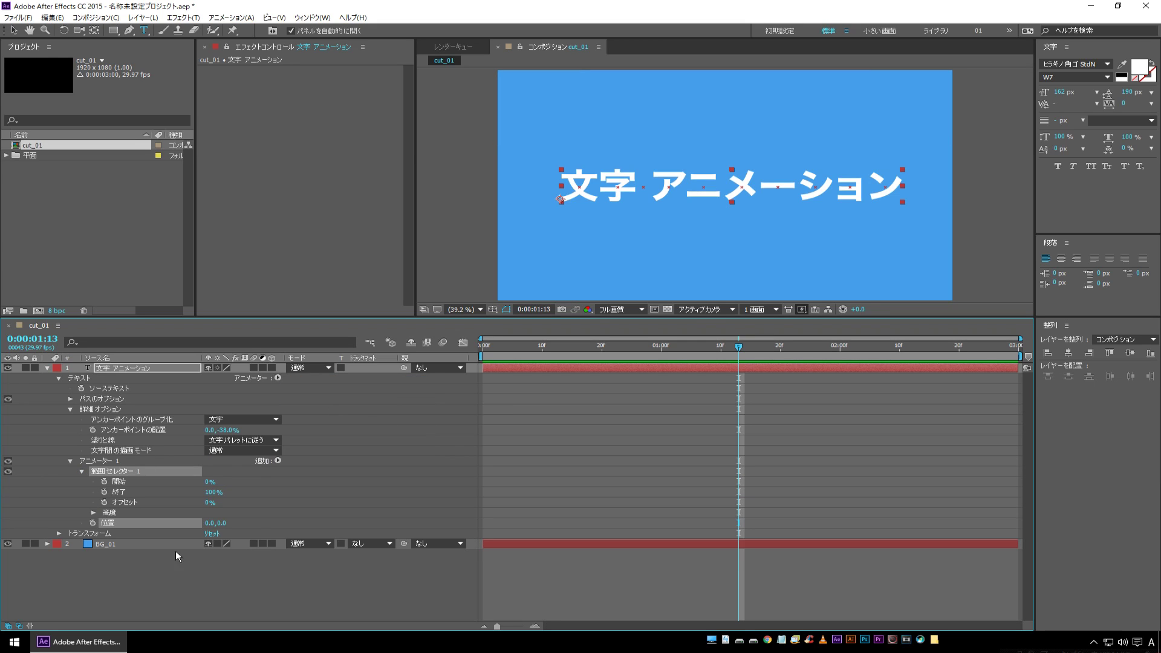
click(93, 513)
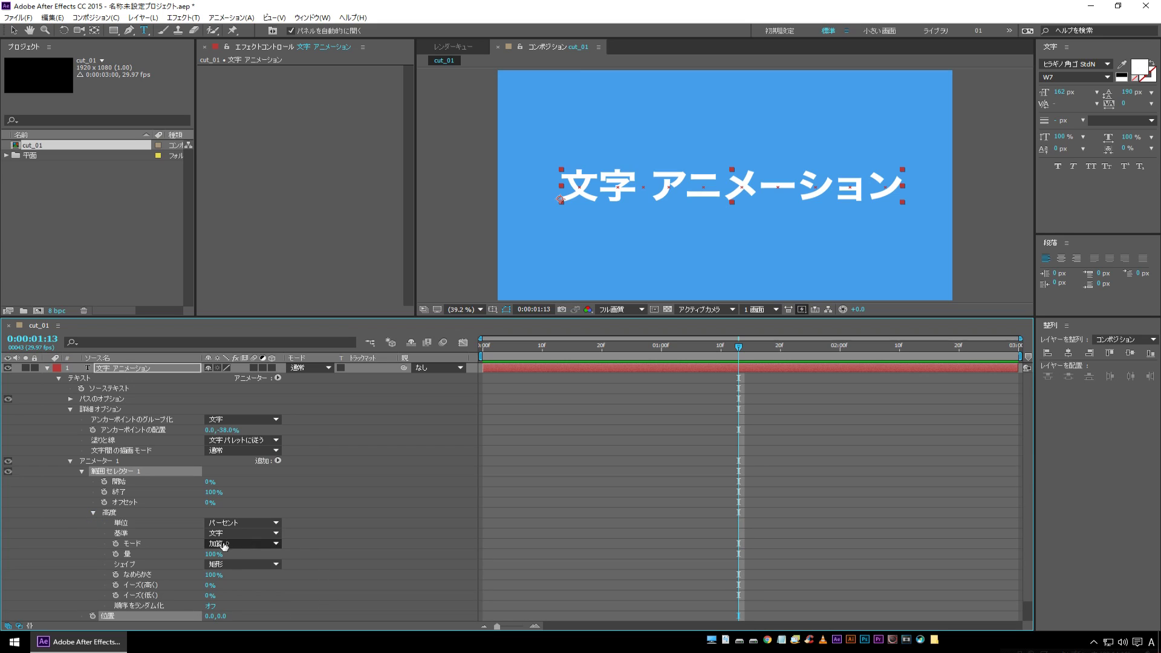
click(266, 563)
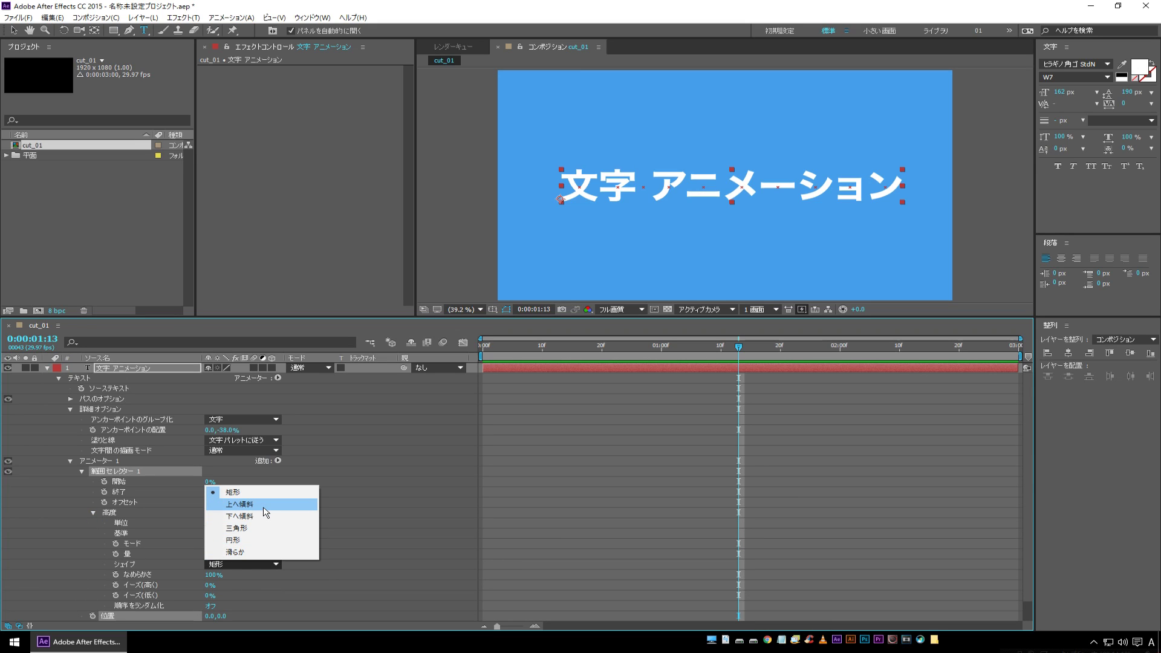
click(242, 504)
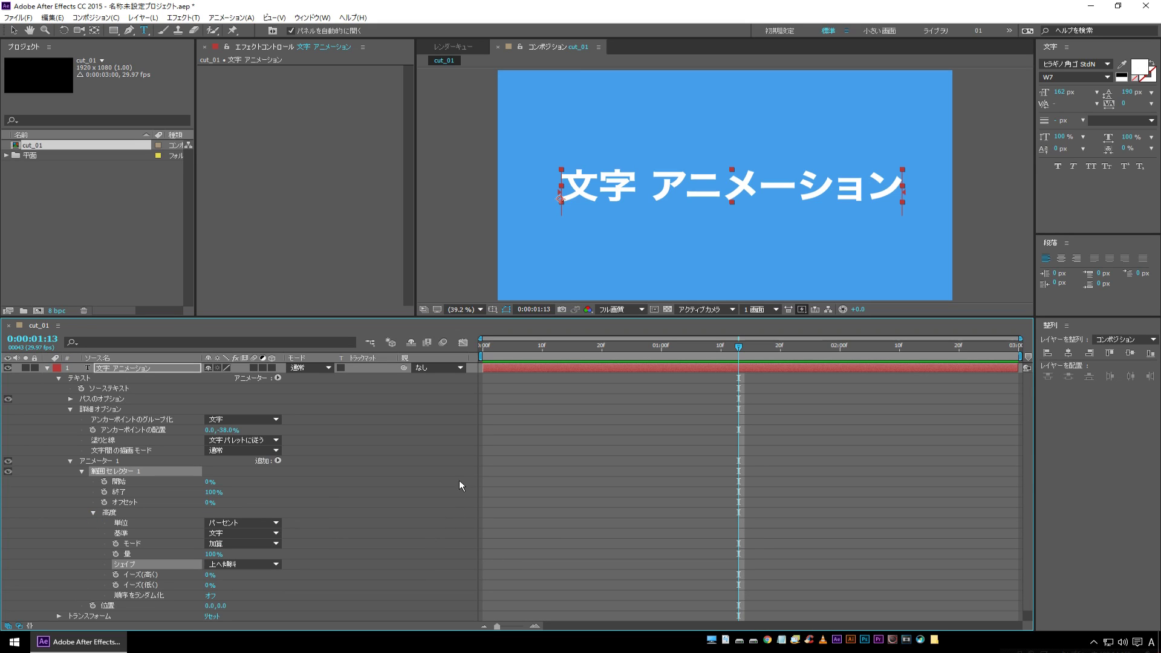
scroll(230, 594, down, 1)
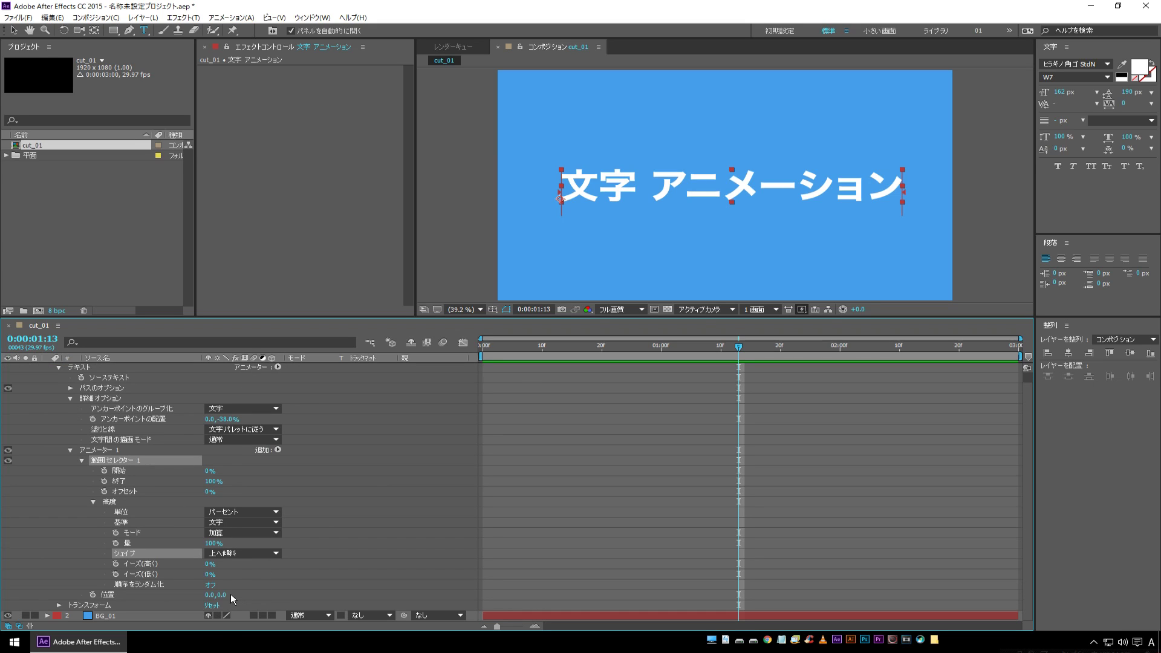
mouse_move(223, 596)
mouse_down()
mouse_move(526, 560)
mouse_move(241, 600)
mouse_up()
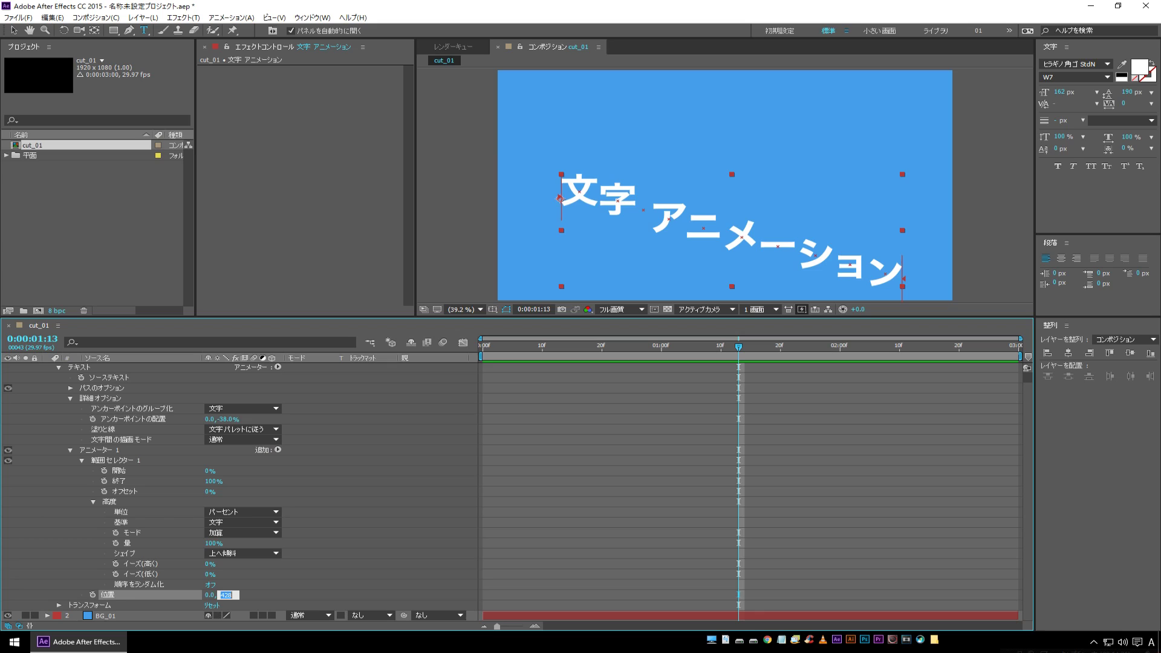
Set the animator position to 0.0,170.0, base it on 単語, and keyframe the offset at frame 0.
text(70)
key(Return)
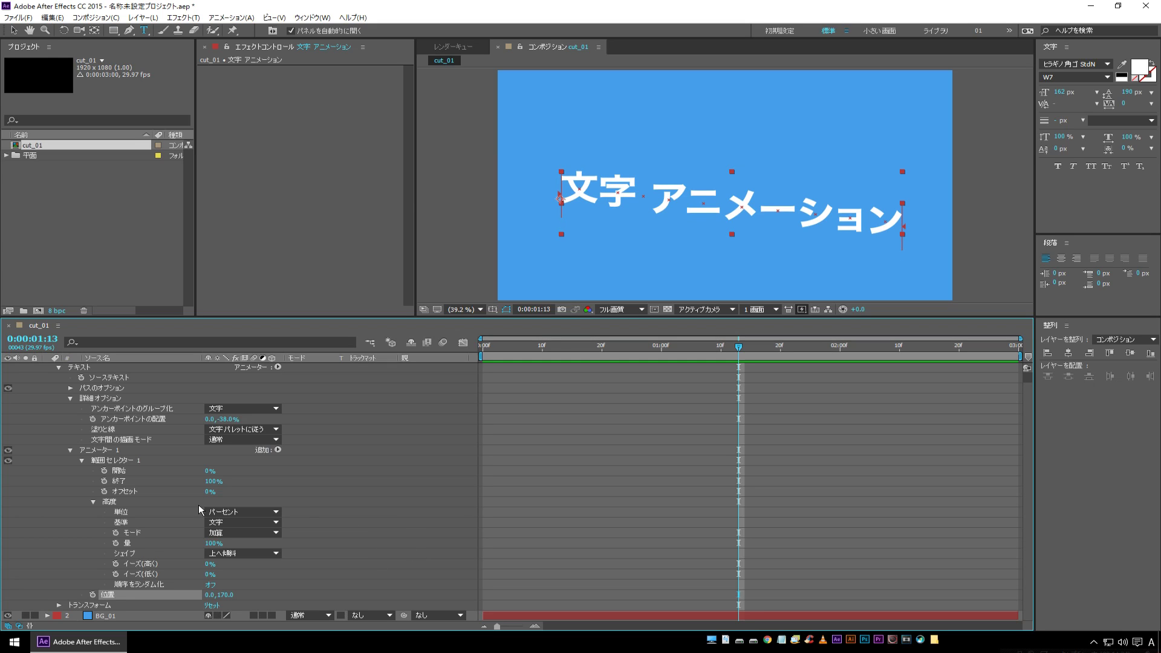
click(256, 522)
click(261, 558)
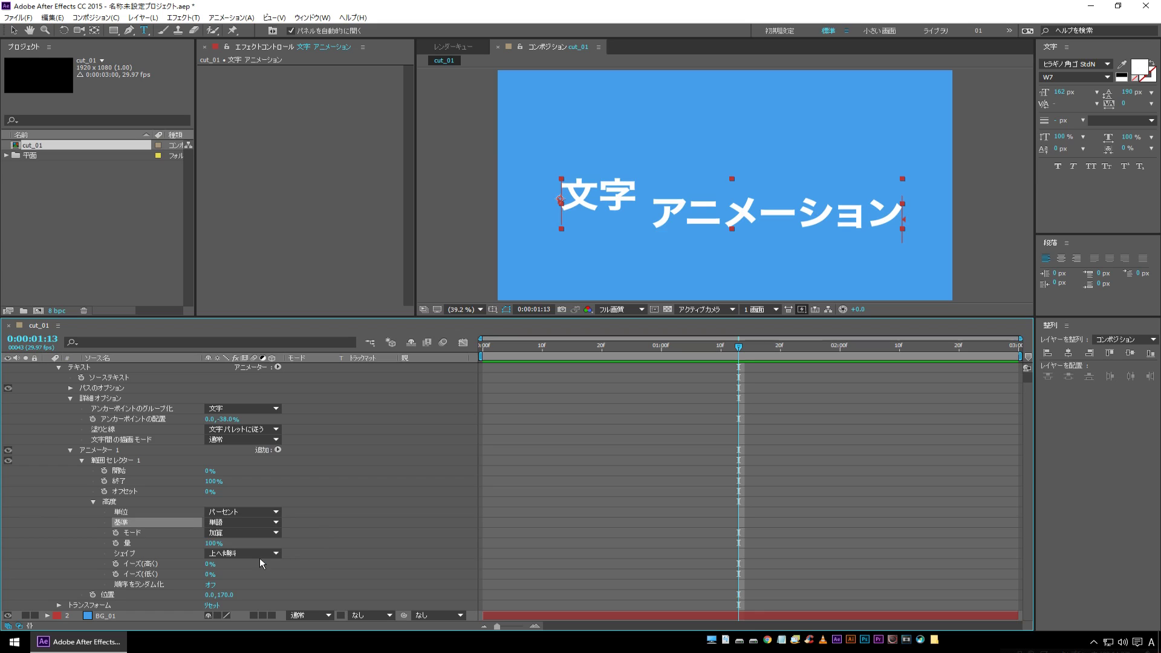
key(Home)
click(103, 502)
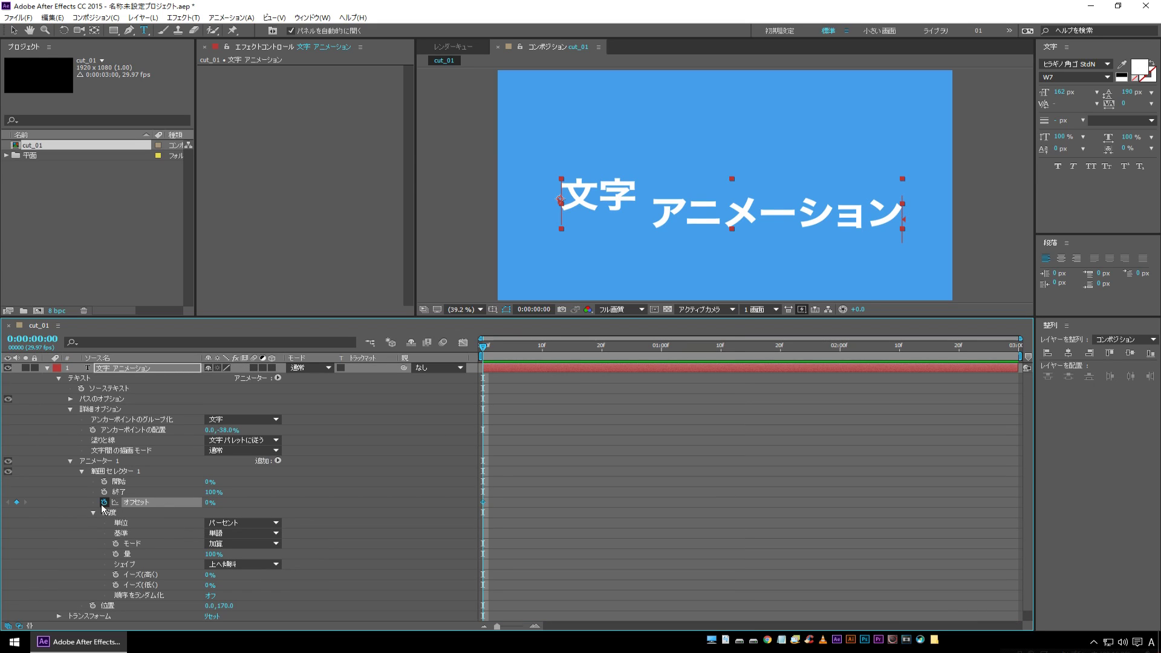
Keyframe the offset at -100% on frame 0 and 100% at one second, then preview.
drag(206, 503, 145, 503)
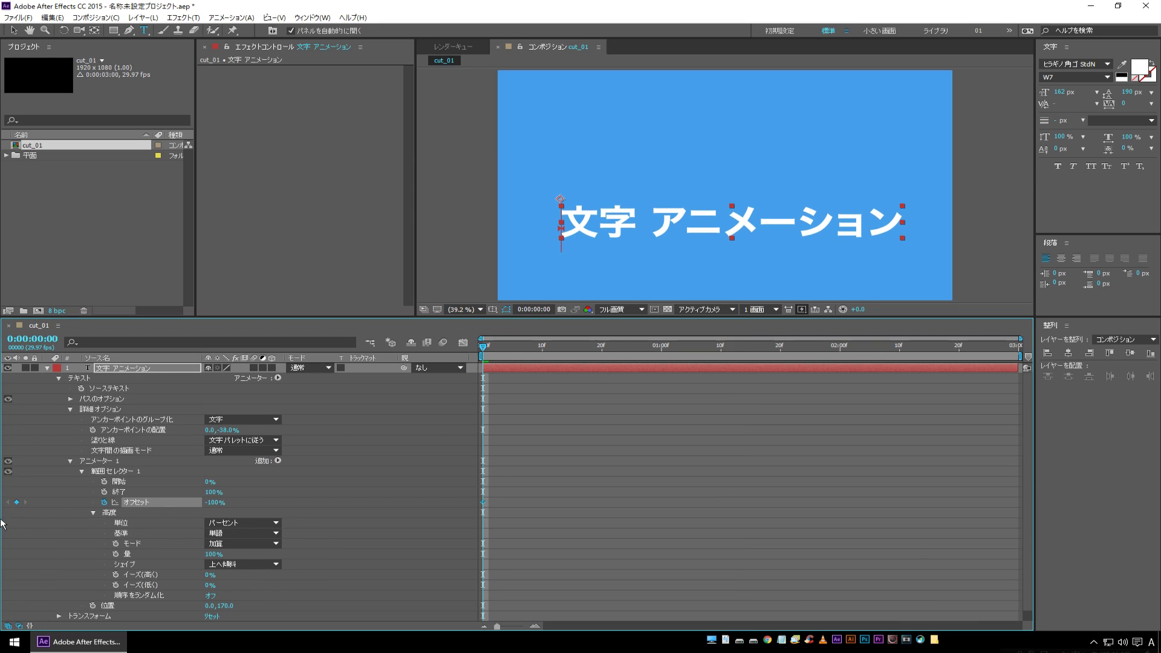
click(660, 351)
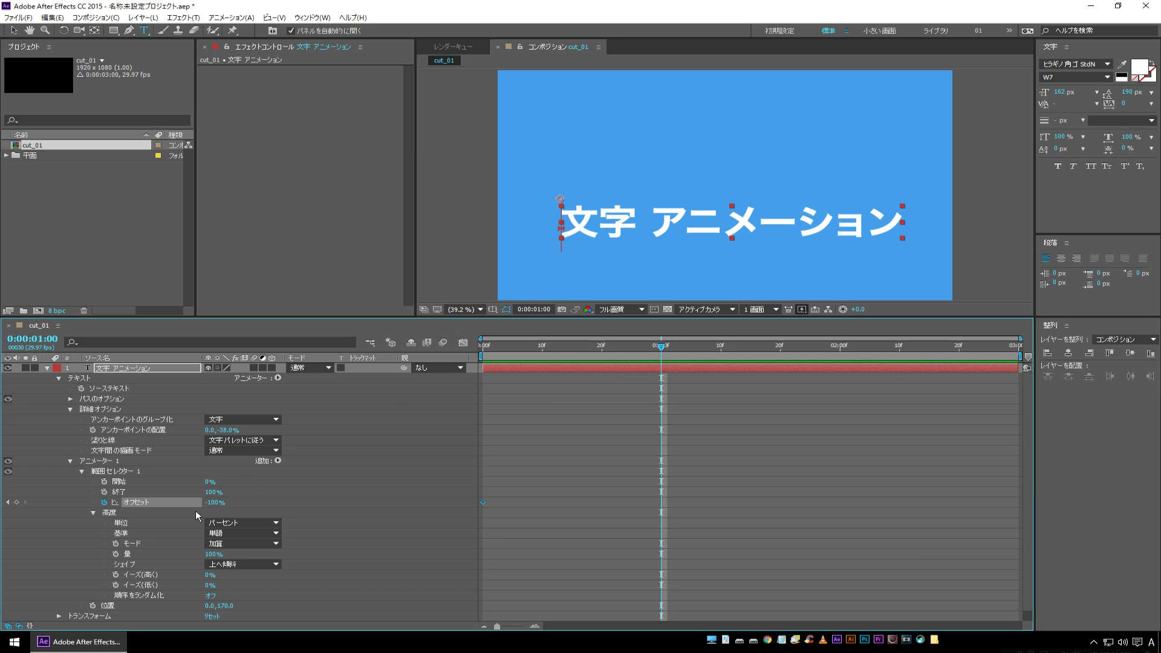
drag(208, 504, 626, 515)
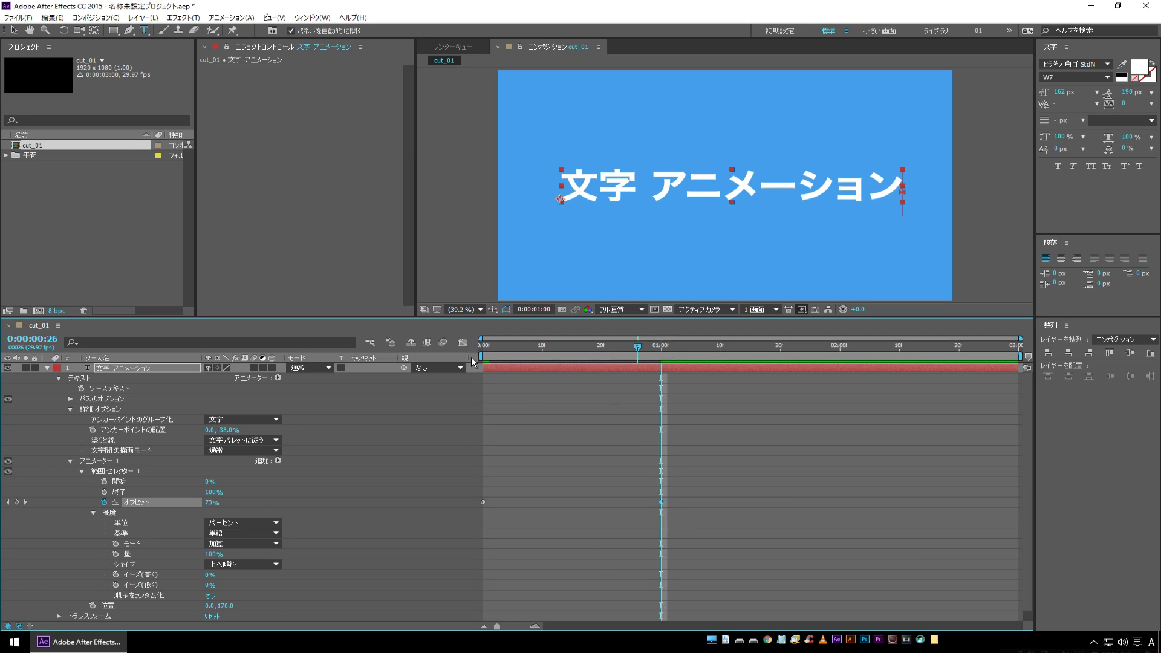
key(Home)
key(space)
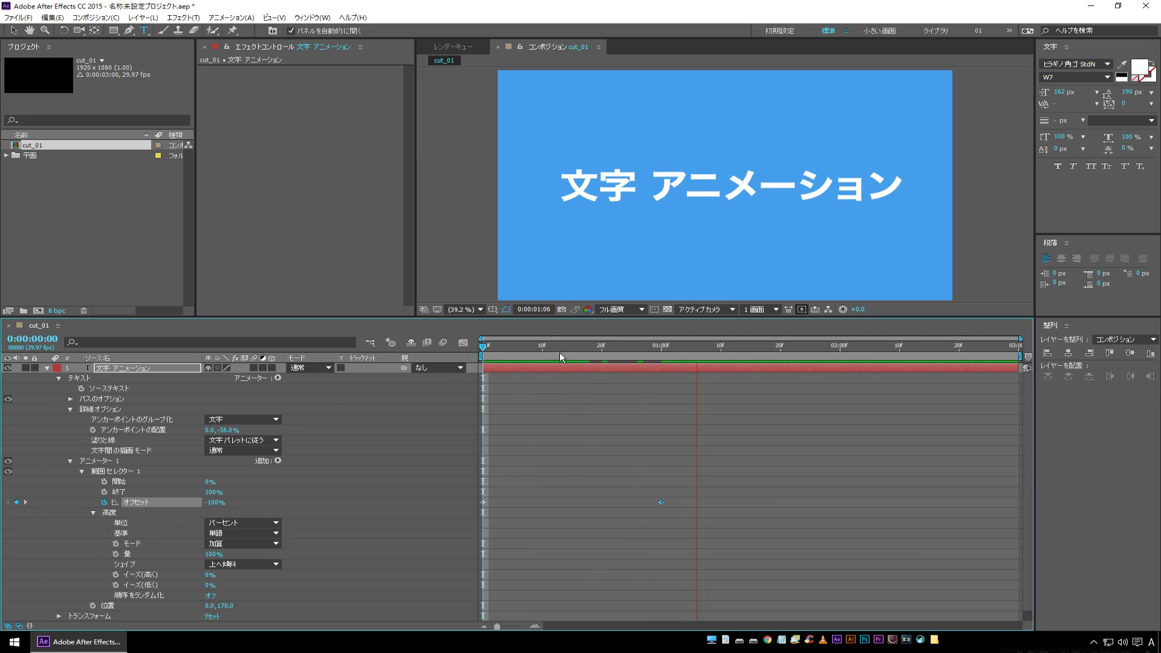
key(space)
Move the ending offset keyframe to 20f, then about 14f, previewing the faster animation.
drag(660, 502, 602, 502)
key(space)
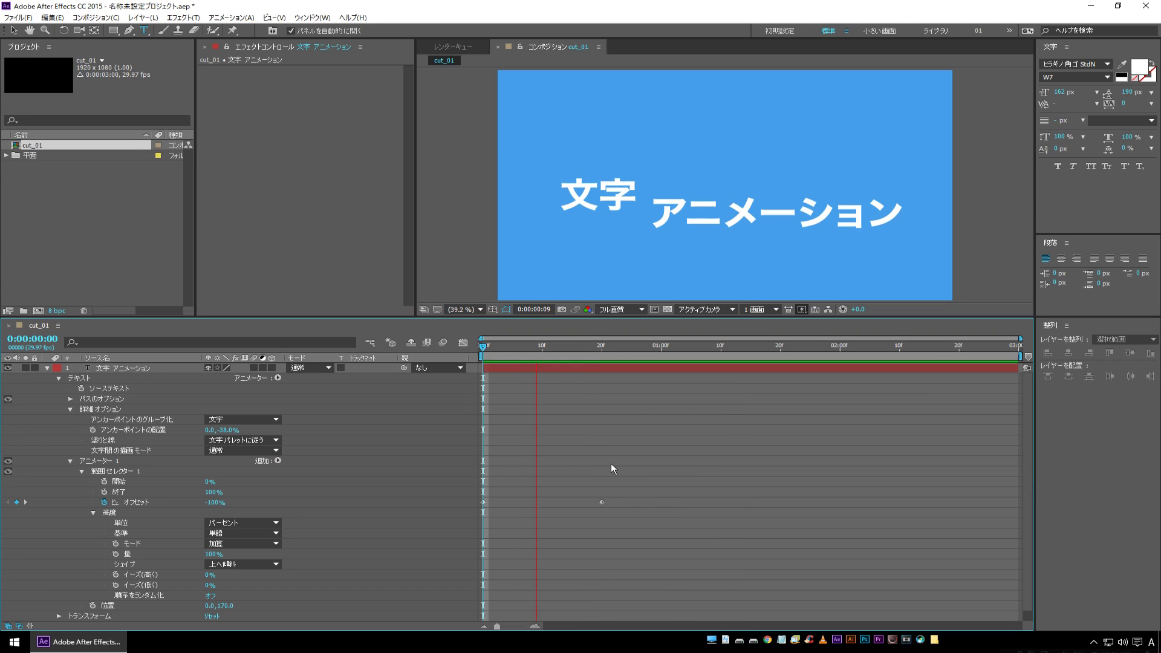
key(space)
drag(601, 502, 566, 502)
key(space)
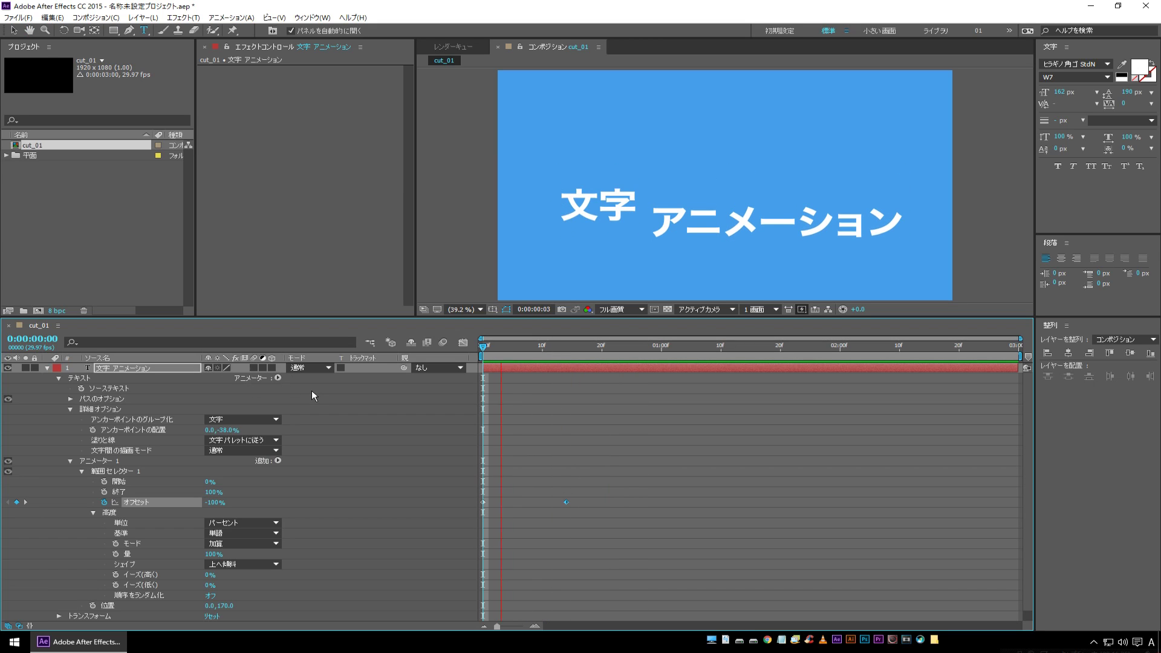
key(space)
key(space)
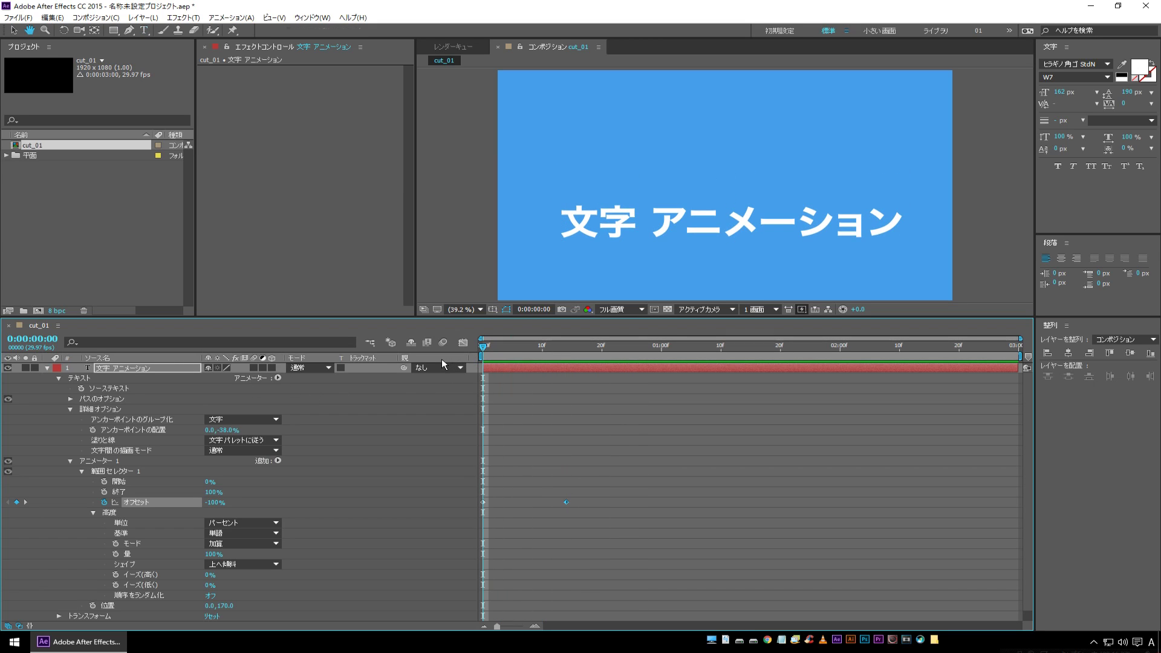
key(space)
key(space)
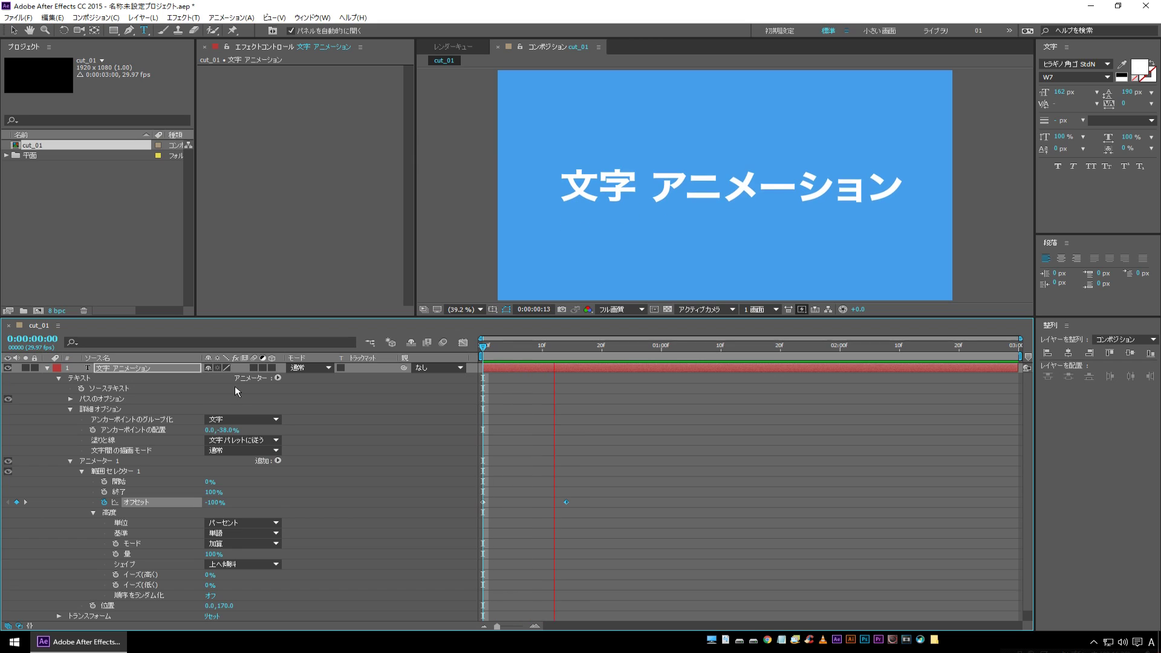
click(573, 372)
Set イーズ(低) to 50%, preview the eased words, and collapse the text layer's properties.
drag(559, 357, 537, 361)
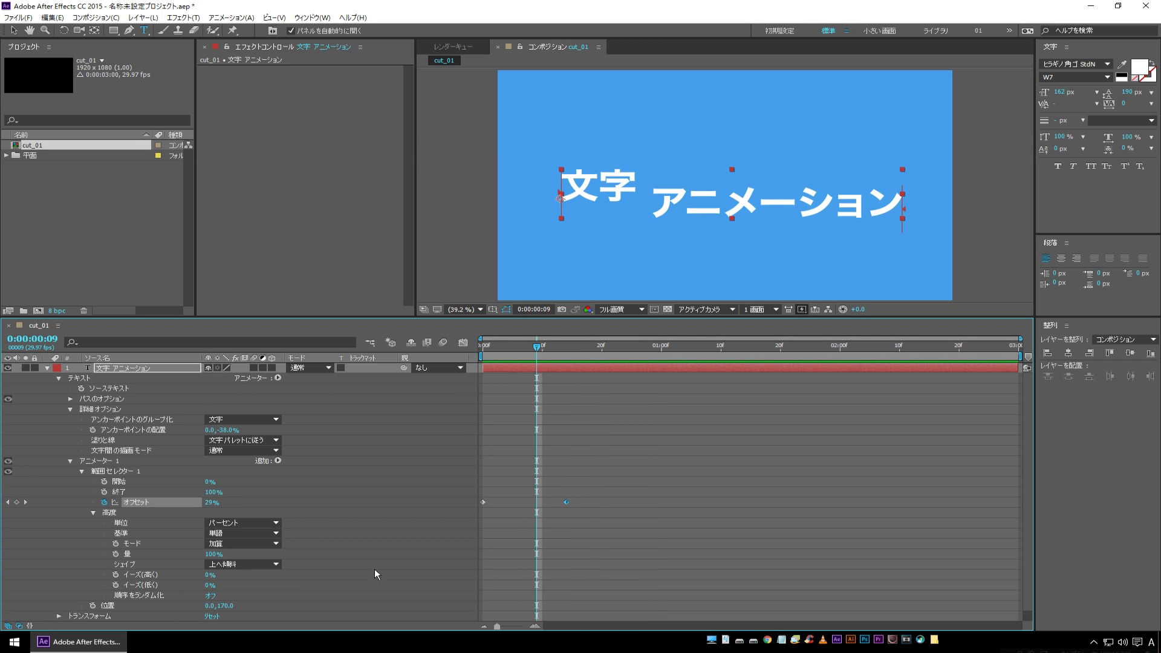
click(215, 585)
text(50)
key(Return)
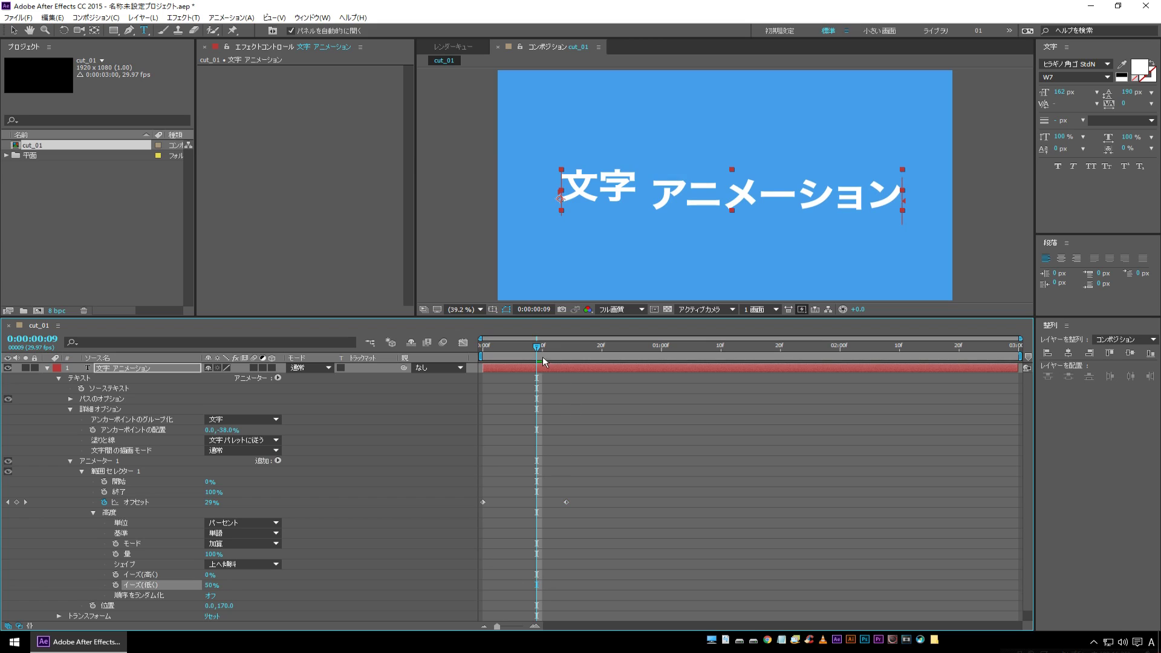
key(space)
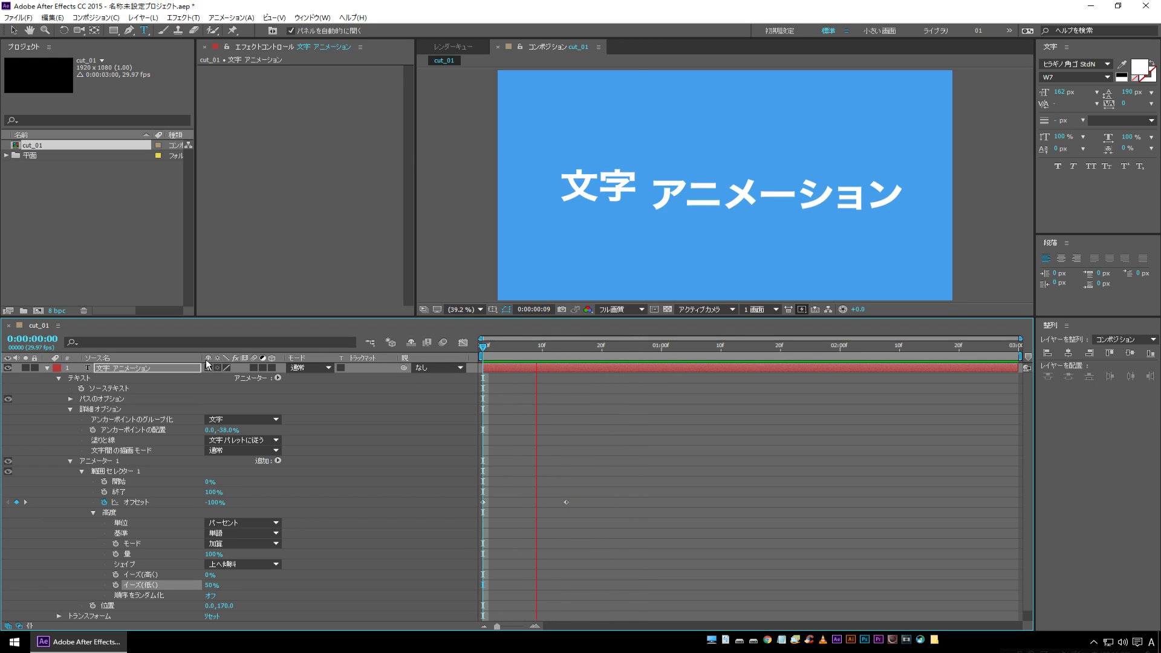
click(125, 369)
click(46, 368)
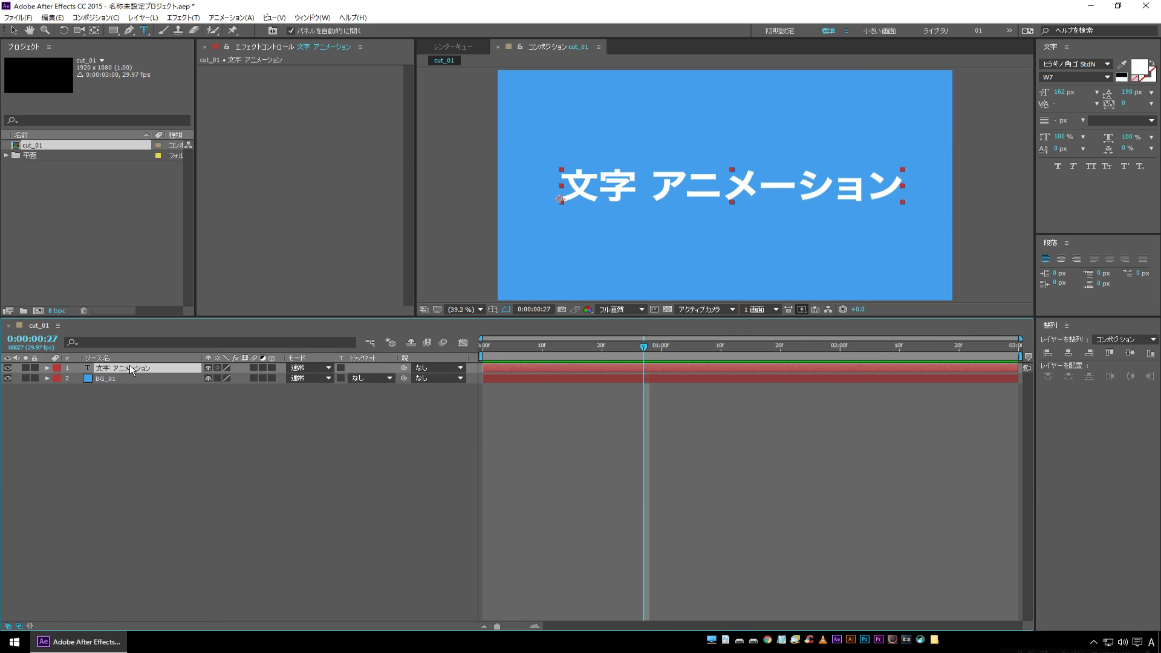
With title/action safe guides shown, drag the title to the upper-left, then hide the guides.
click(493, 309)
click(526, 322)
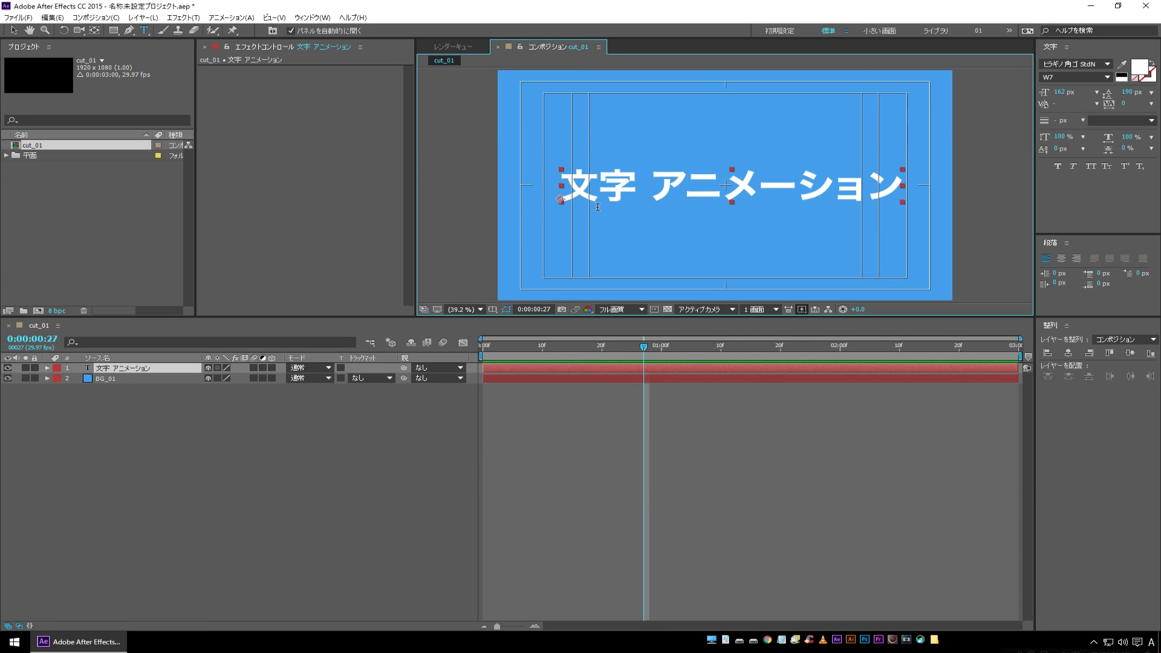
click(13, 30)
drag(601, 189, 564, 130)
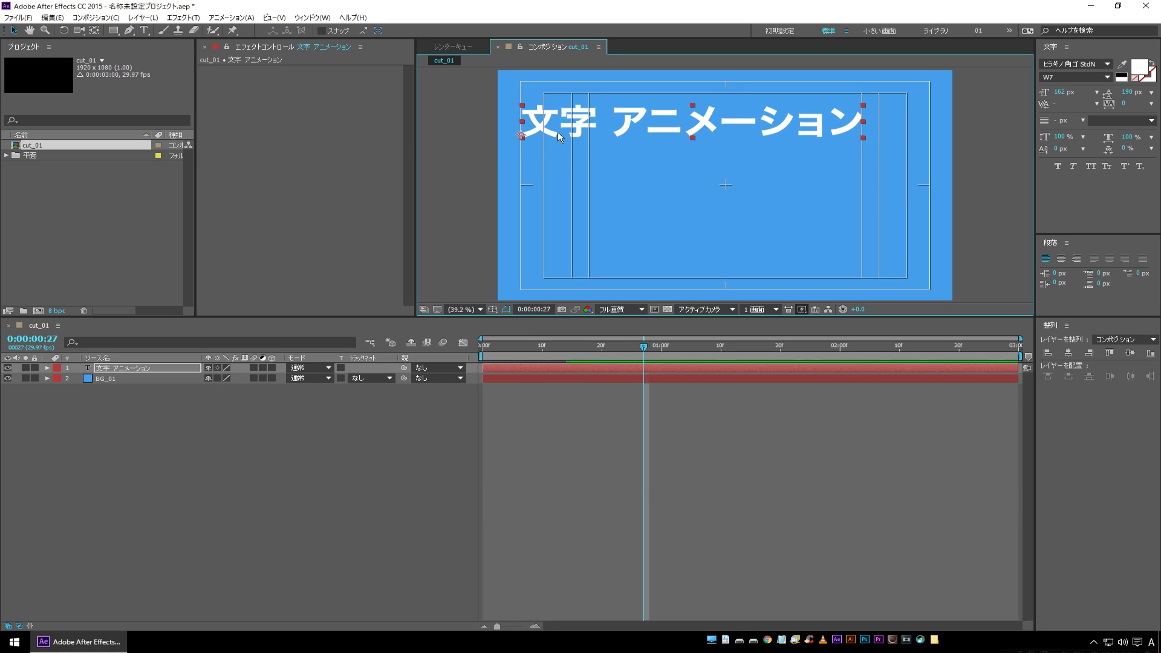
click(496, 311)
click(526, 320)
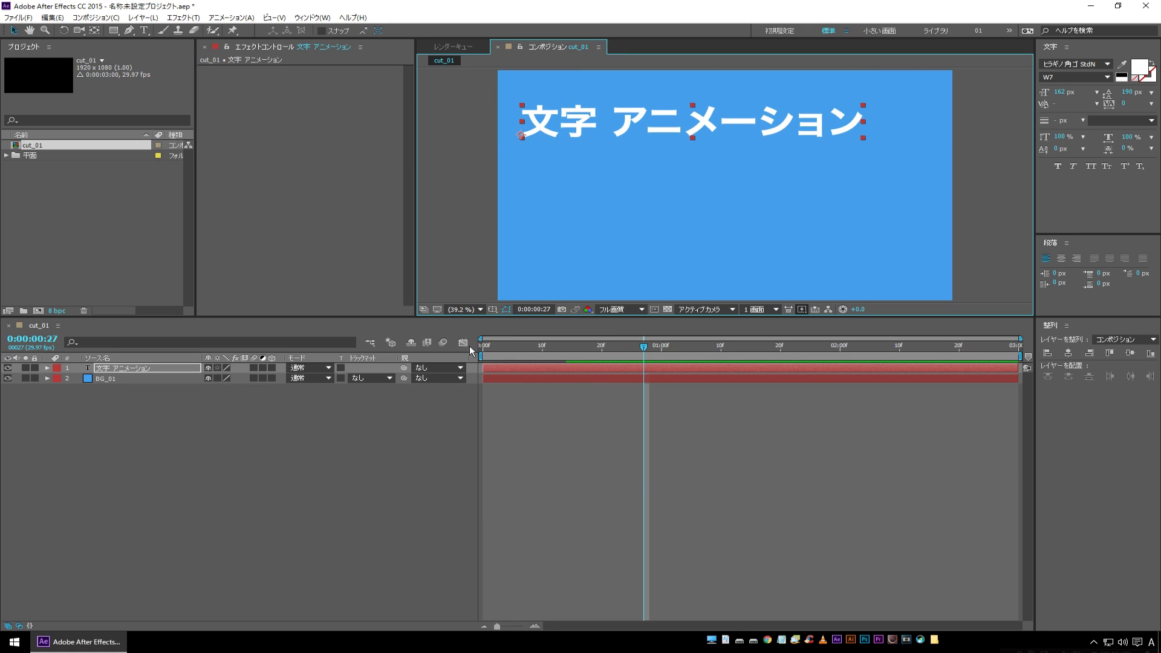
click(187, 480)
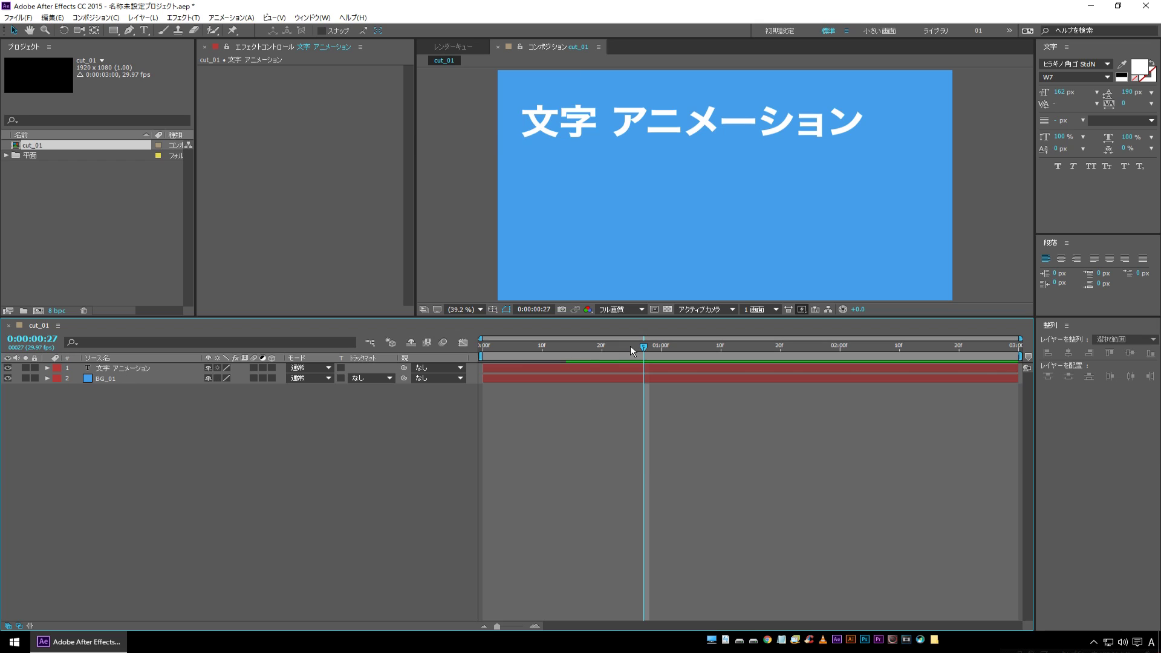
drag(630, 346, 615, 353)
Close the gap between 文字 and アニメーション in the title with -340 kerning.
click(103, 368)
double_click(133, 372)
click(614, 124)
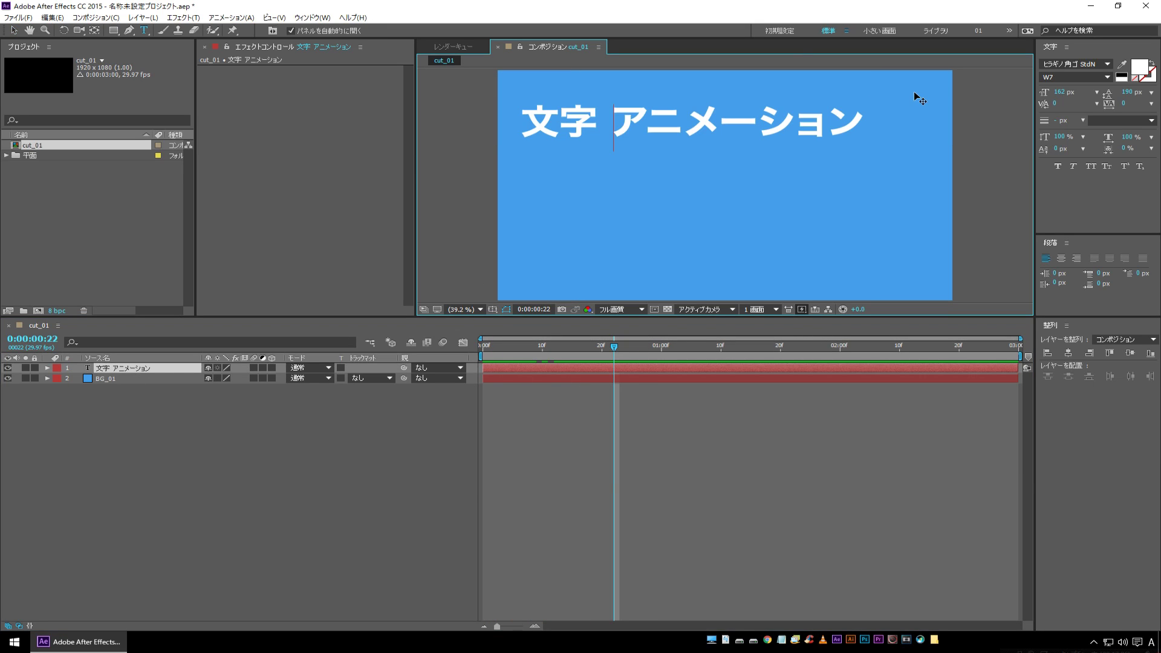
key(alt+Left)
key(alt+Left)
key(alt+Left)
key(alt+Left)
key(alt+Left)
key(alt+Left)
key(alt+Left)
key(alt+Left)
key(alt+Left)
key(alt+Left)
key(alt+Left)
key(alt+Left)
key(alt+Left)
key(alt+Left)
key(alt+Left)
key(alt+Left)
key(alt+Left)
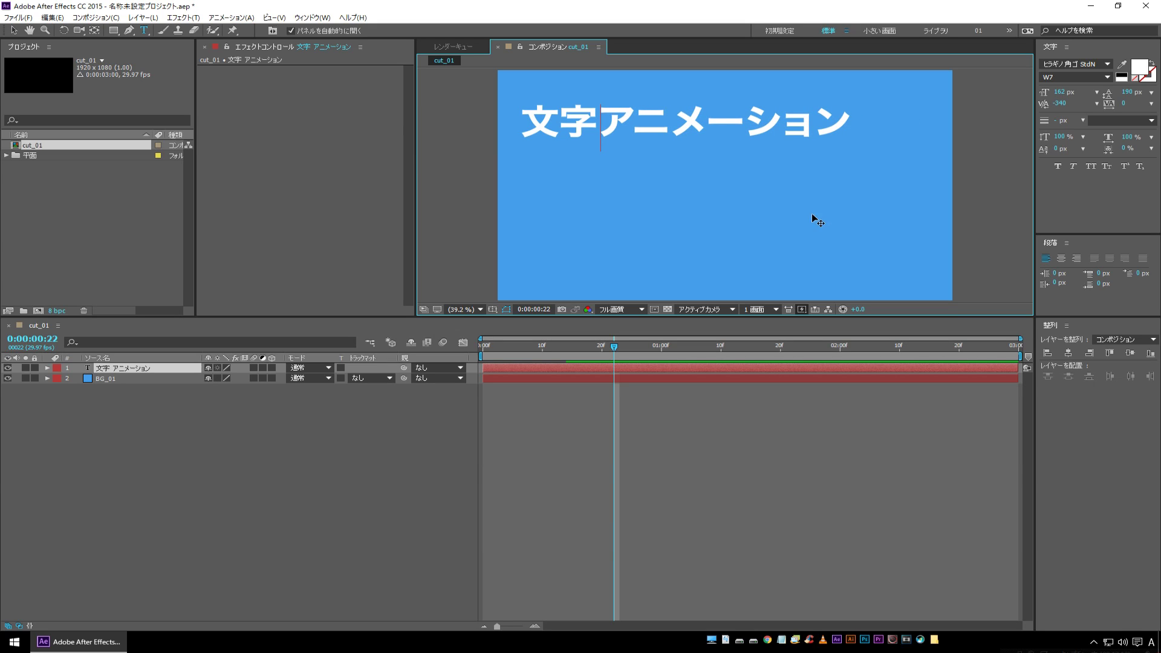
Exit text editing and preview the title animation from frame 0.
click(319, 389)
key(space)
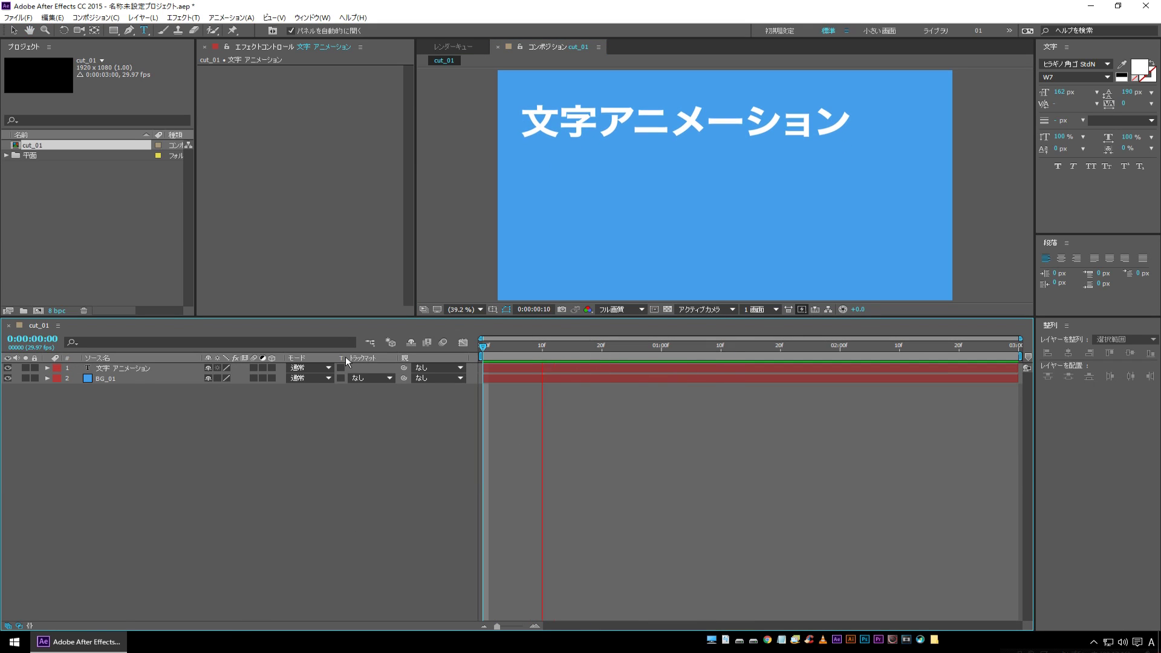
key(space)
Create a full-frame black (000000) solid named matte_01 on top of the title.
right_click(120, 401)
mouse_move(144, 420)
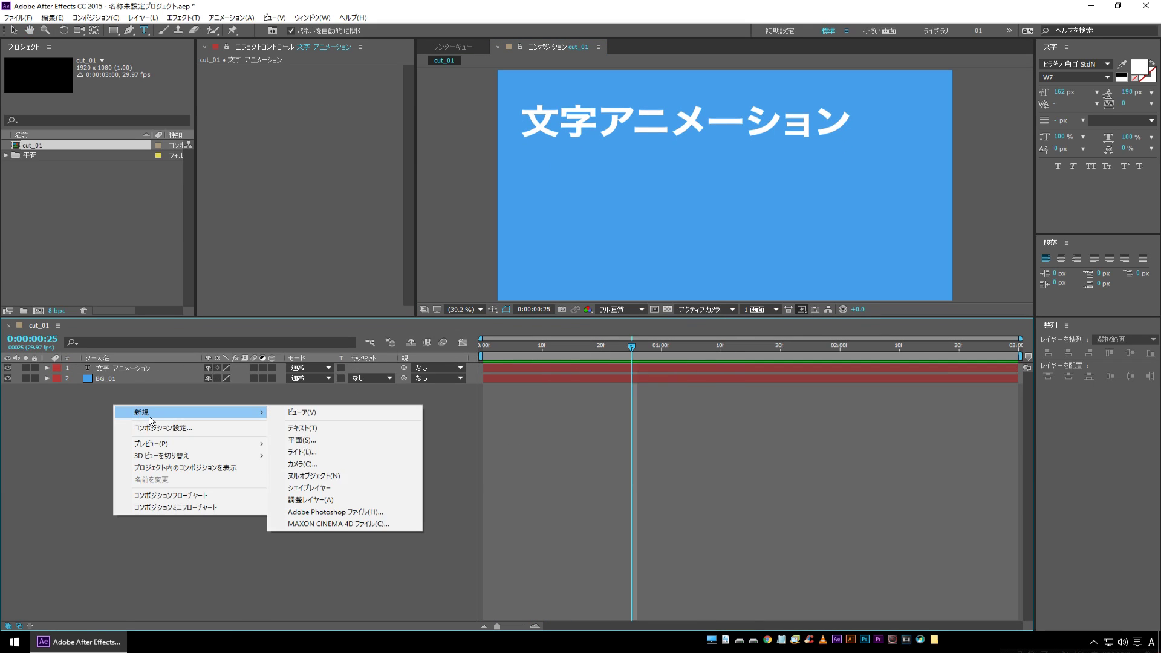
click(364, 447)
text(matte_01)
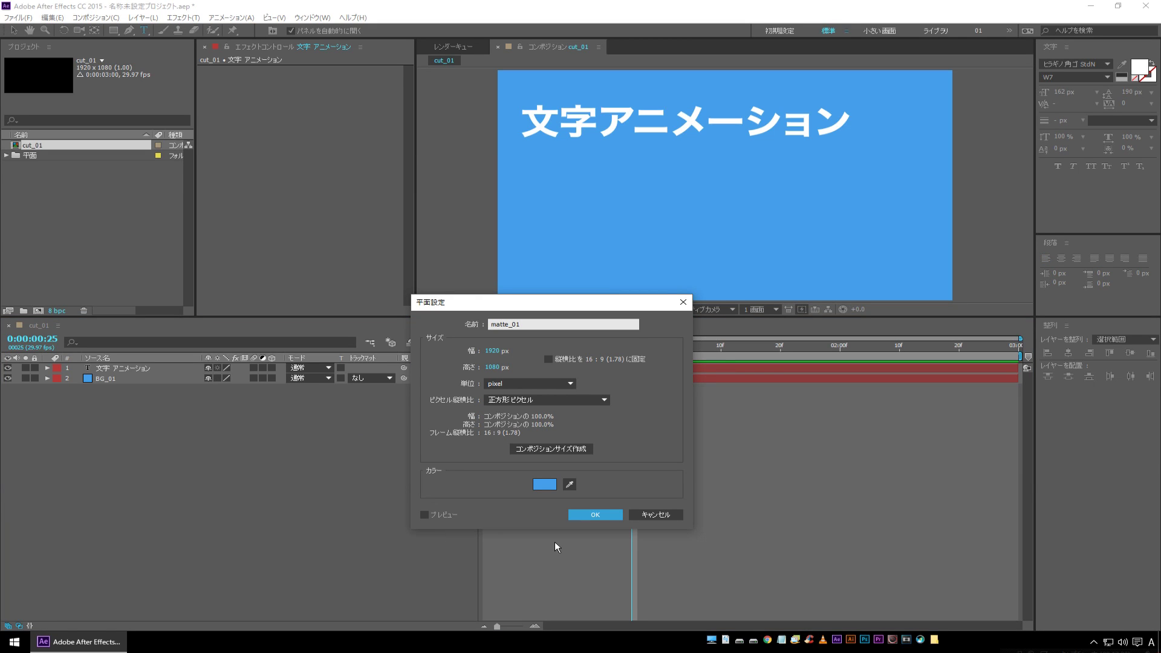
click(545, 485)
drag(305, 388, 177, 441)
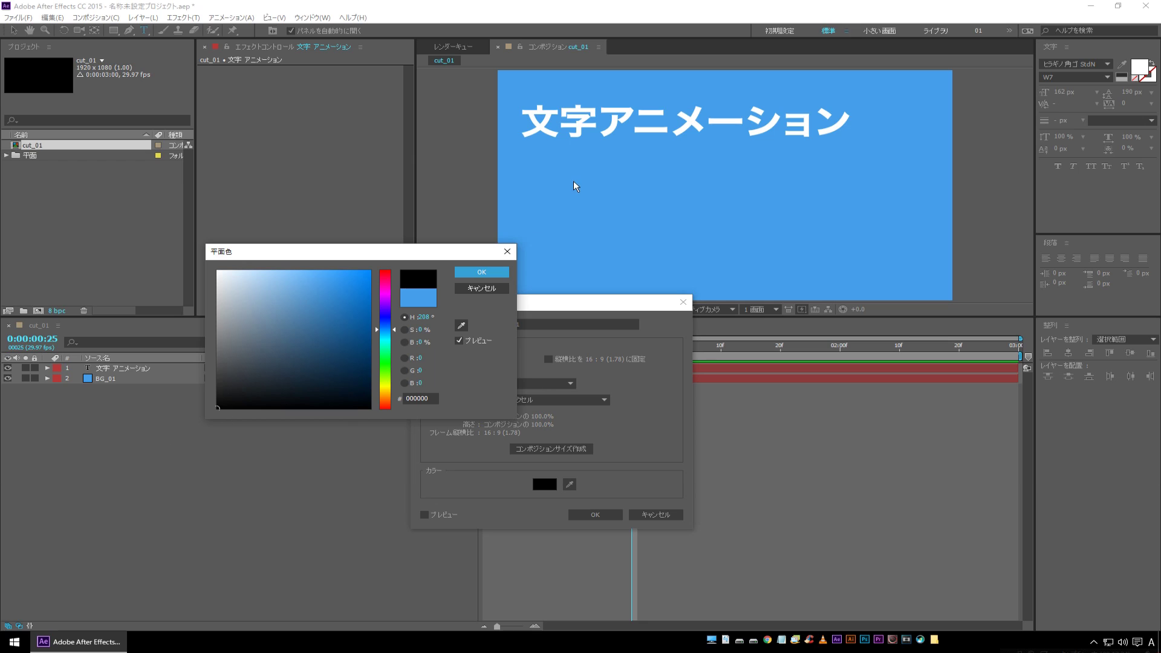
click(472, 274)
click(588, 516)
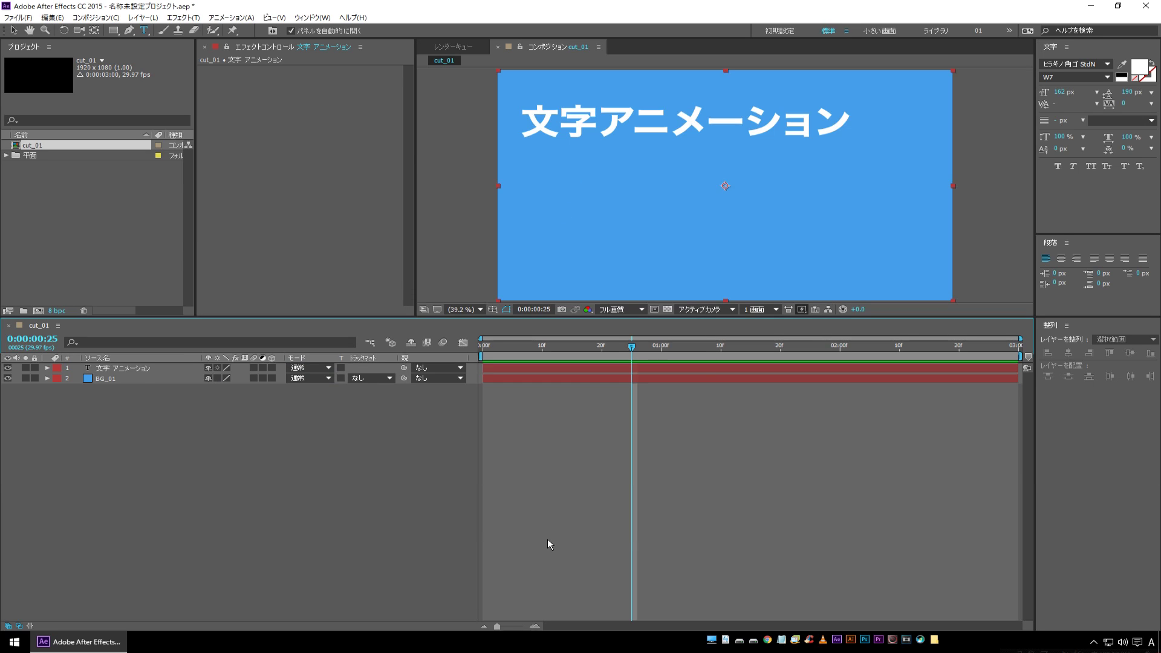
click(14, 34)
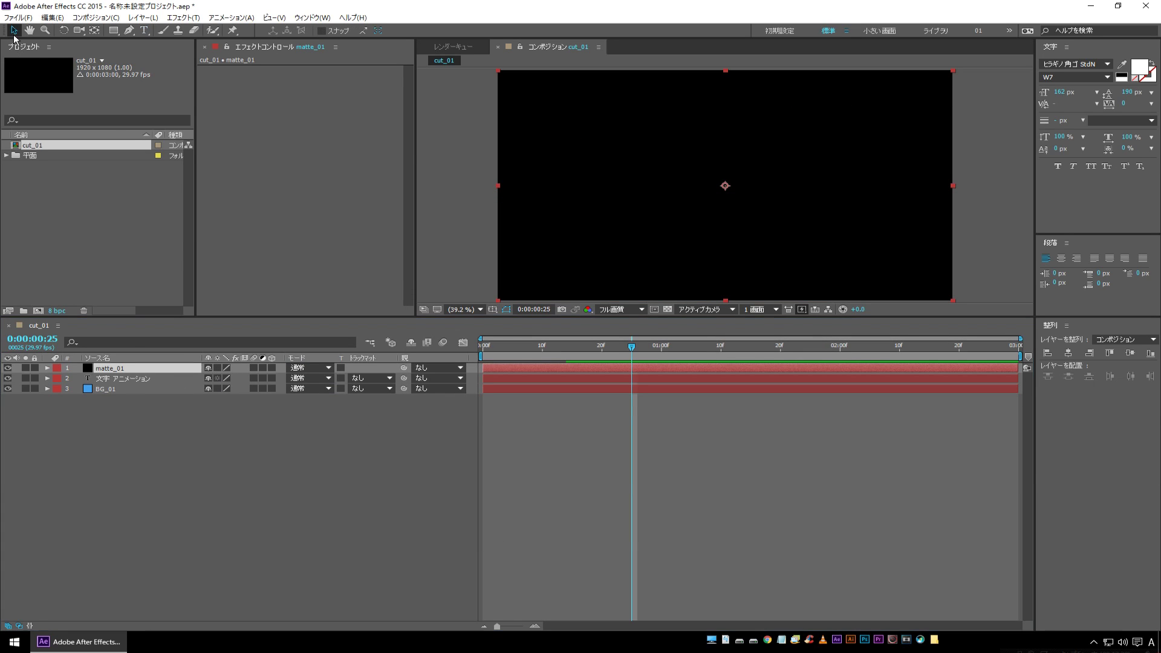
Drag matte_01 down so its top edge meets the title's bottom, then scrub and play to check.
drag(611, 136, 547, 176)
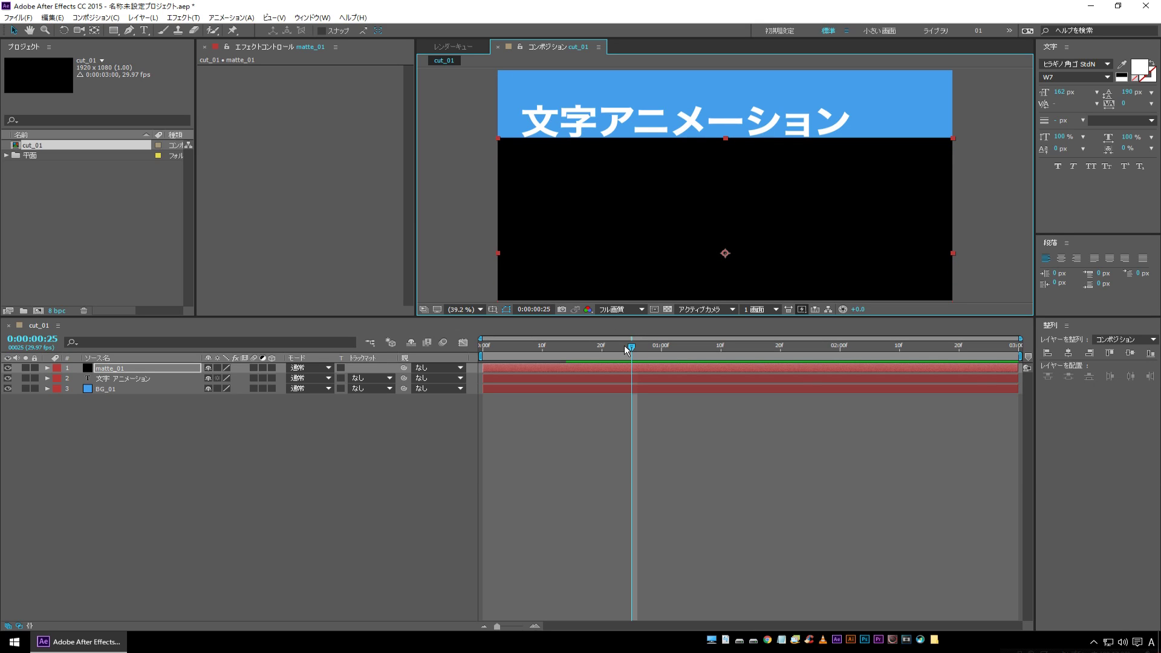
drag(627, 349, 542, 348)
key(space)
key(space)
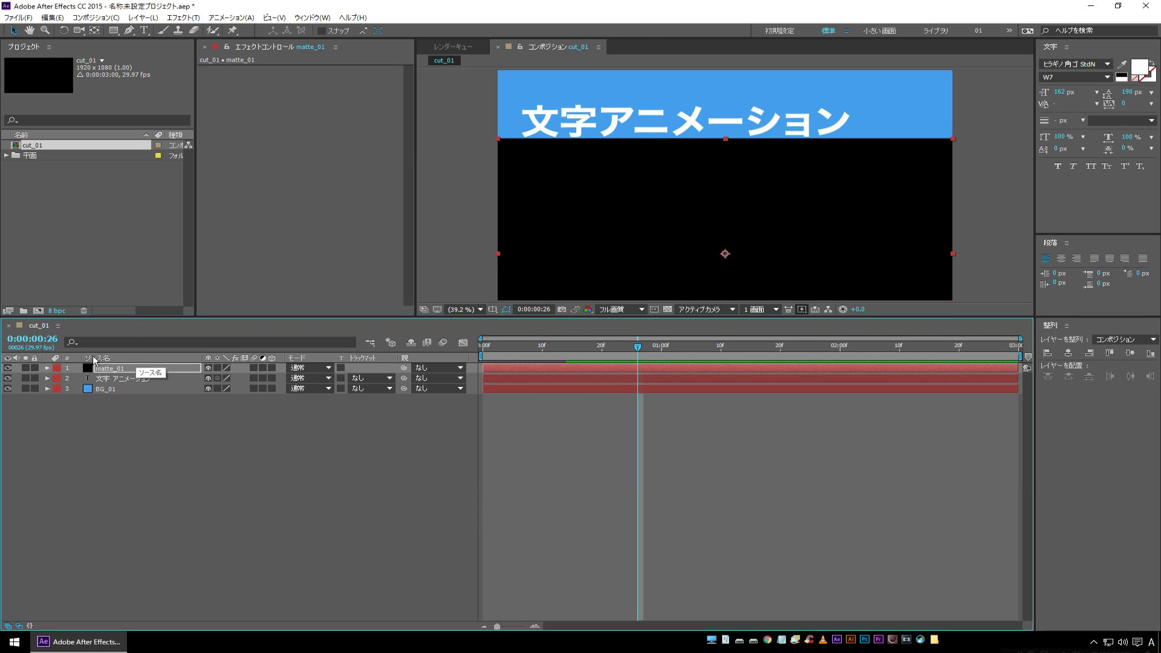
Set the 文字 アニメーション layer's Track Matte to Alpha Inverted Matte using matte_01.
click(78, 378)
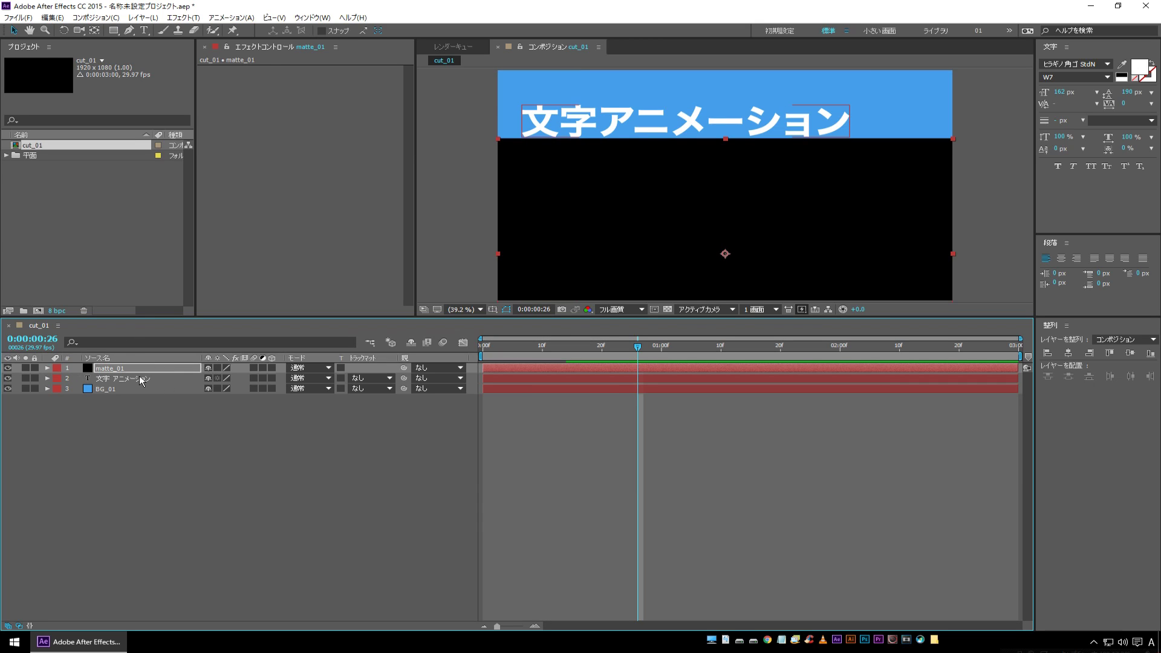
click(364, 379)
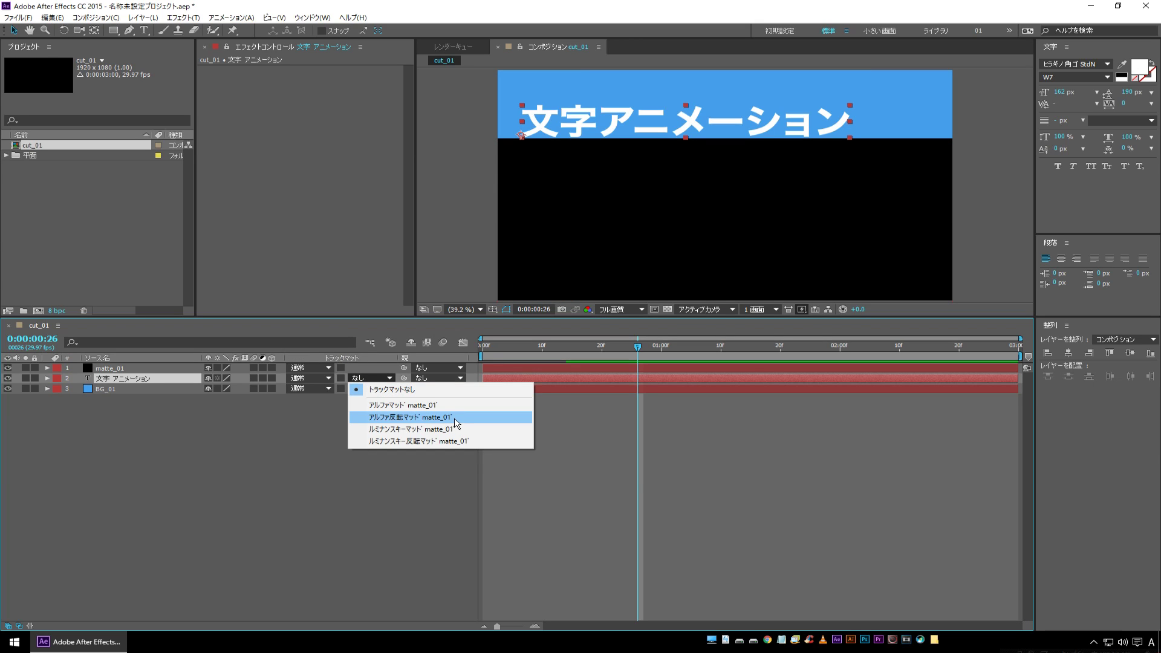
click(455, 423)
click(582, 416)
Scrub to the start and preview the title rising from behind the matte edge.
drag(622, 350, 524, 349)
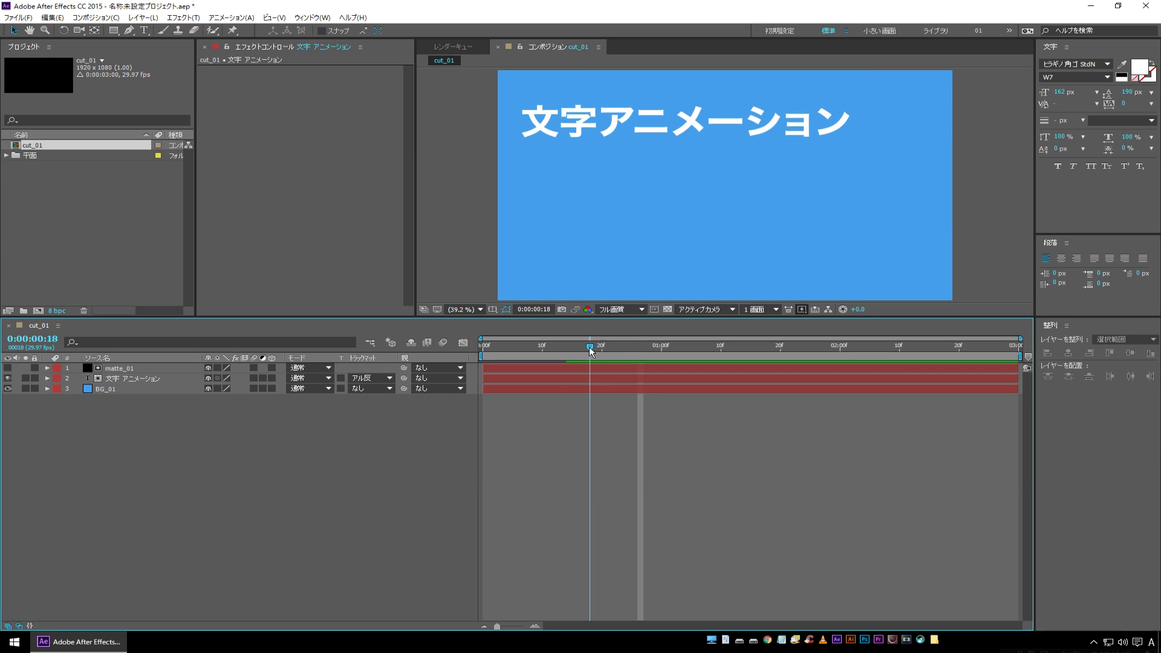
drag(524, 349, 482, 349)
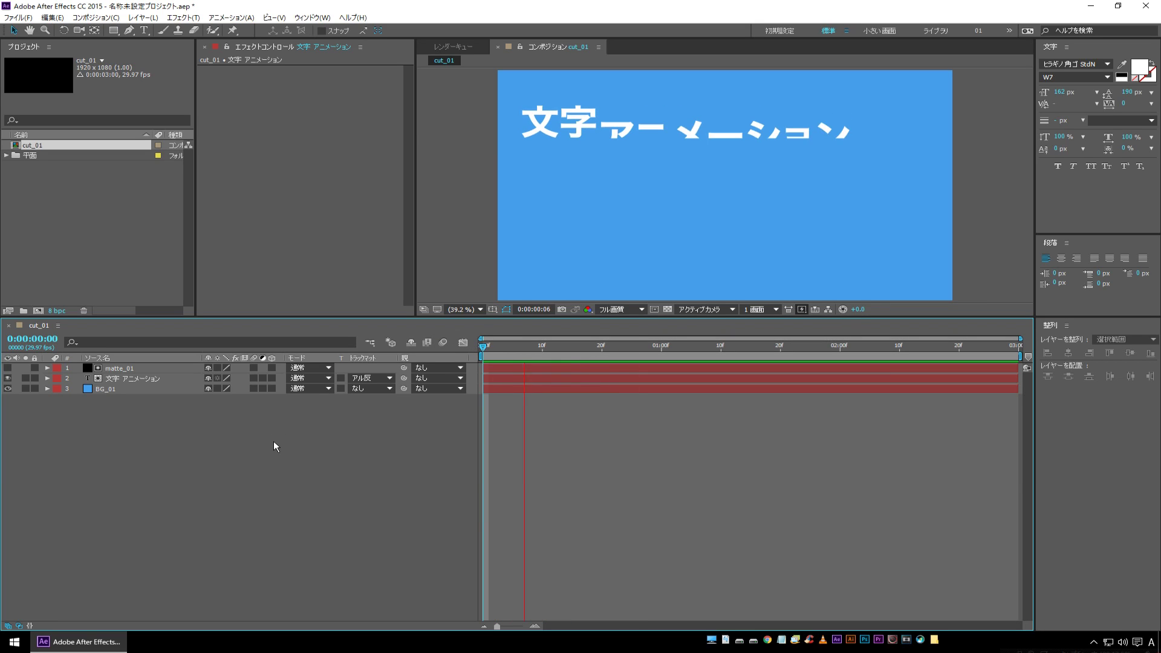
key(space)
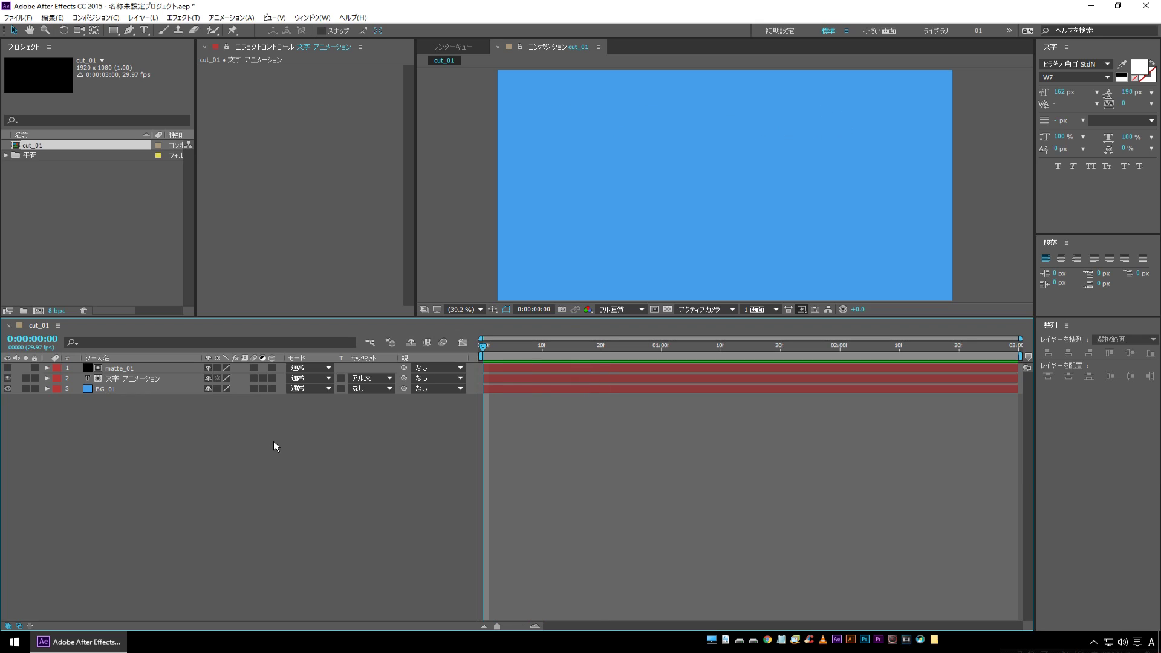
key(space)
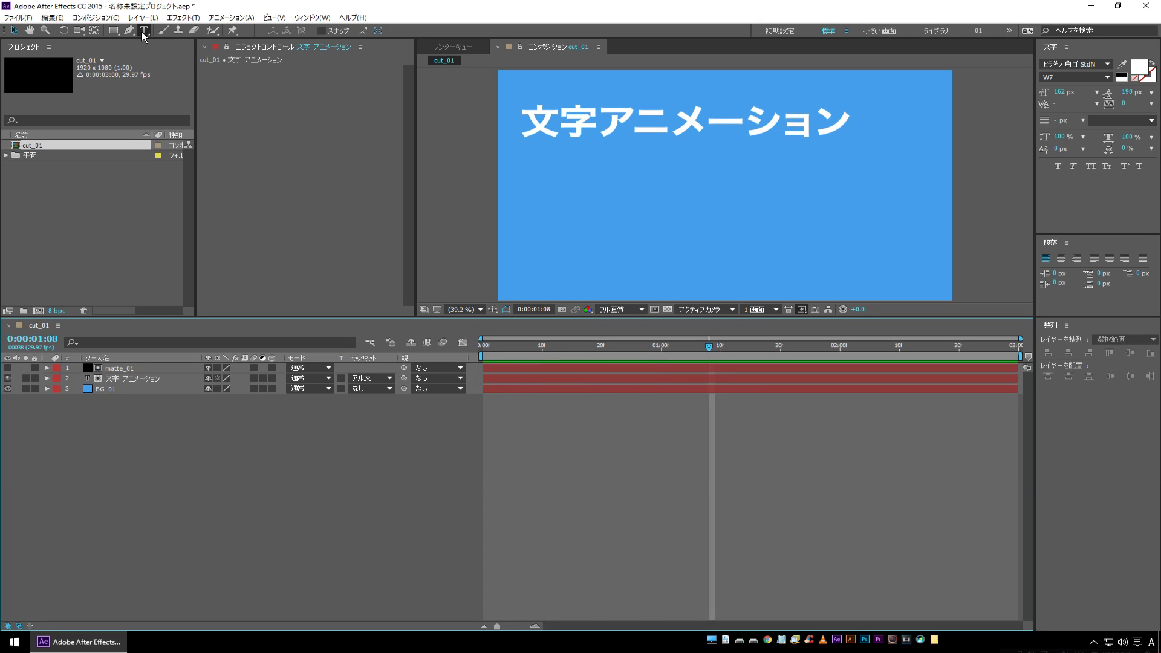
click(145, 30)
Type the subtitle 自分で作ってみませんか as a new text layer under the title.
click(536, 179)
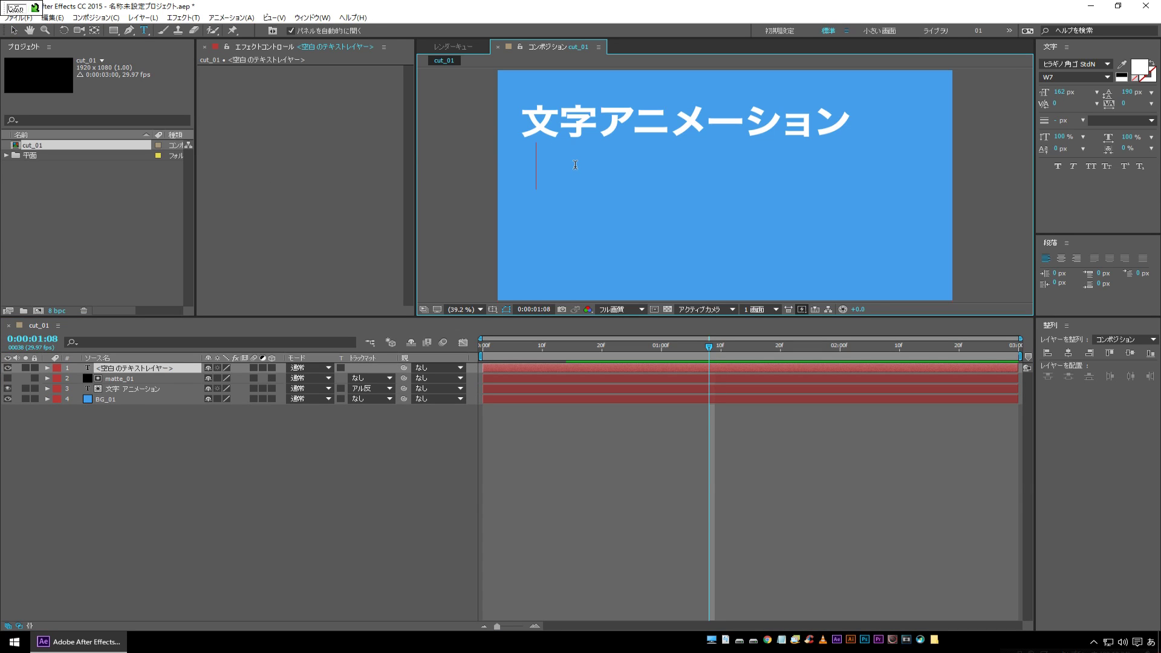
text(自分で)
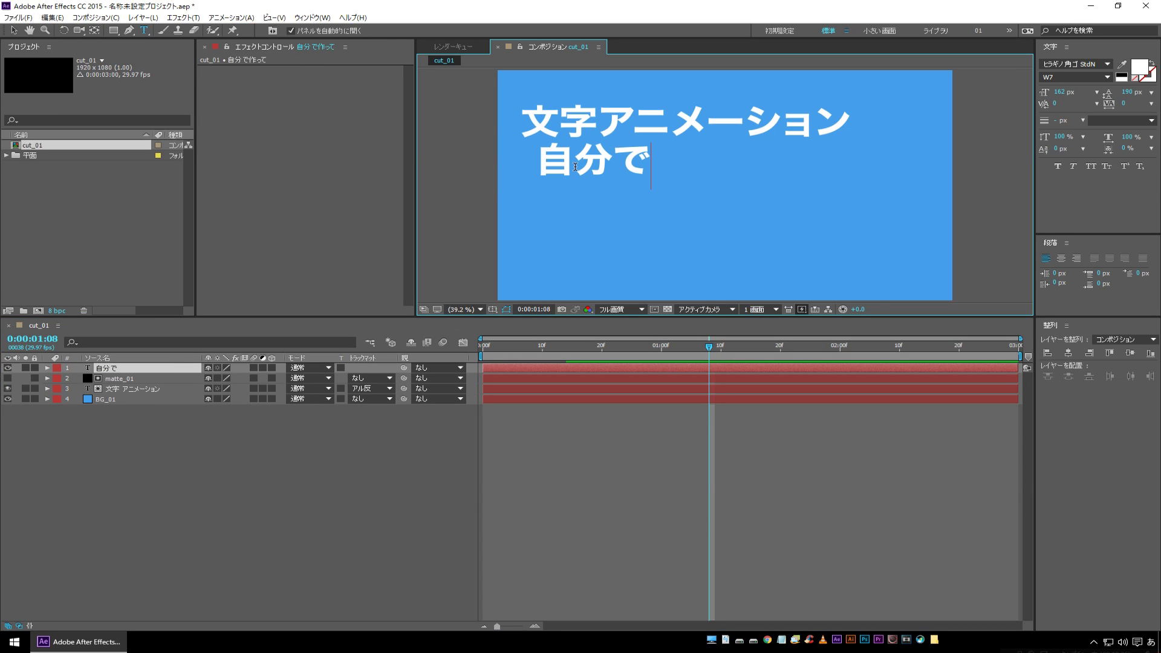
text(作ってみませんか？)
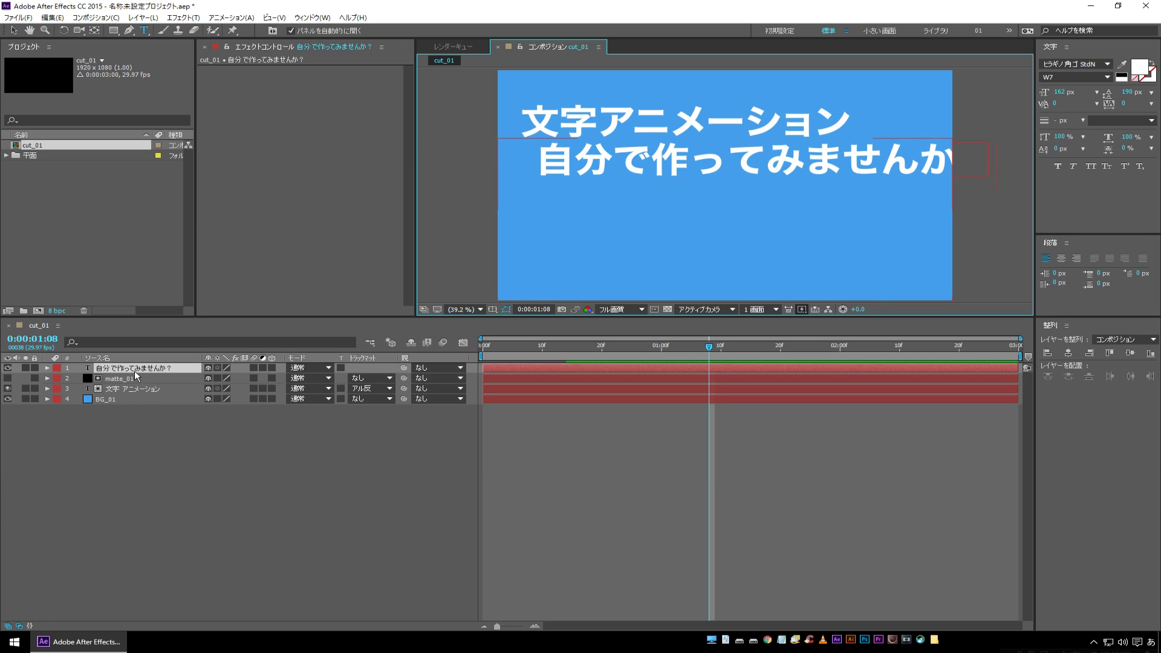
click(135, 372)
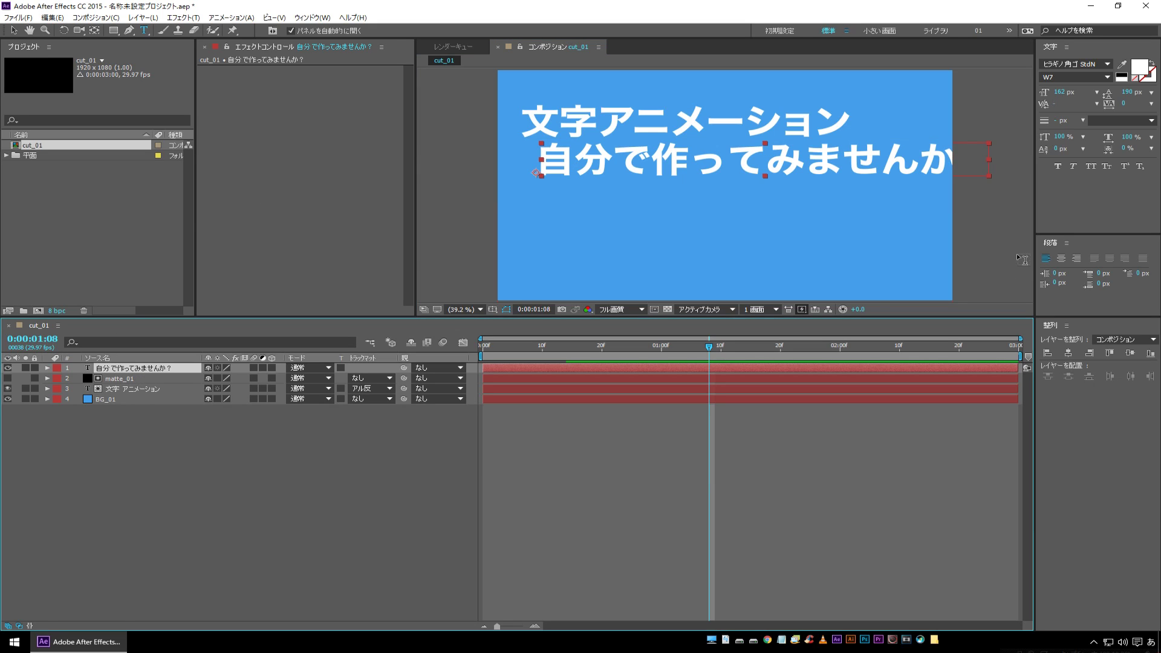
Make the subtitle about 97 px with W2 weight and position it just below the title.
drag(1065, 93, 1026, 95)
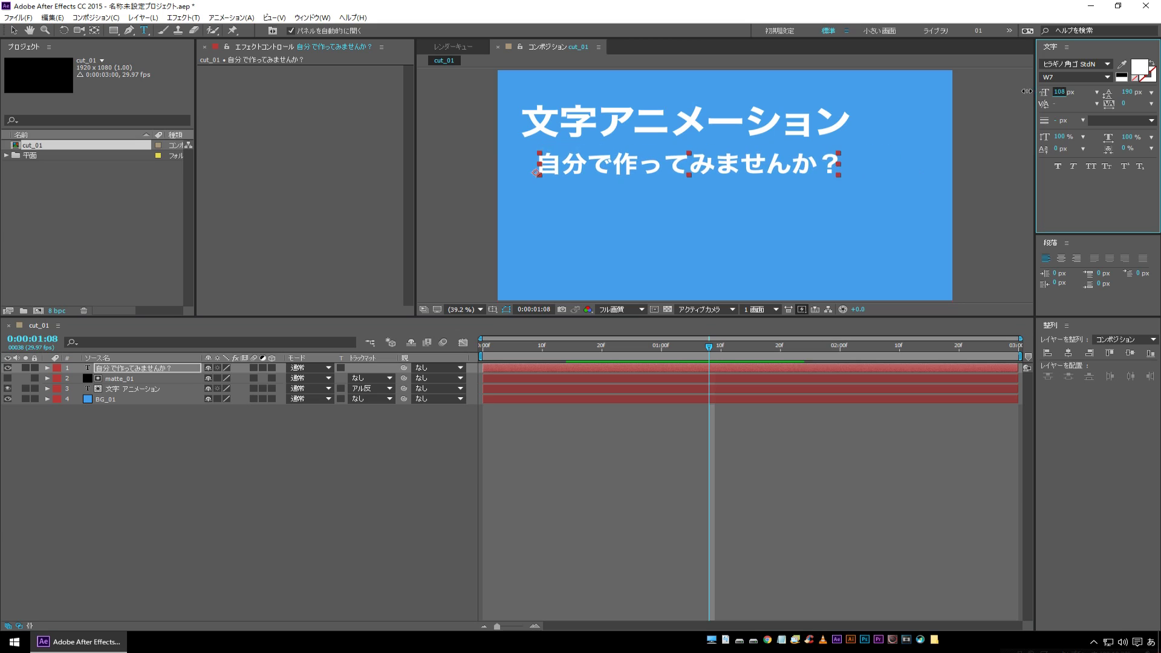
click(1105, 78)
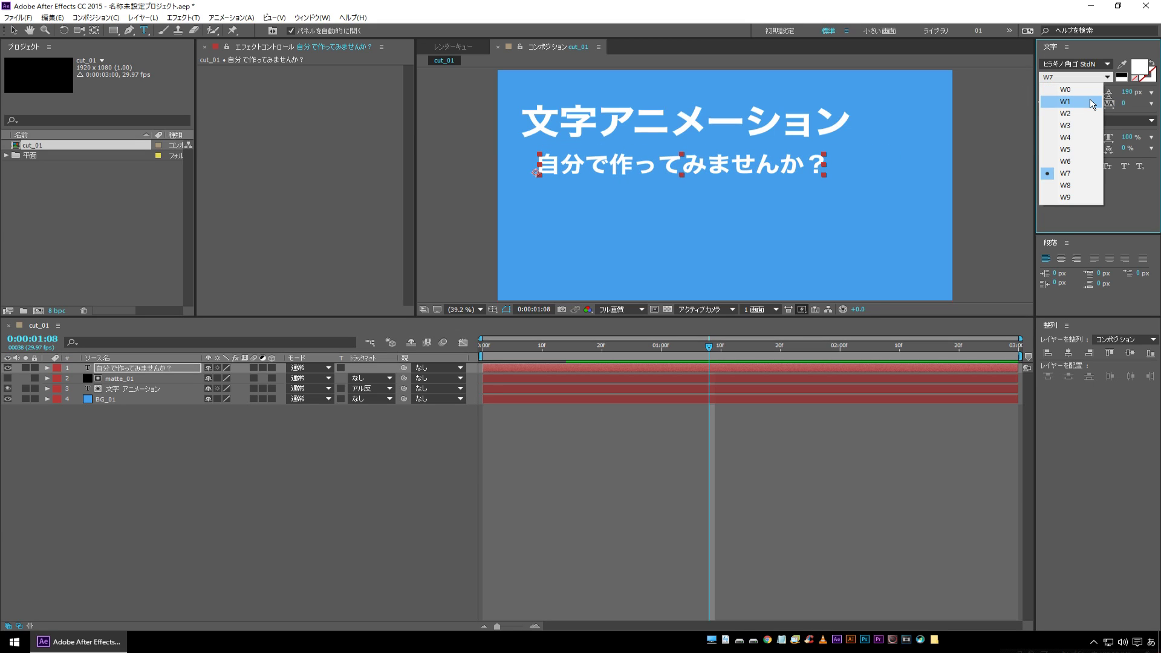
click(1081, 114)
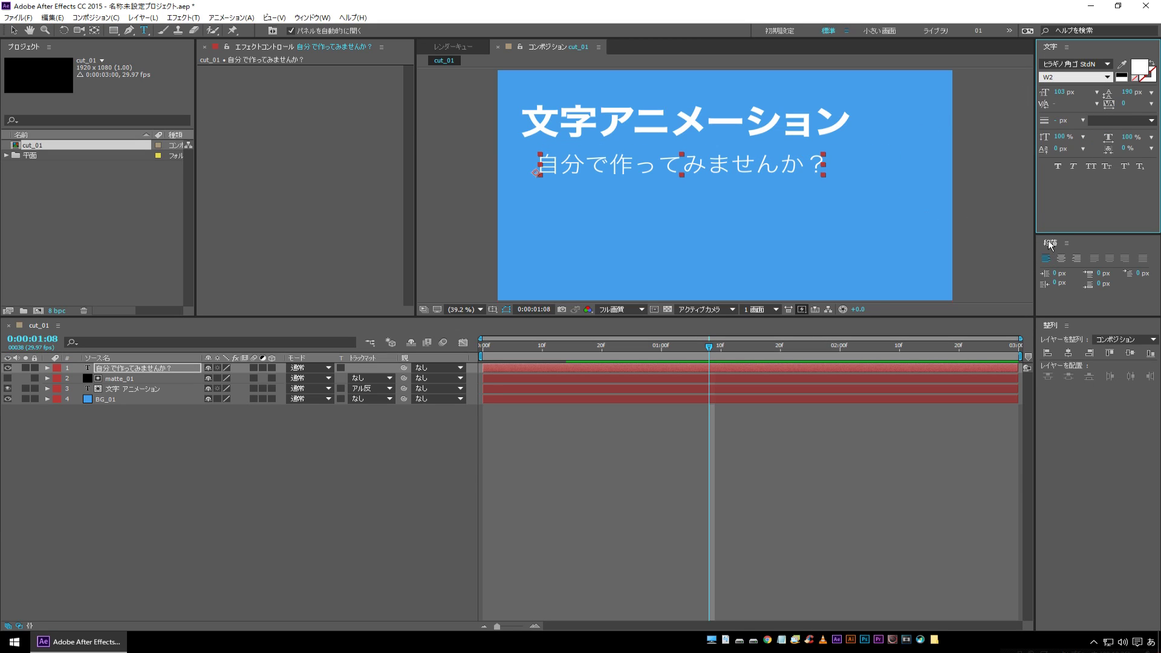
click(14, 31)
drag(650, 171, 632, 161)
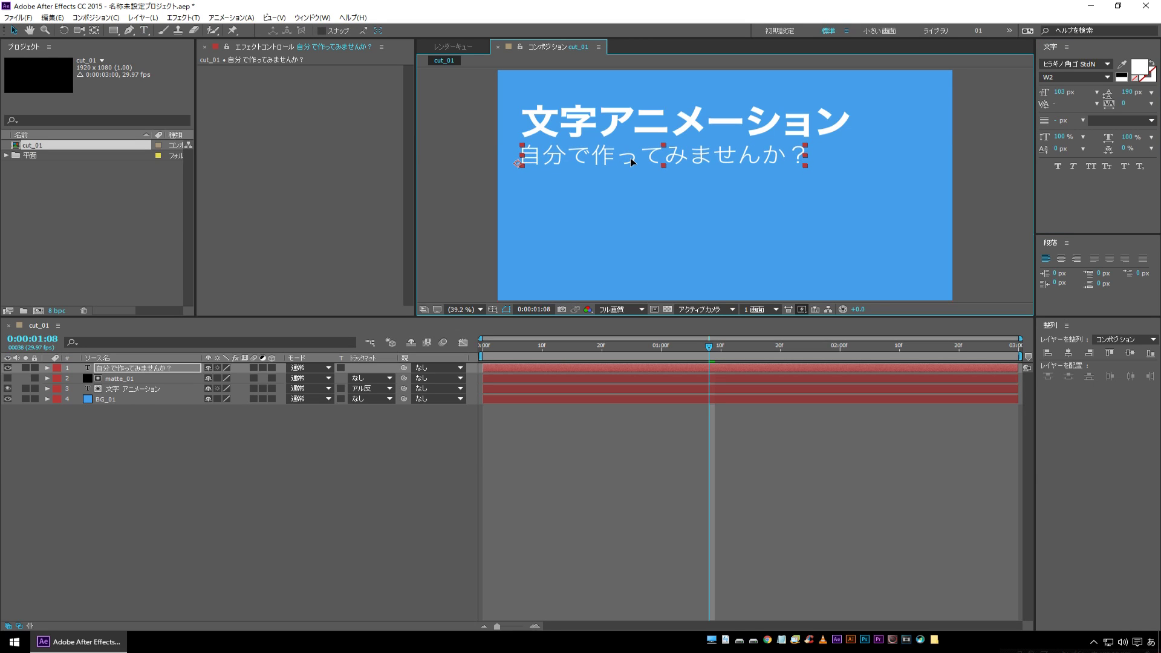
drag(631, 157, 632, 161)
drag(1059, 94, 1058, 95)
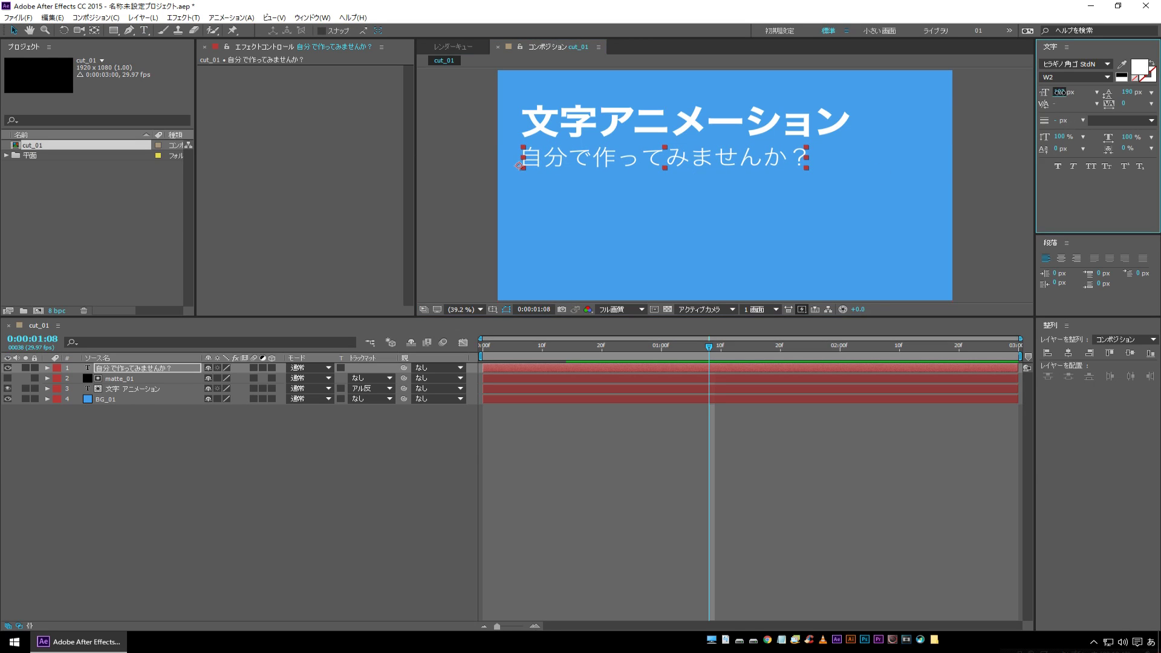
Move the subtitle layer below 文字 アニメーション in the layer stack.
click(135, 368)
key(Return)
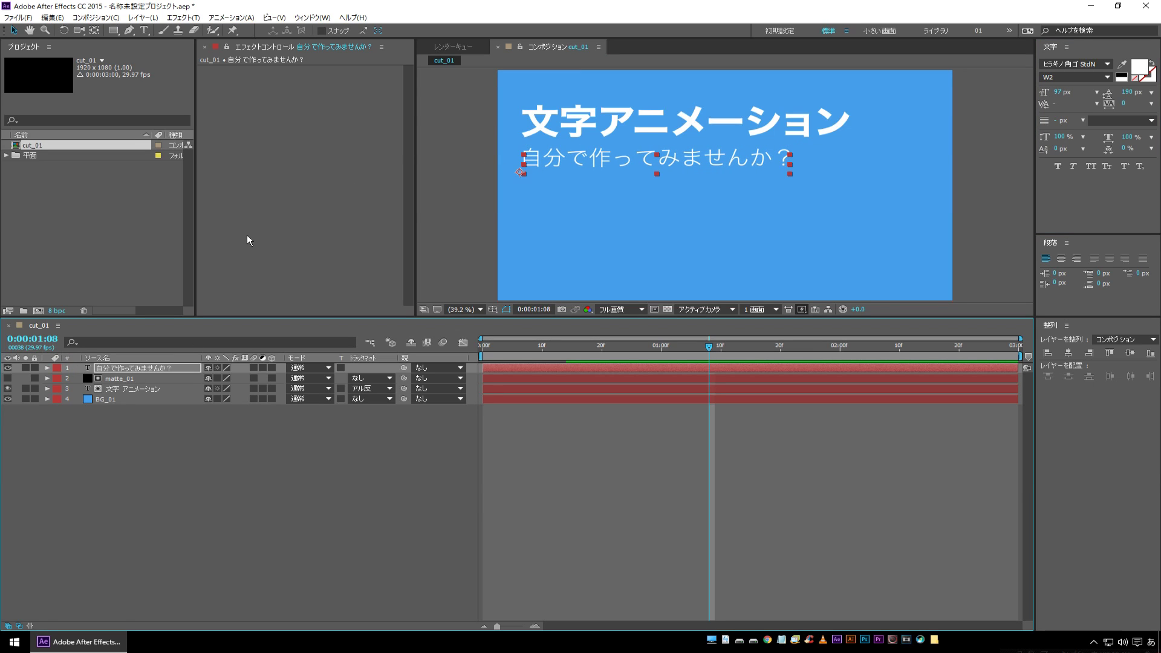
drag(138, 369, 145, 392)
click(115, 367)
shift+click(115, 378)
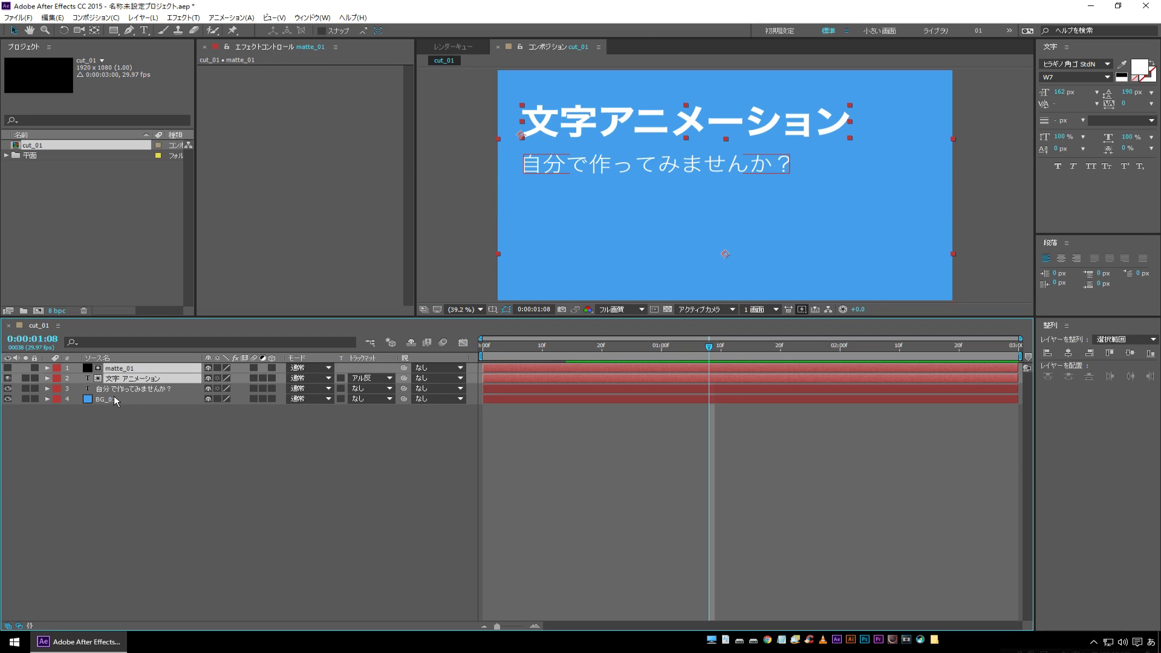
Nudge the title and matte layers down slightly with Shift+Down.
key(shift+Down)
key(shift+Down)
key(shift+Down)
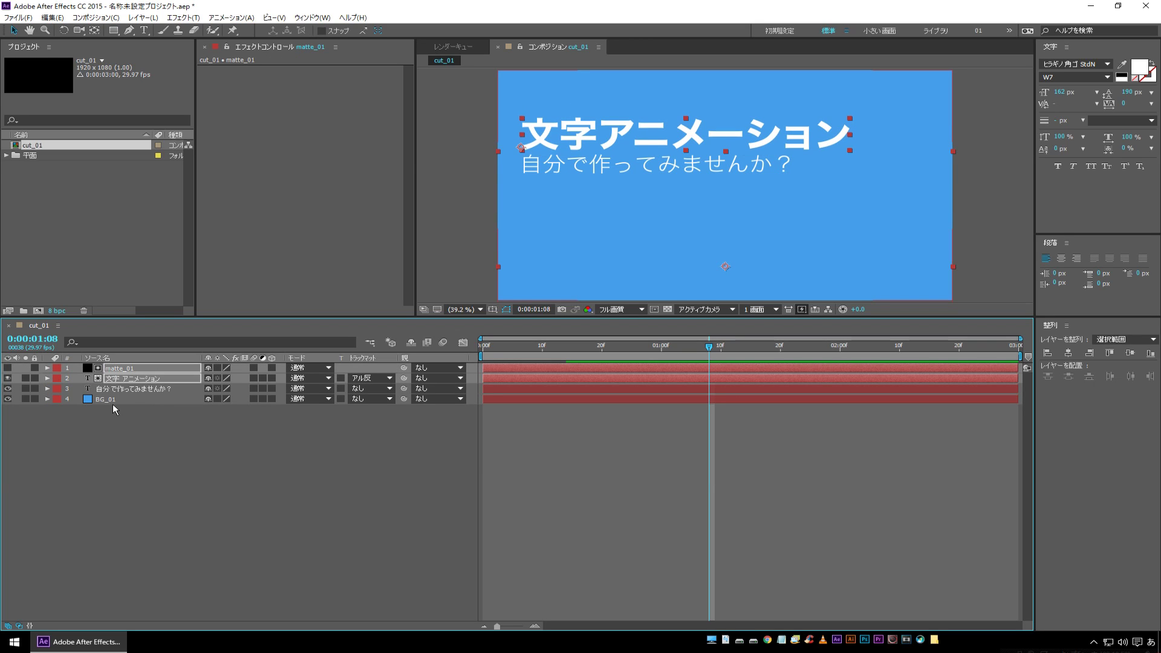
click(244, 505)
click(132, 388)
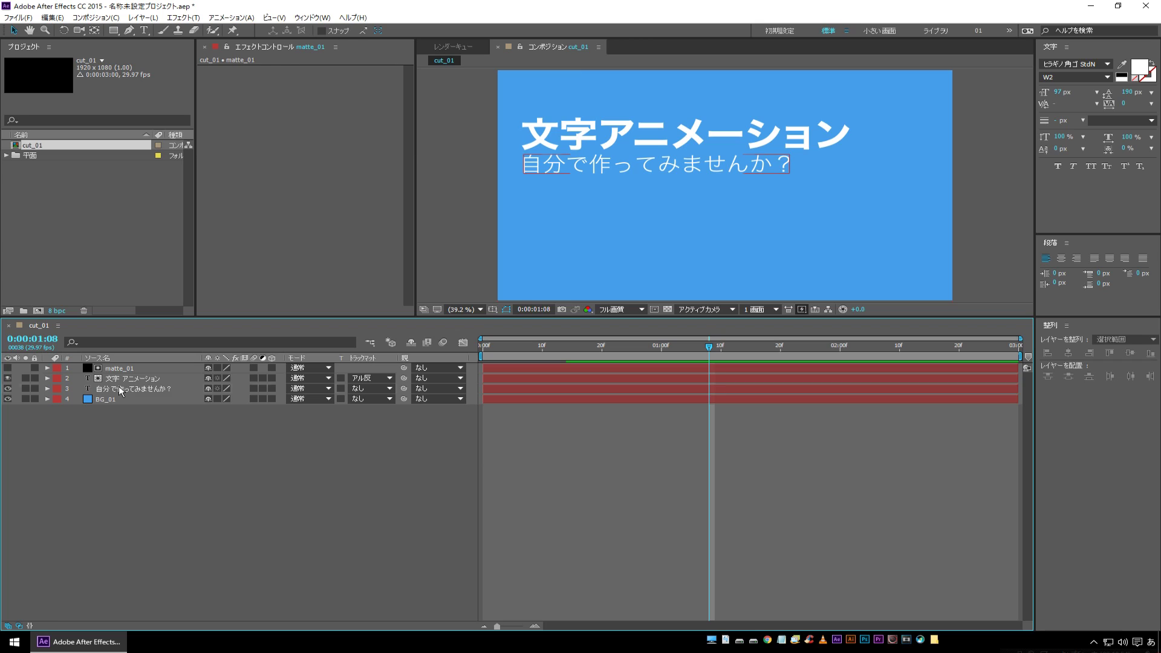
double_click(119, 389)
Kern the subtitle gaps after 自分で and 作って to -20 and before the question mark to -80.
click(568, 163)
key(Right)
key(alt+Left)
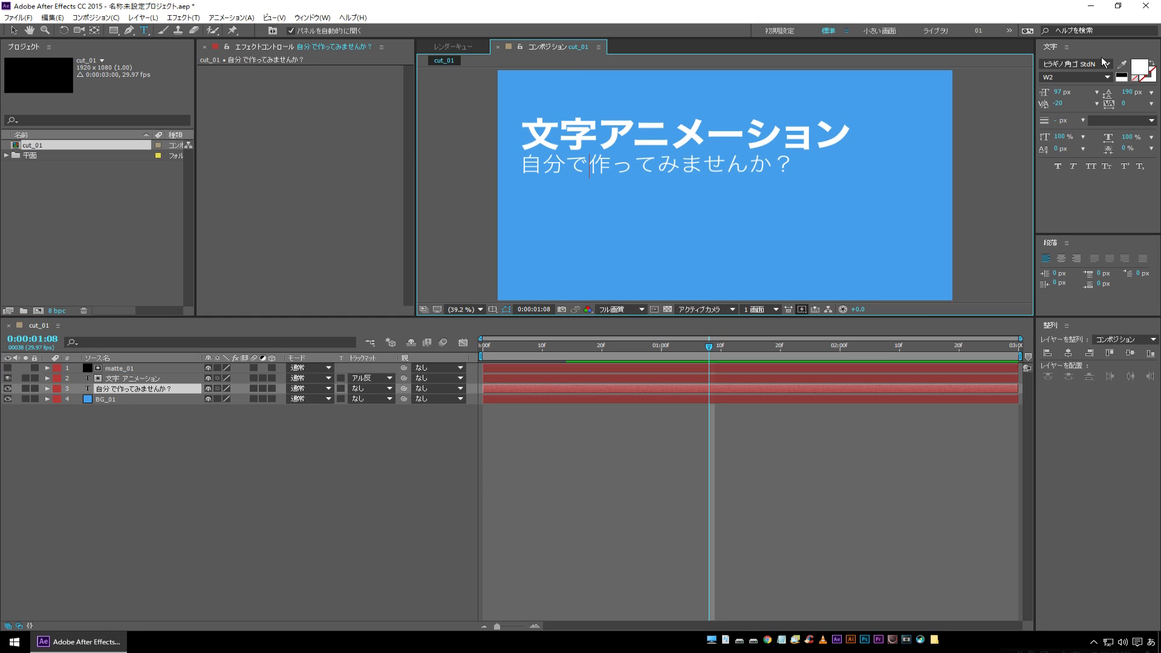
key(Right)
key(alt+Left)
key(Right)
key(Right)
key(Right)
key(Right)
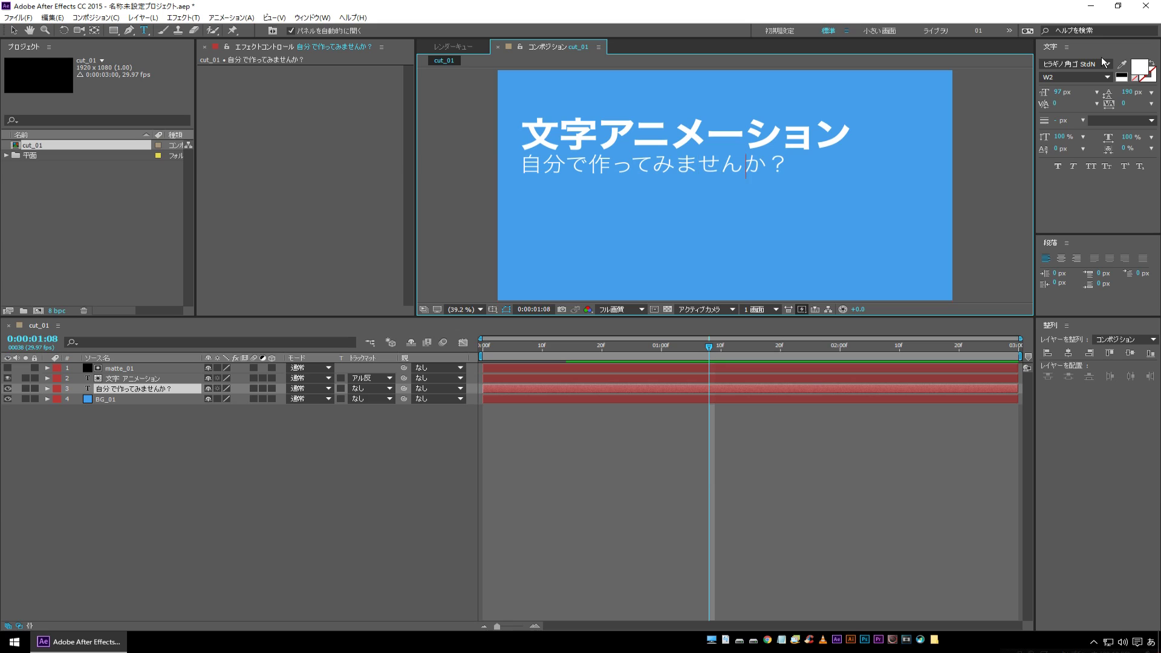
key(alt+Left)
key(alt+Left)
key(alt+Left)
Finish editing and expand the subtitle layer's properties.
click(138, 387)
click(151, 465)
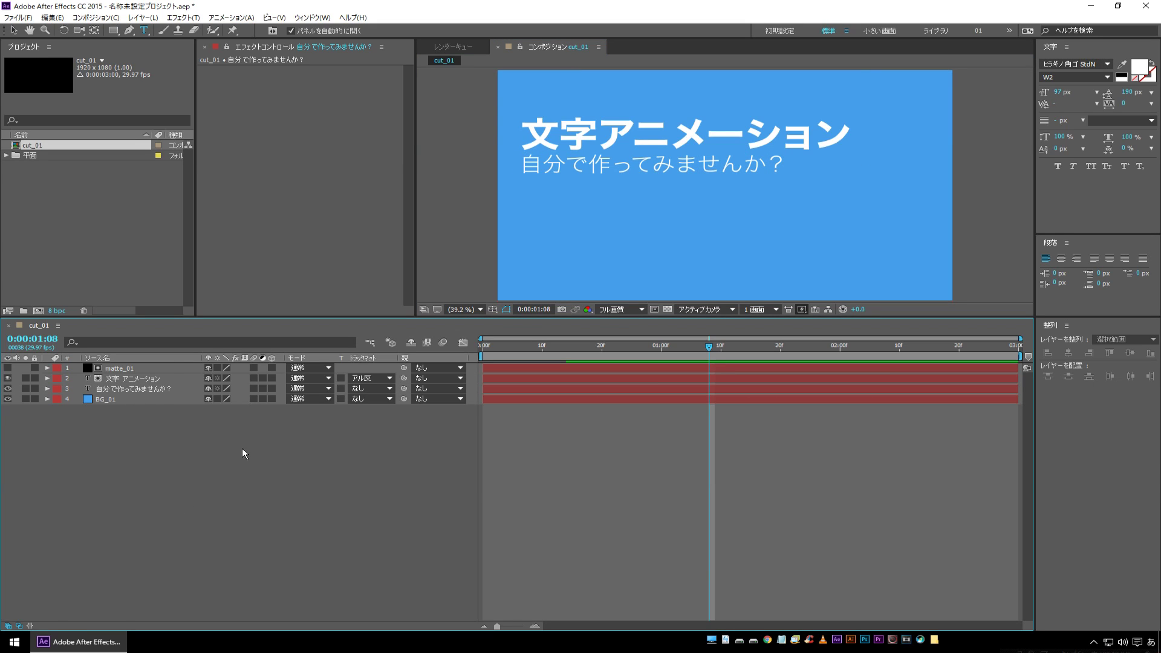
click(115, 389)
click(47, 388)
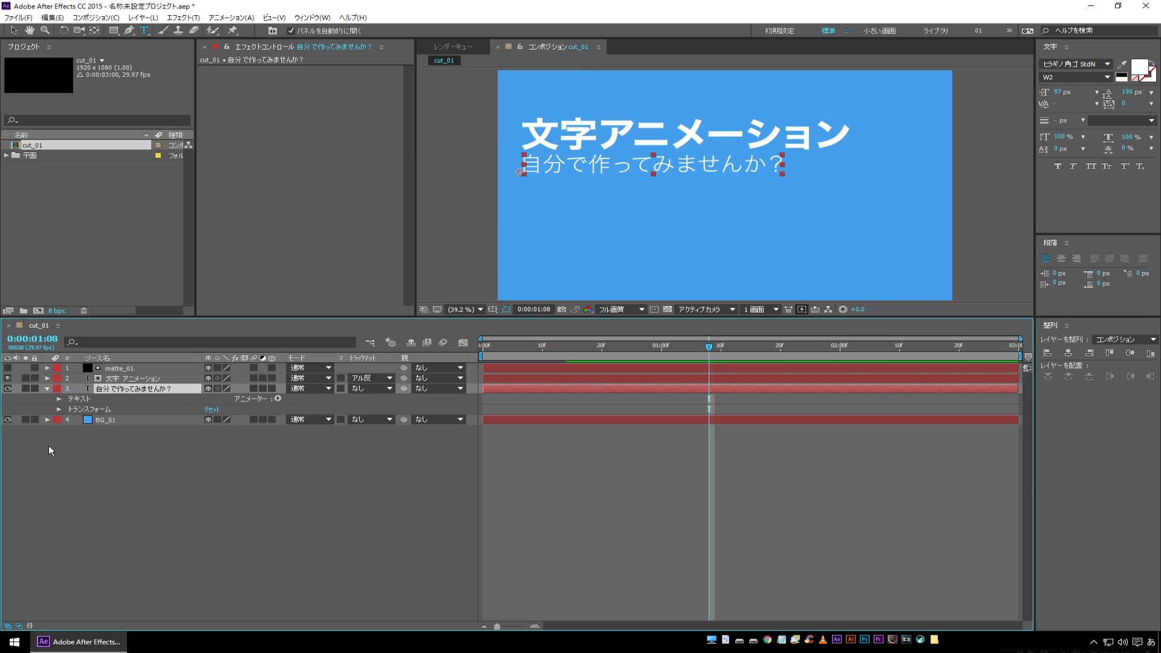
Add an Opacity animator at 0% to the subtitle and test Range Selector 1's Start.
click(278, 399)
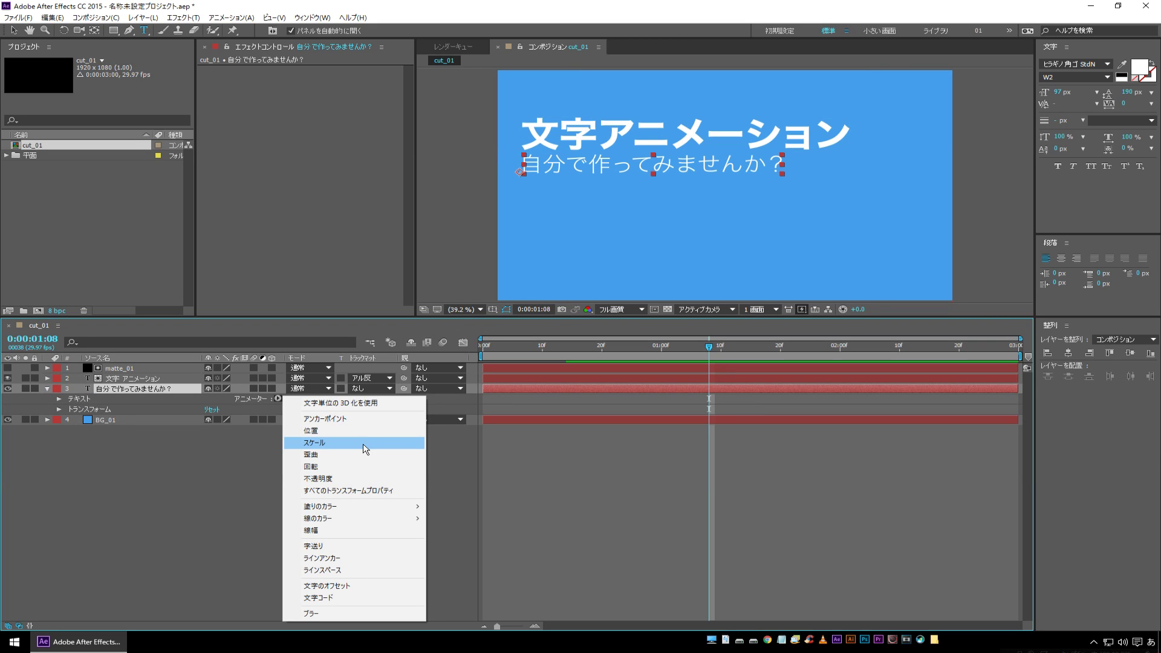
click(327, 479)
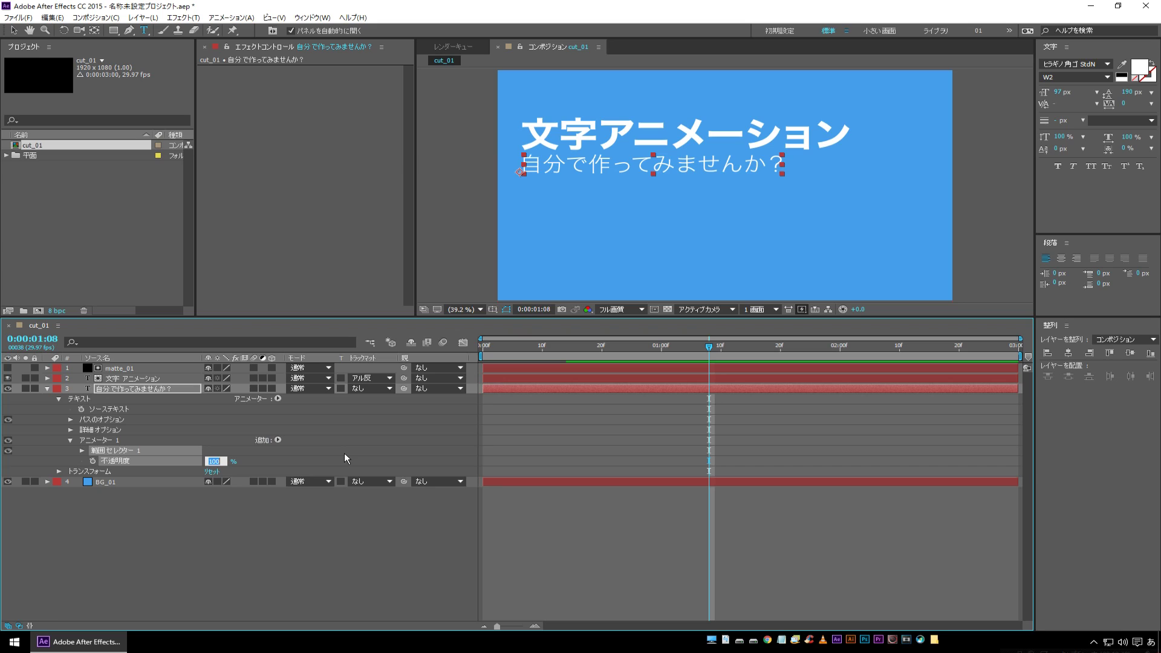
text(0)
click(57, 489)
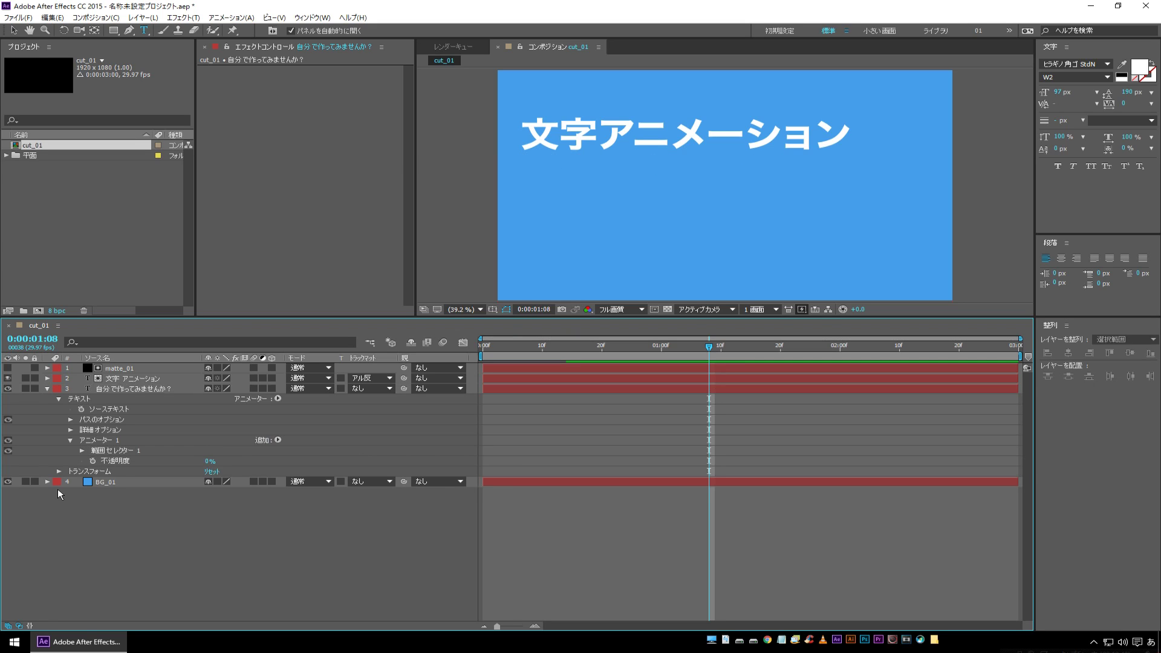
click(82, 451)
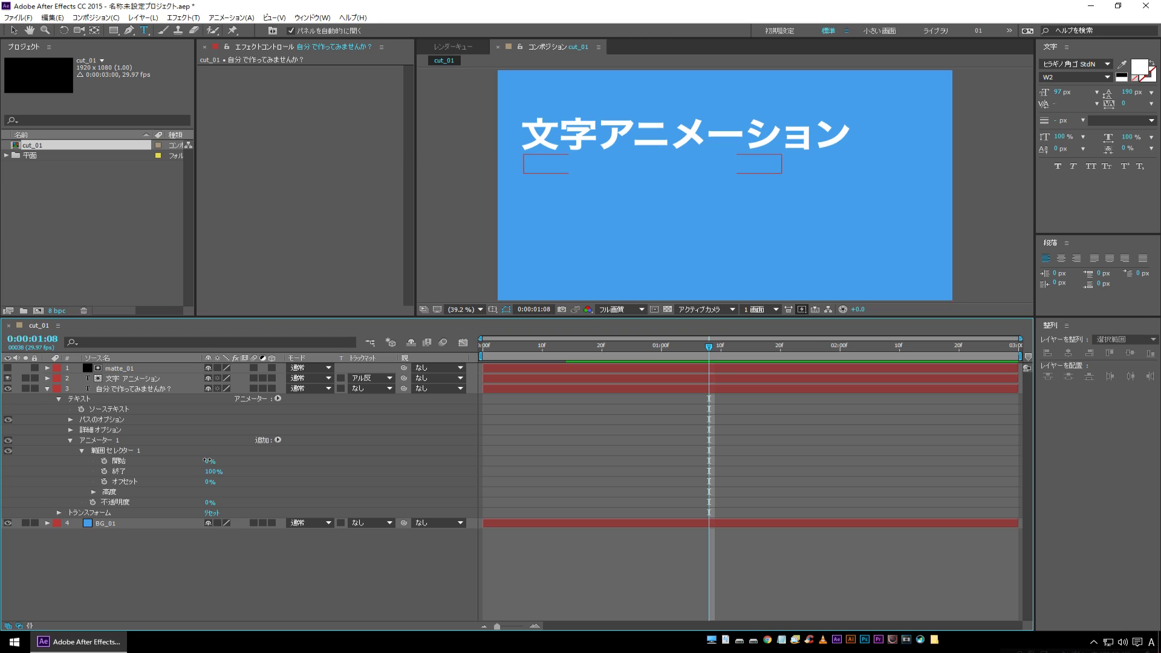
mouse_move(206, 461)
mouse_down()
mouse_move(284, 461)
mouse_move(164, 464)
mouse_up()
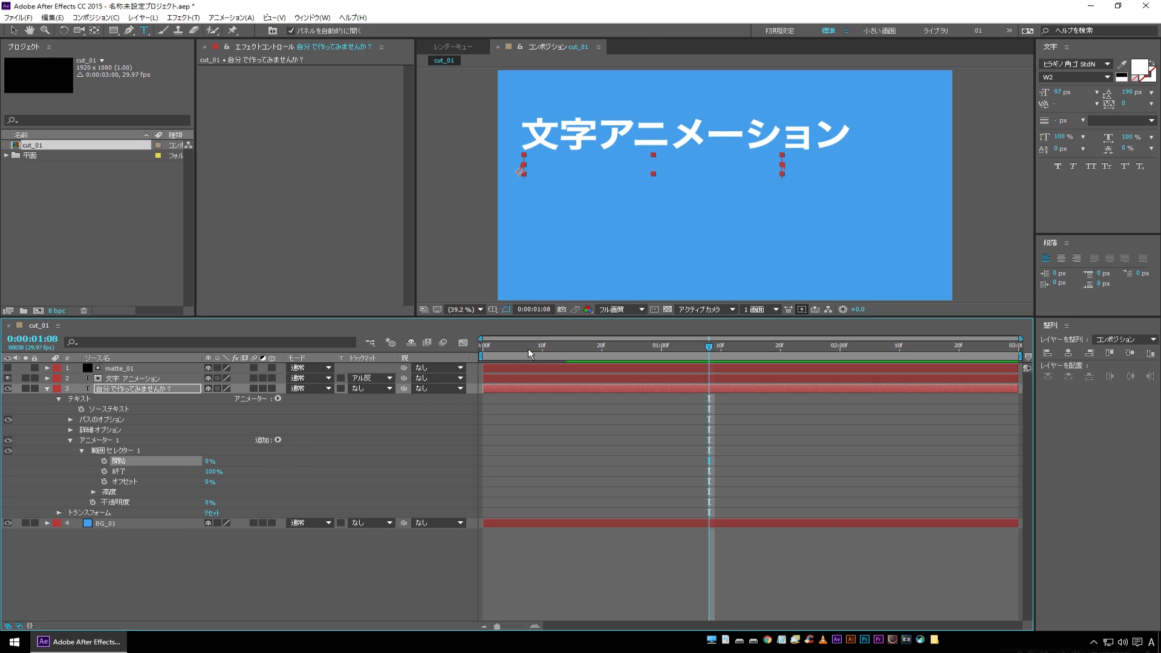
key(Home)
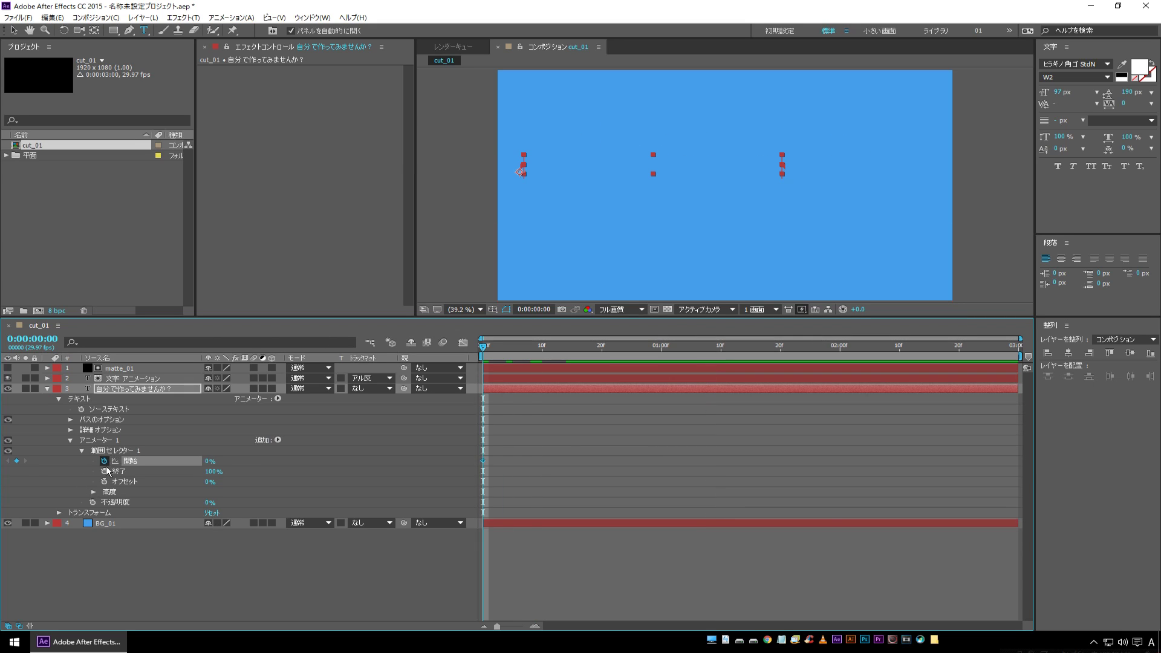
Keyframe Range Selector Start to 100% at 1:00 and preview the letter-by-letter reveal.
click(659, 349)
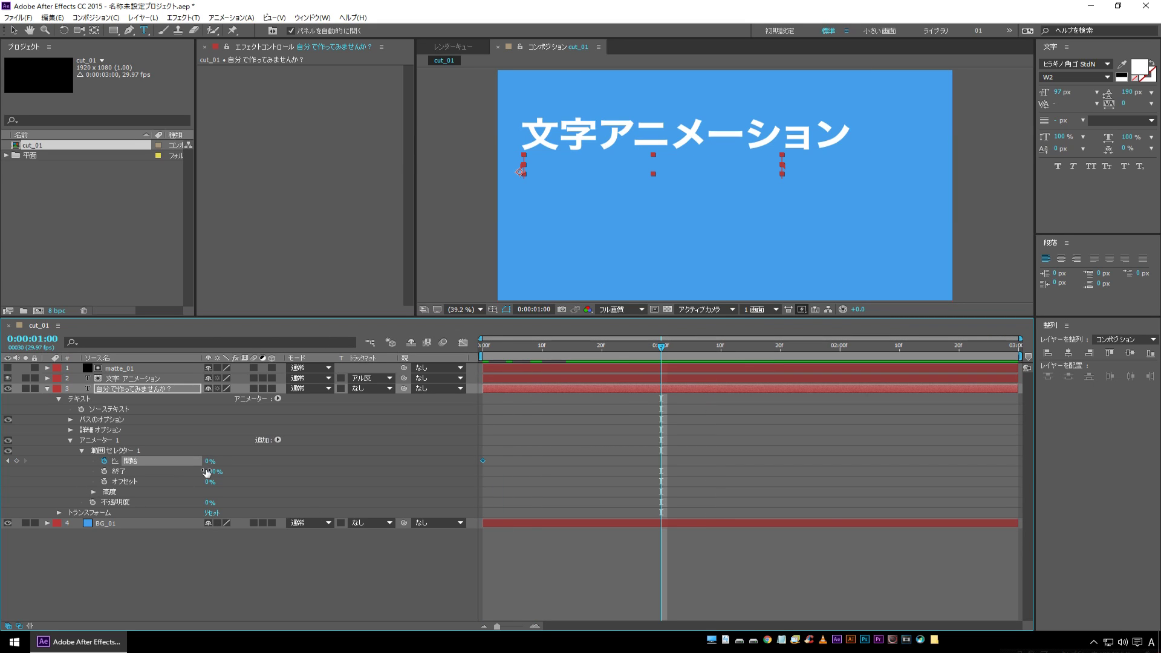
drag(210, 461, 299, 468)
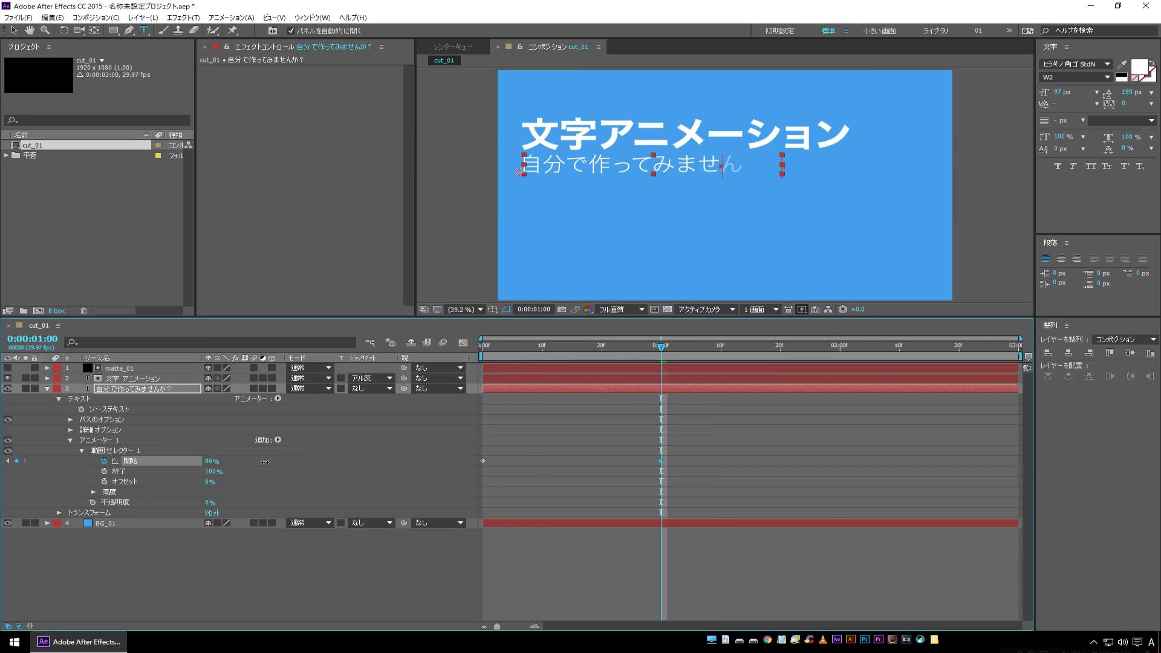
key(Home)
click(245, 531)
key(space)
Shift the subtitle layer about 27 frames later and scrub to check the reveal timing.
key(space)
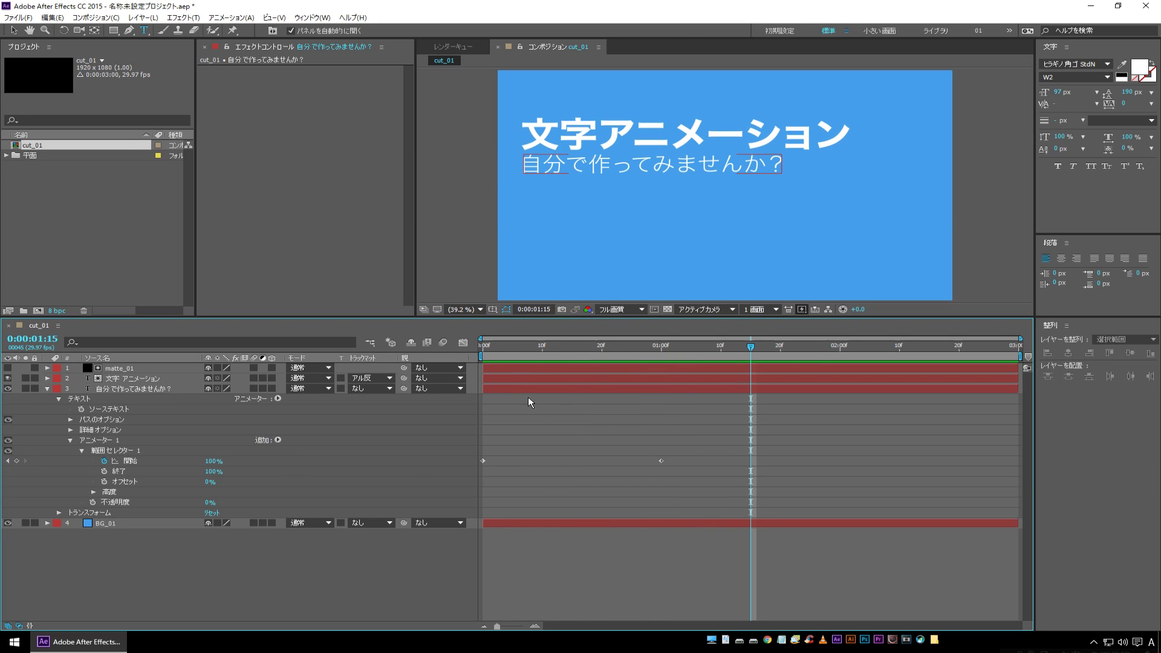
drag(528, 389, 688, 390)
key(Home)
key(space)
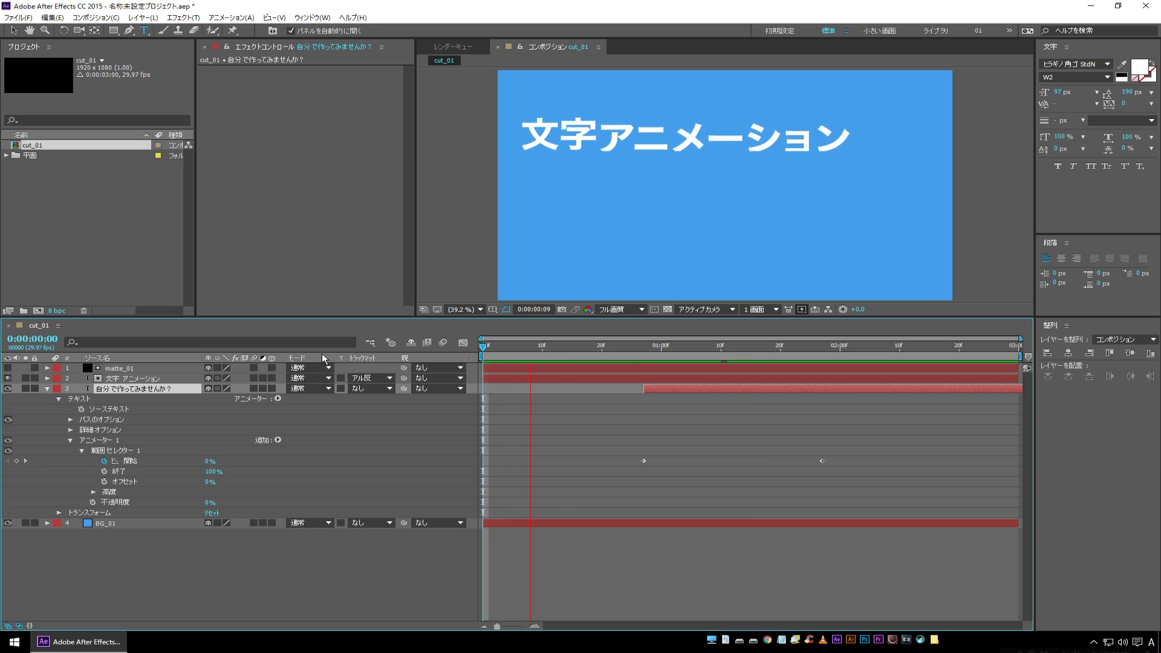
click(648, 349)
drag(649, 351, 753, 355)
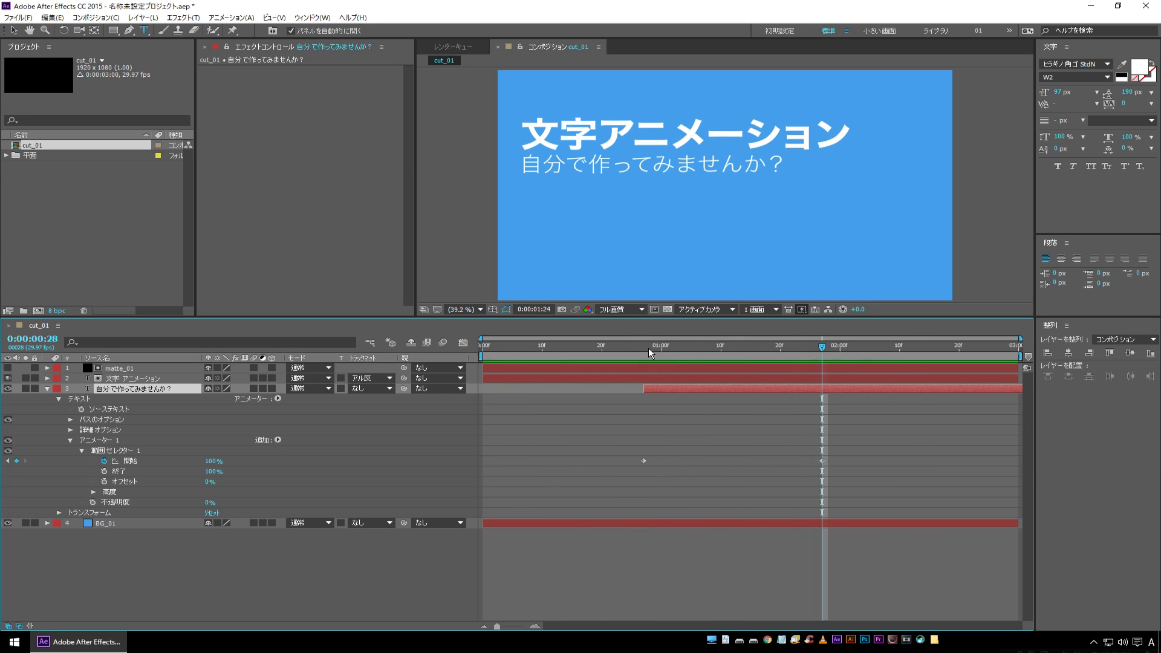
drag(748, 356, 756, 351)
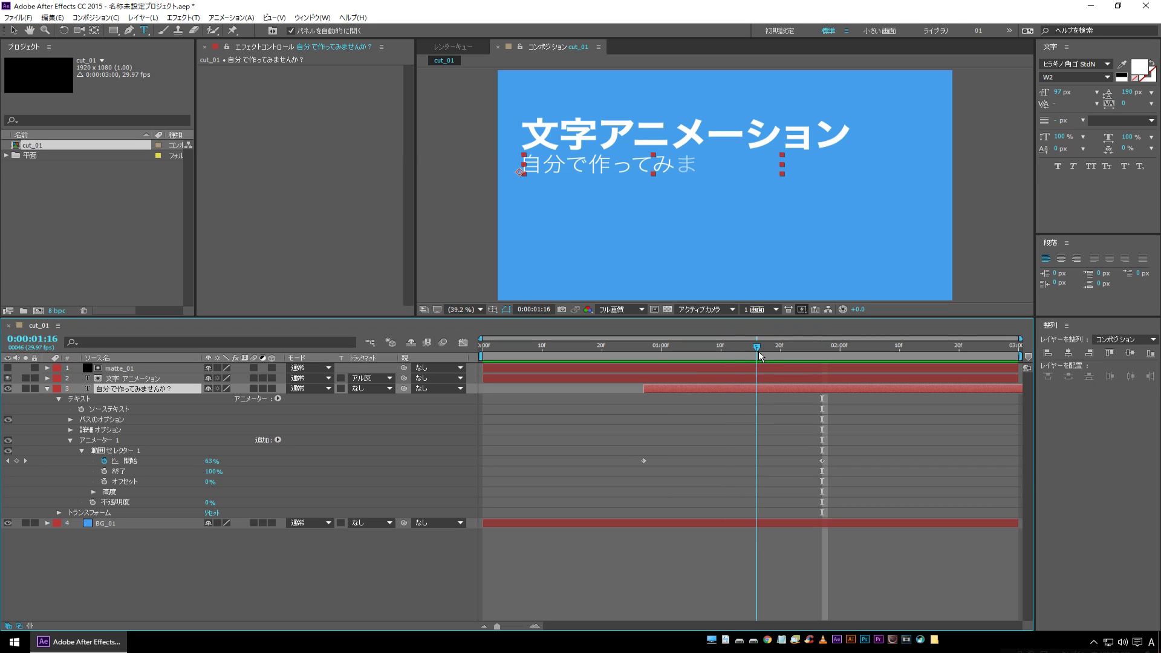
Set the range selector's Smoothness to 0% and preview the letters popping on.
click(94, 492)
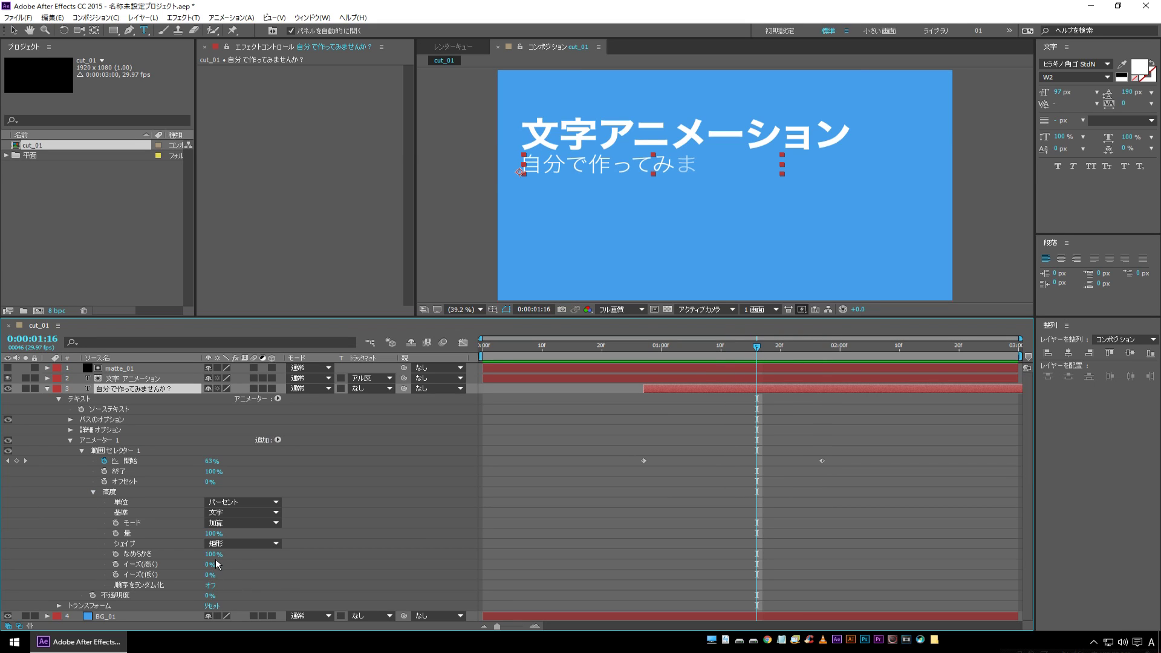
drag(212, 553, 151, 553)
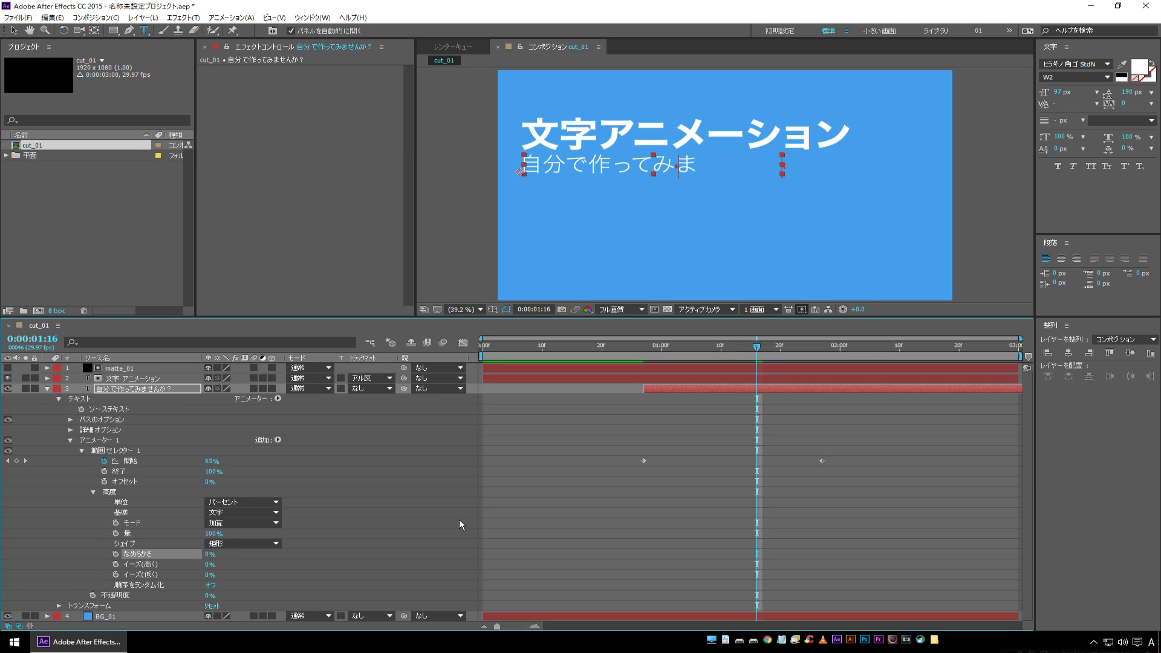
click(637, 347)
key(space)
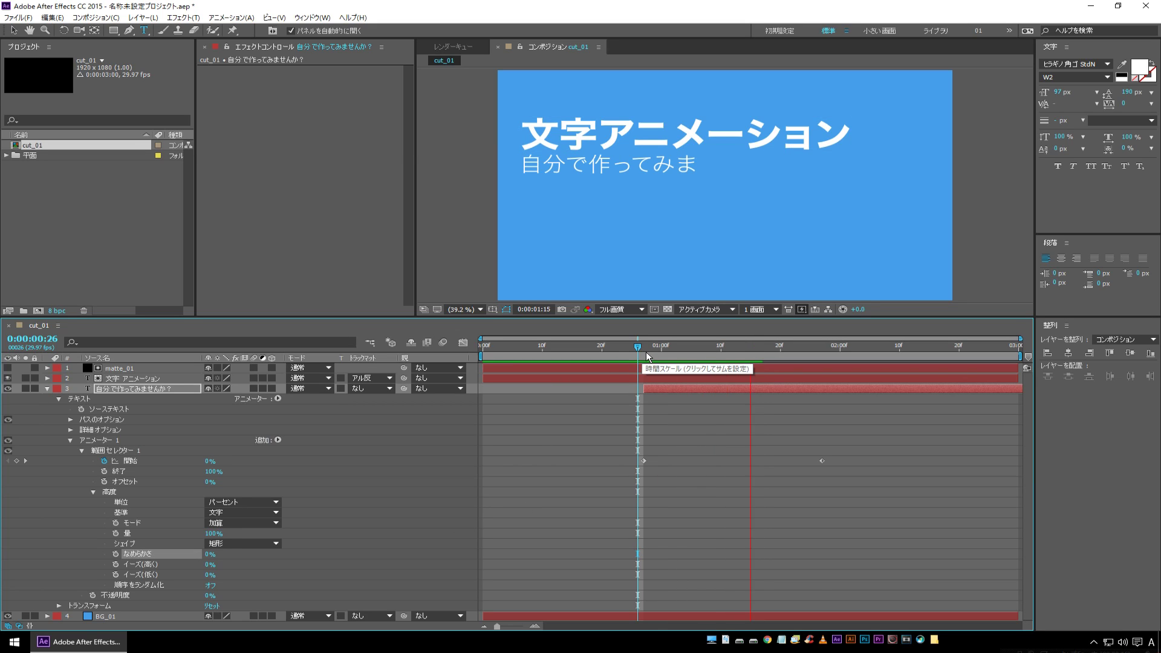
click(649, 358)
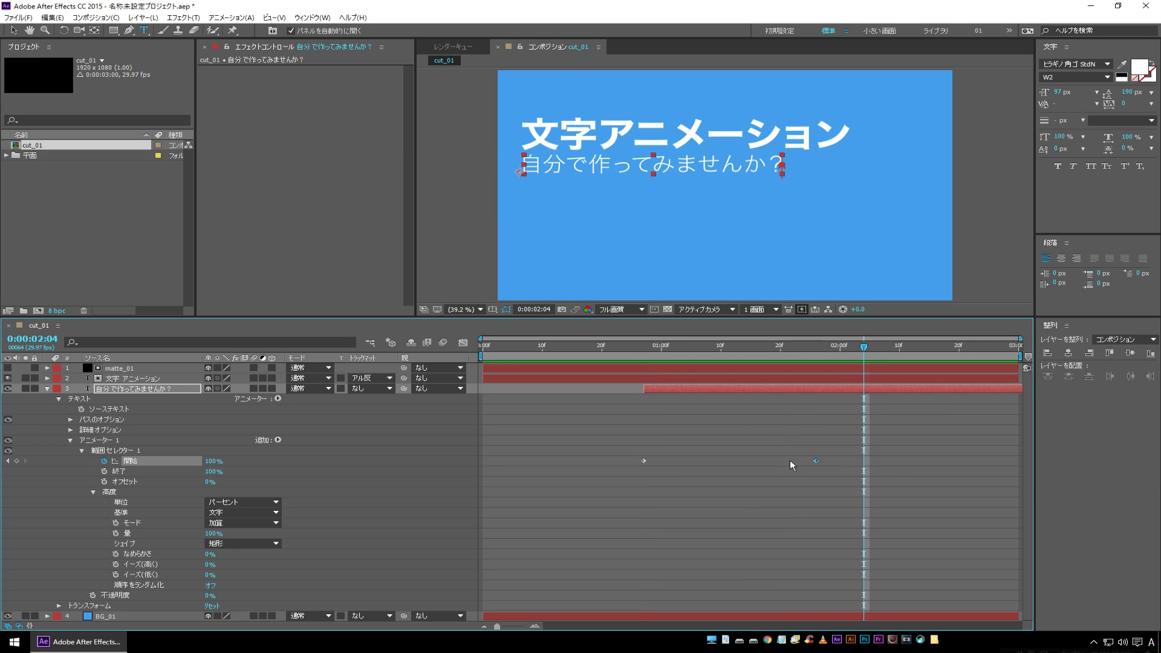
Move the 100% Start keyframe earlier to 0:00:01:14 and preview the quicker reveal.
drag(822, 461, 744, 461)
click(627, 348)
key(space)
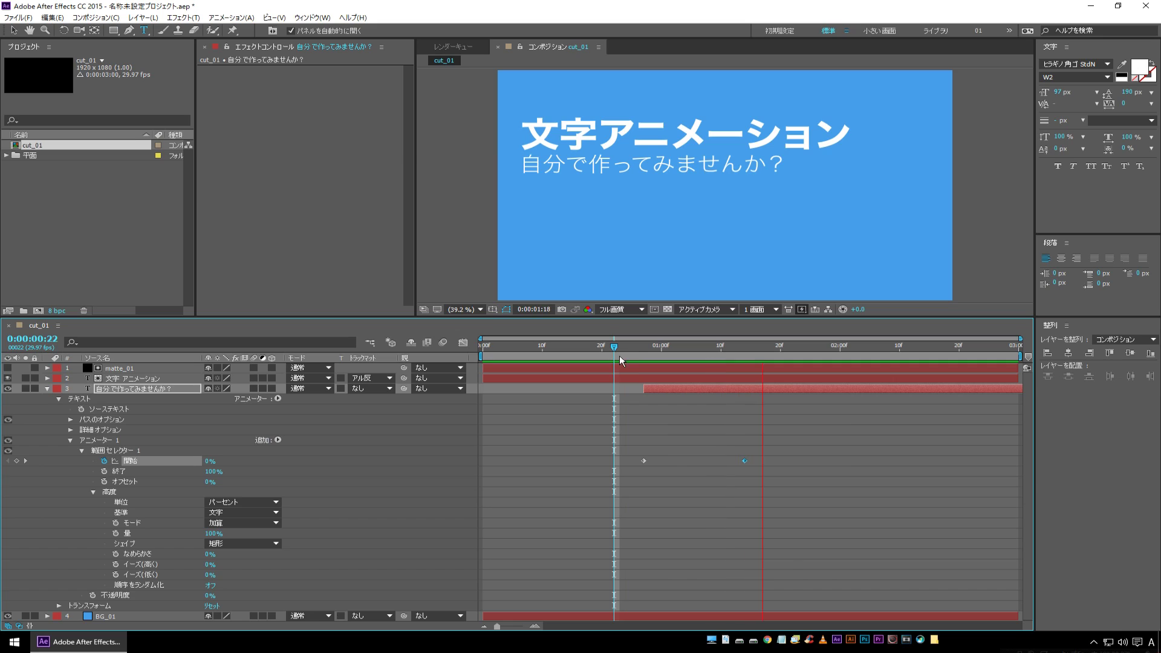
click(634, 353)
key(space)
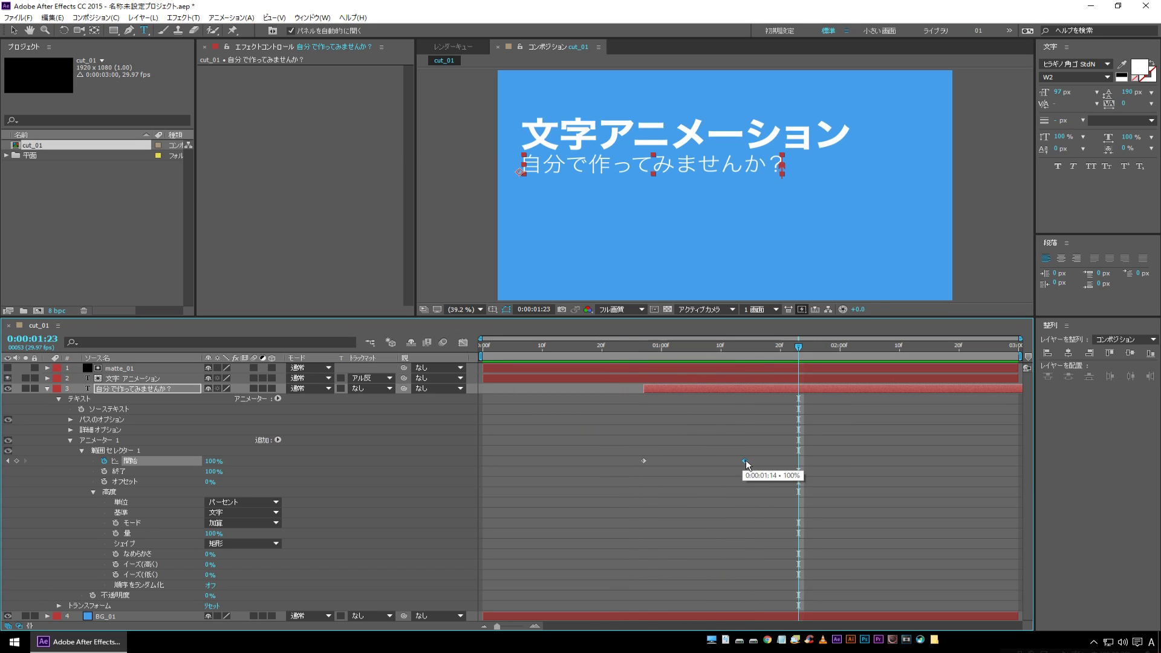
click(627, 348)
key(space)
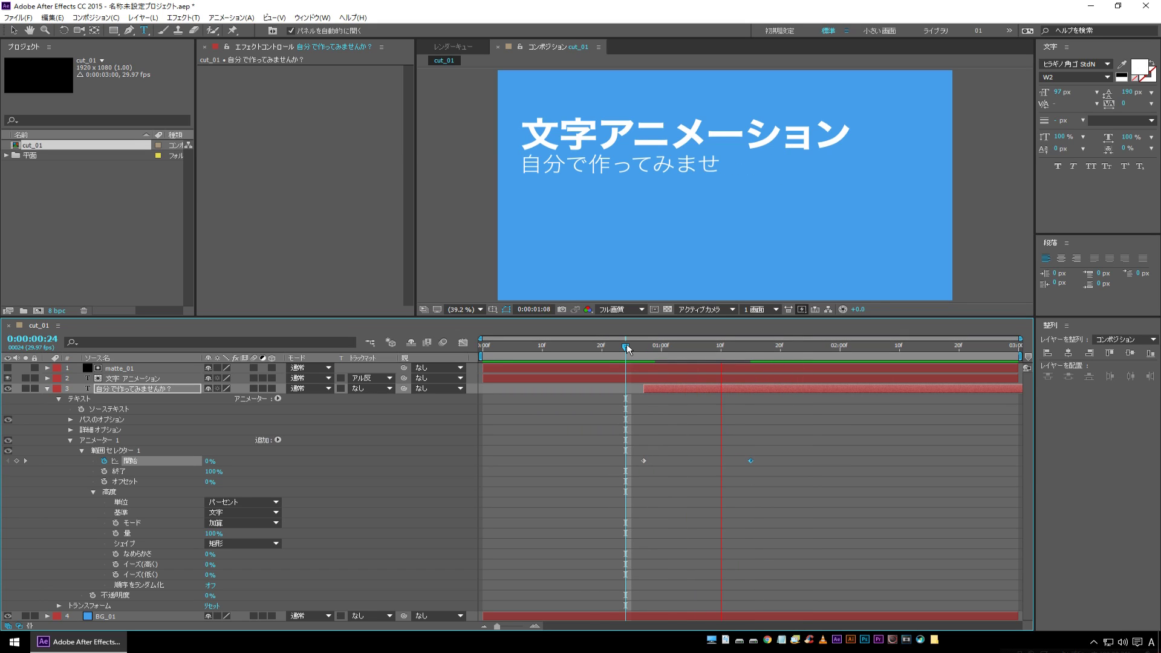
key(space)
Collapse the subtitle layer's properties and deselect it.
click(46, 391)
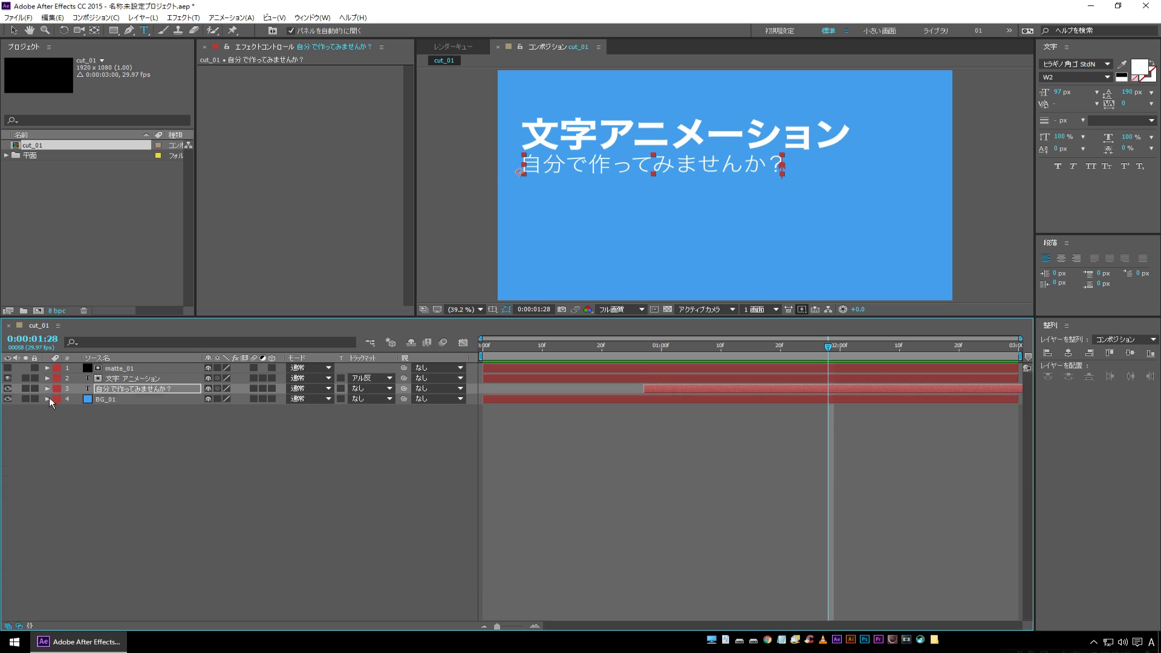
click(125, 473)
click(114, 31)
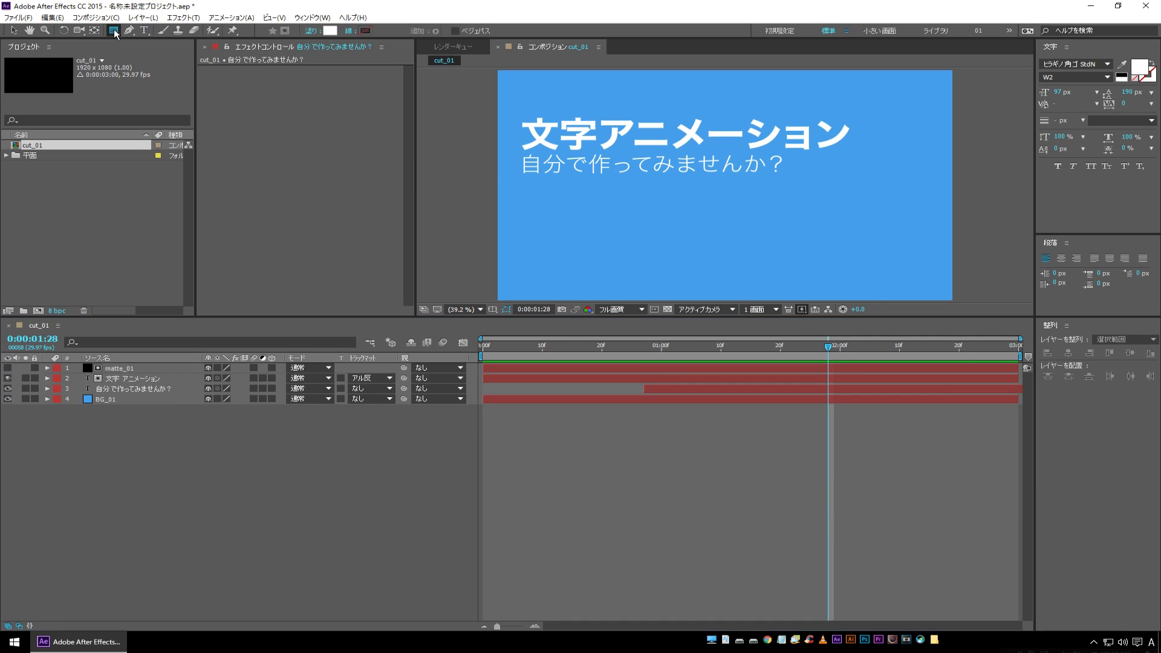
Draw a tall thin white bar and place its layer between the title and subtitle.
key(slash)
scroll(823, 163, up, 1)
scroll(810, 151, up, 1)
drag(779, 132, 790, 243)
key(Return)
drag(138, 369, 163, 431)
Fit the composition in view and move the bar to the subtitle's first character.
click(459, 309)
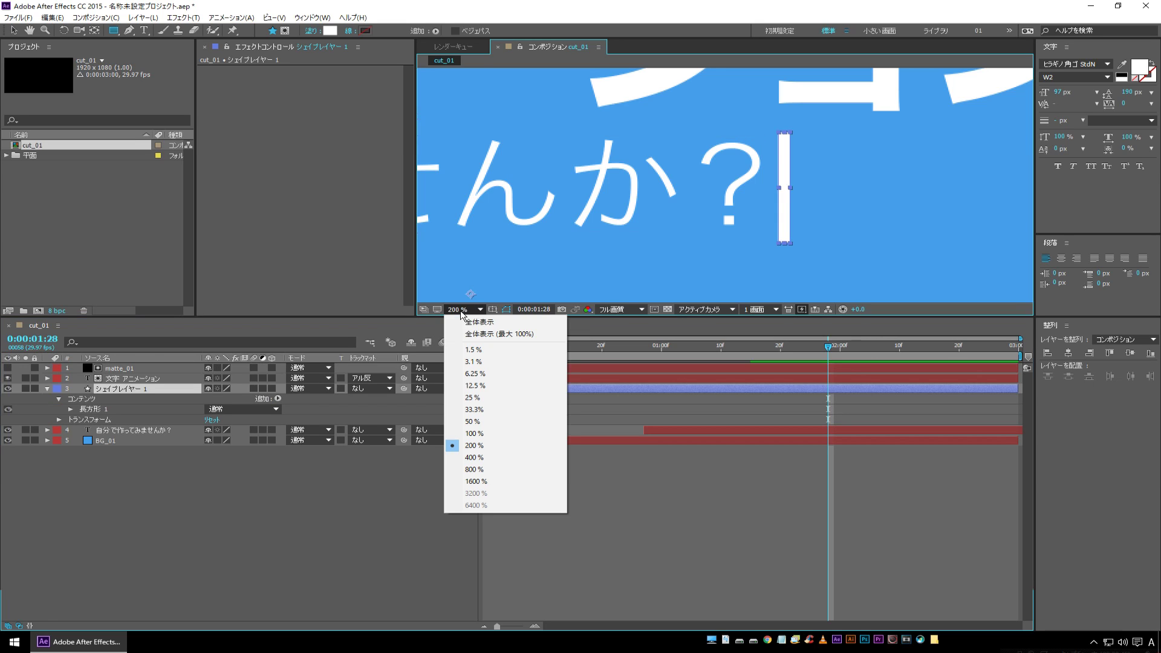
click(469, 325)
click(14, 30)
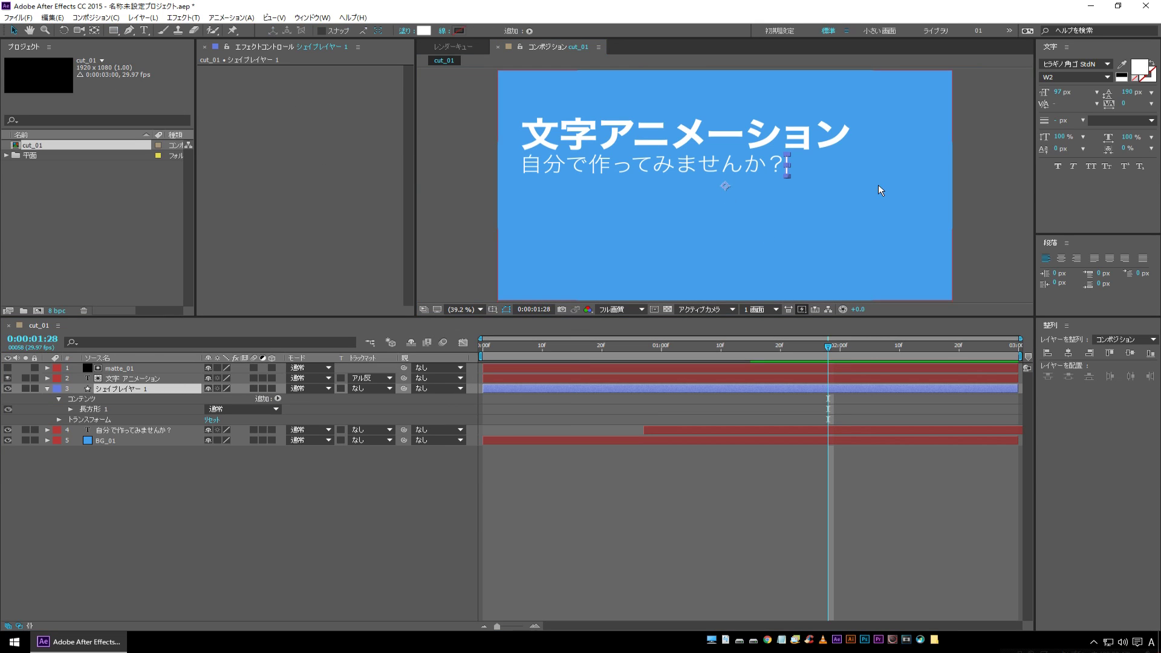
drag(786, 169, 523, 170)
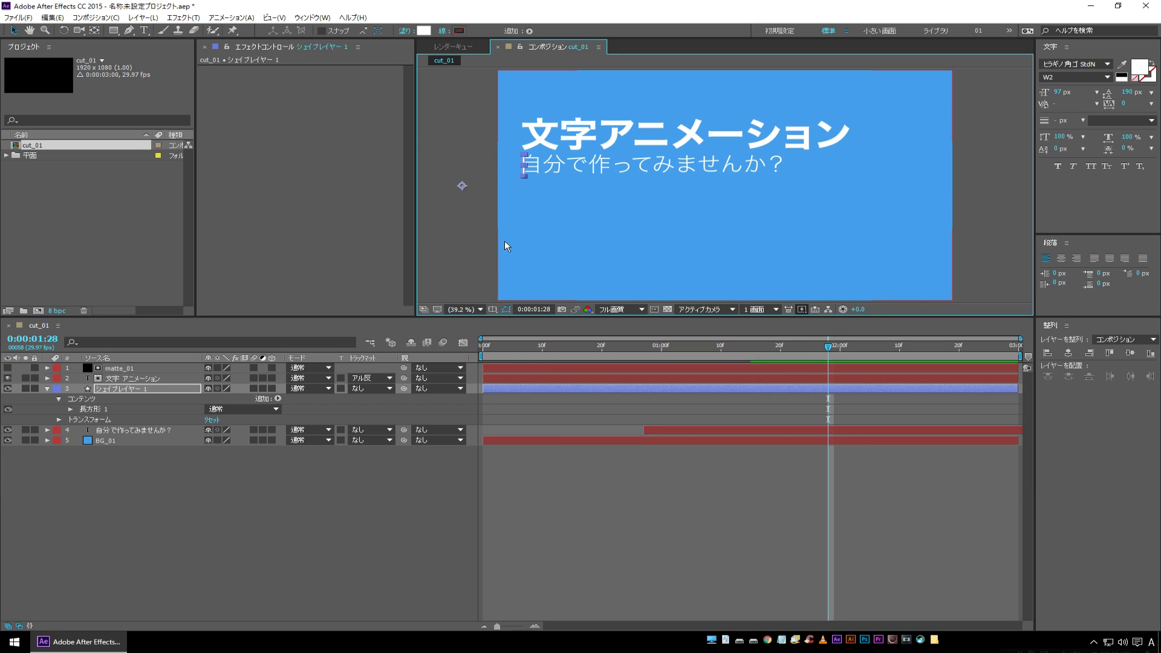
Trim the bar layer's in-point to 0:17.
key(period)
key(period)
key(period)
drag(553, 161, 676, 191)
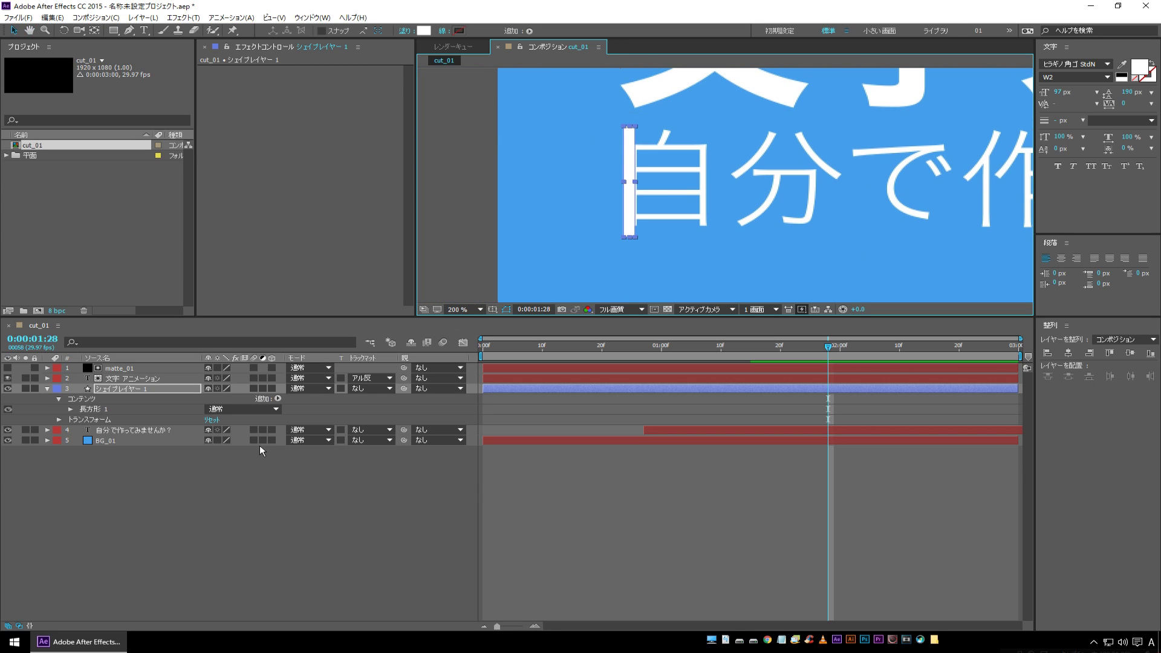
click(583, 358)
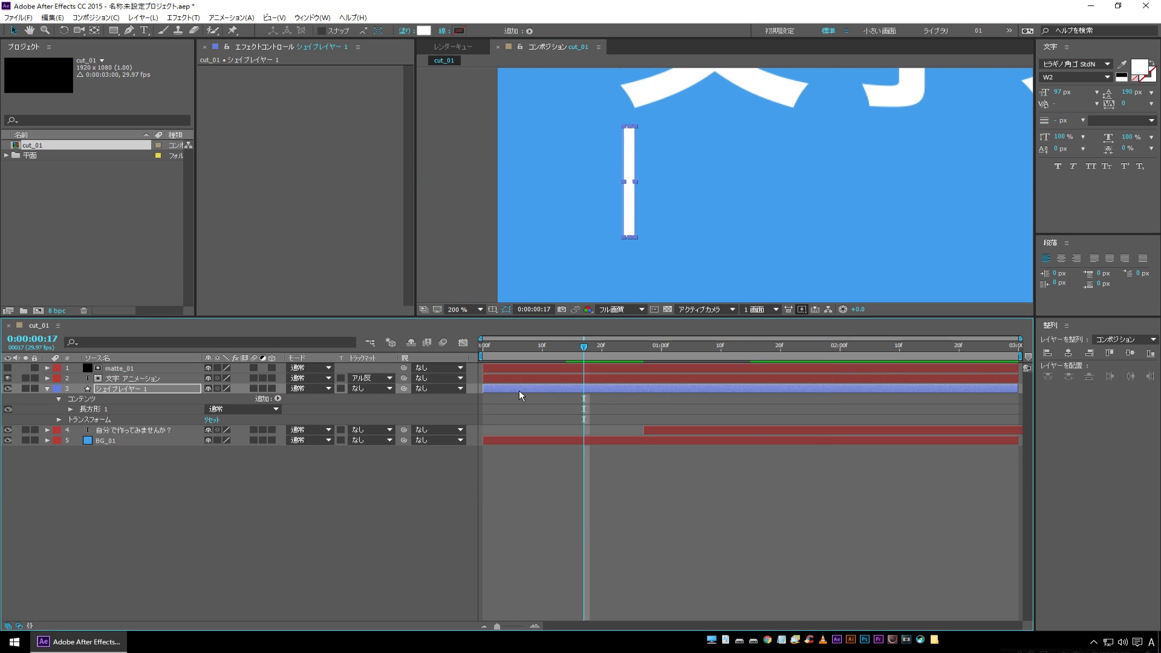
key(alt+bracketleft)
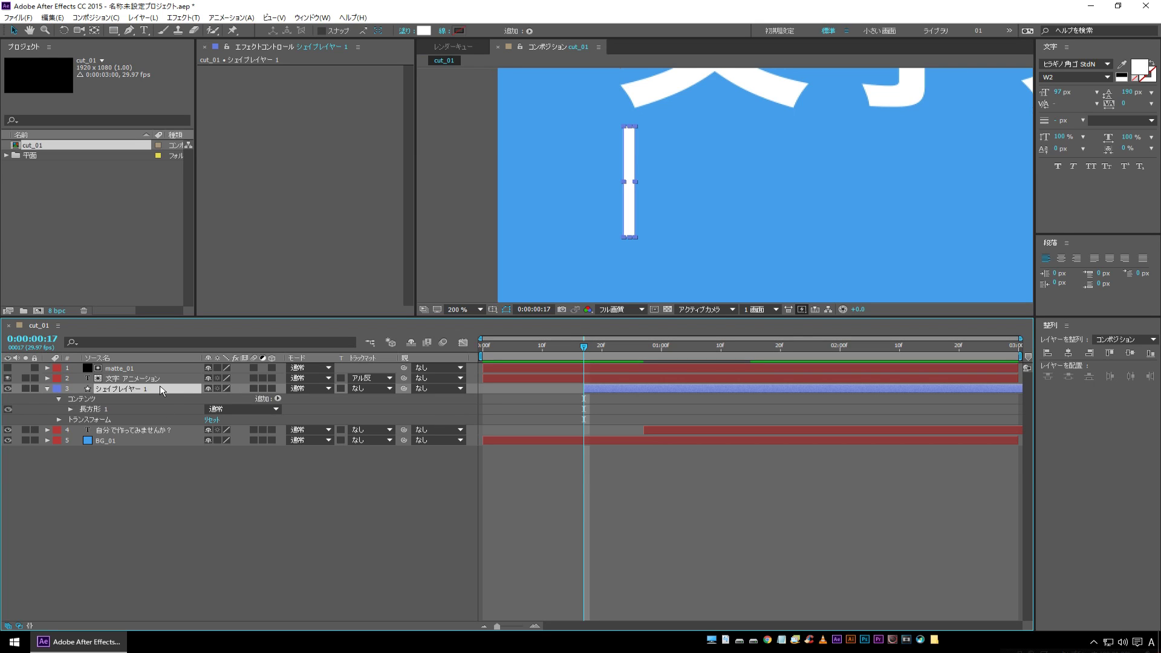
Keyframe the cursor bar's opacity at 100% on frame 24 and 0% on the next frame.
key(t)
drag(590, 345, 625, 346)
click(81, 399)
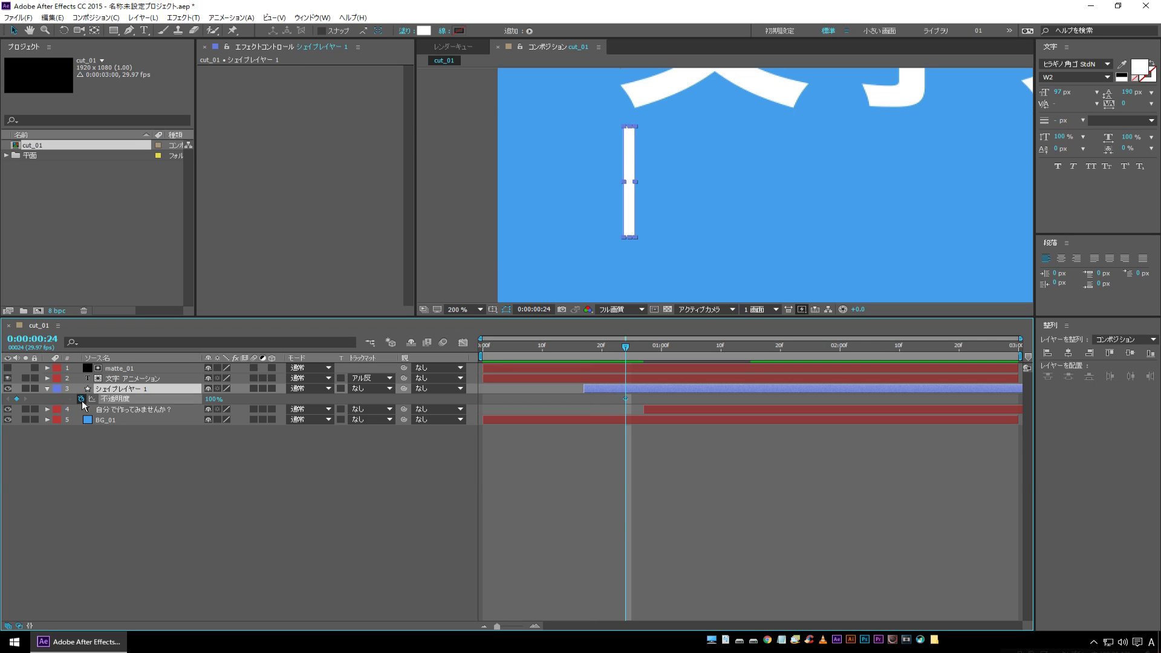
key(Page_Down)
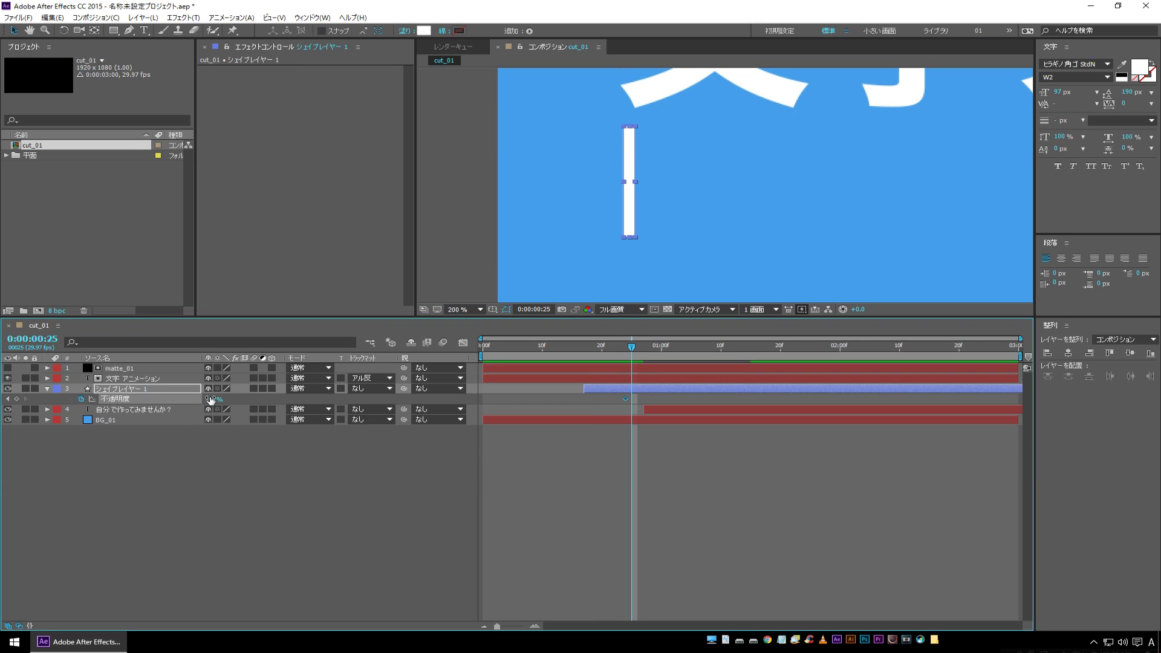
text(0)
key(Return)
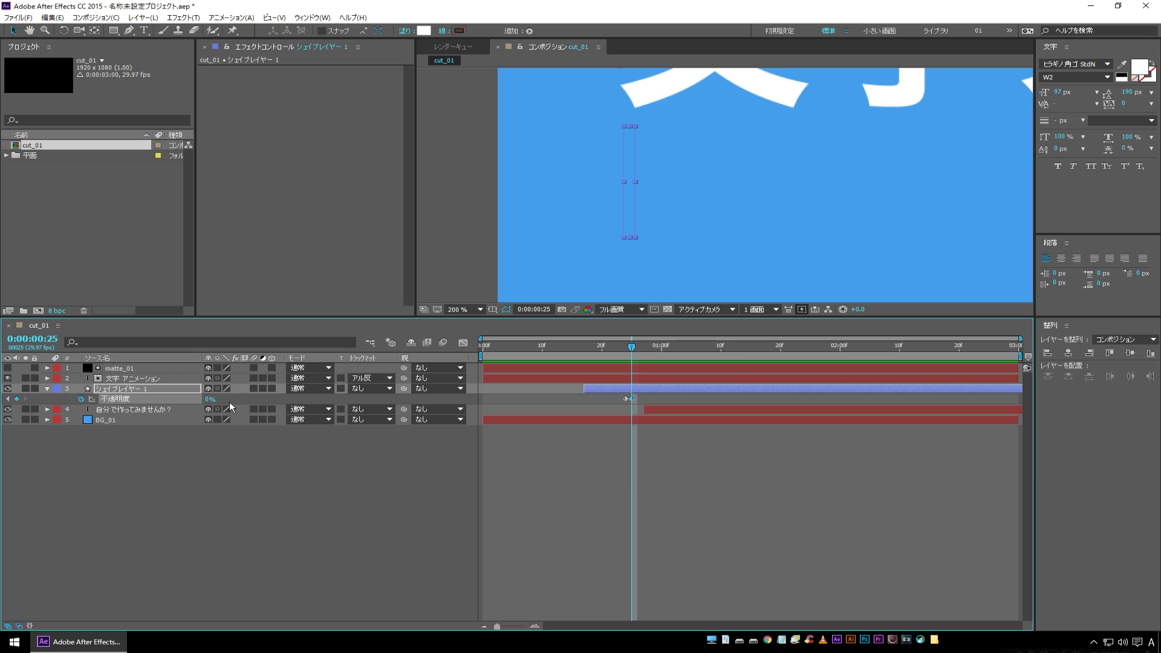
key(Page_Down)
key(Page_Down)
key(Page_Down)
key(Page_Down)
key(Page_Down)
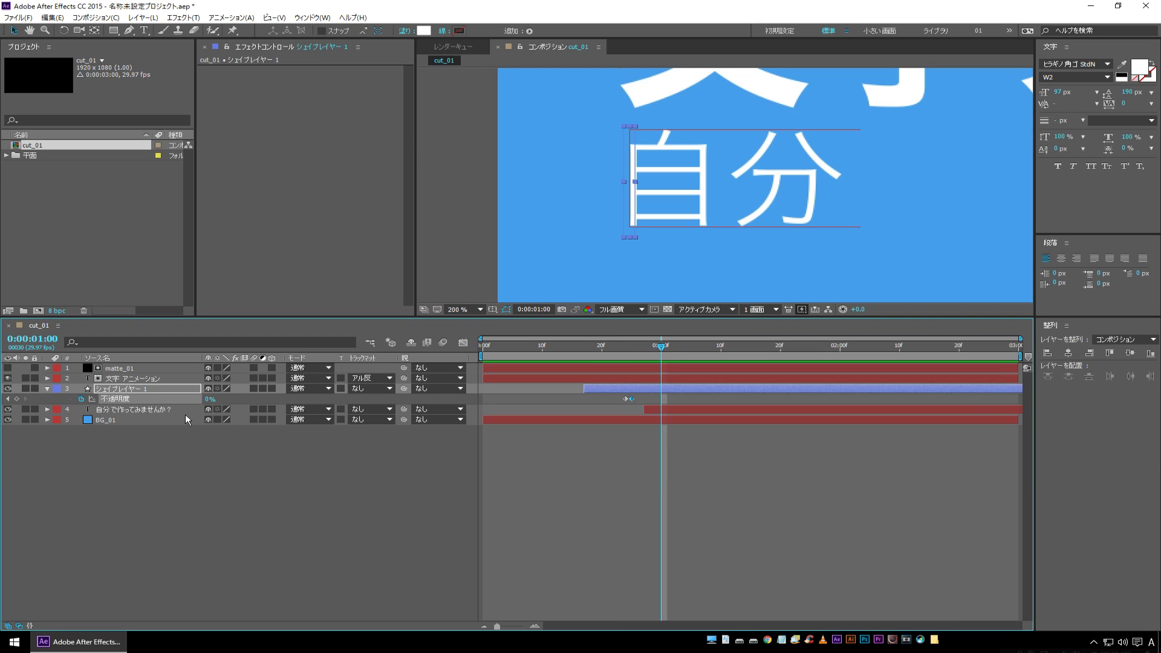
Move the subtitle layer later and key the bar's opacity back to 100% at 1:01.
drag(705, 409, 848, 410)
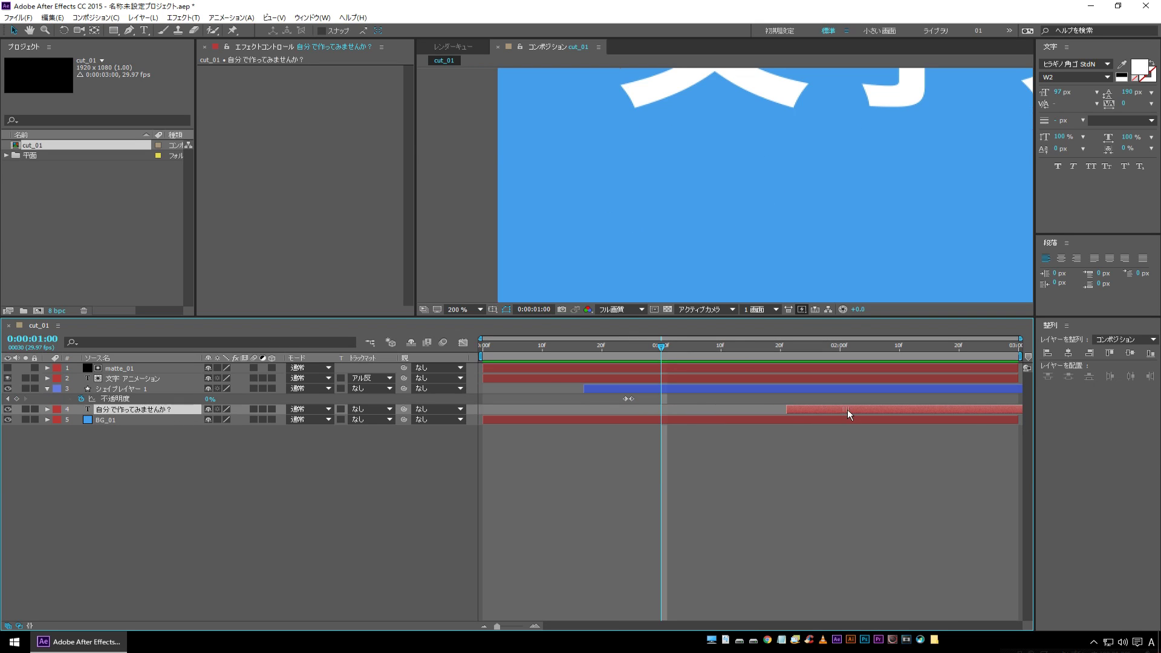
click(17, 399)
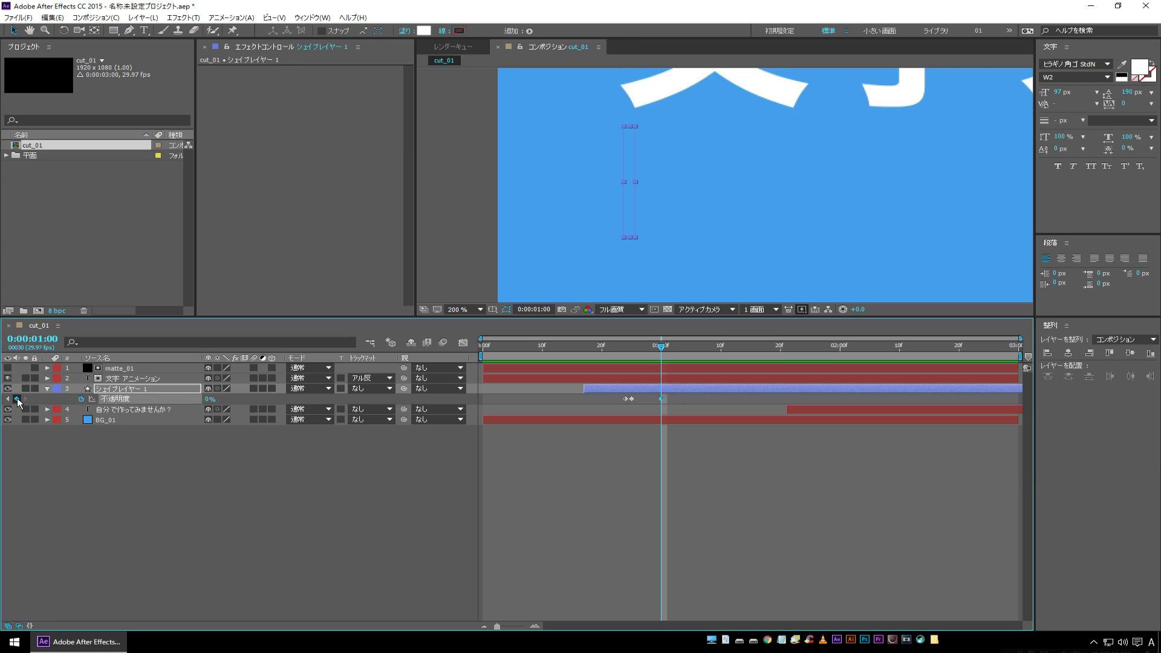
key(Page_Down)
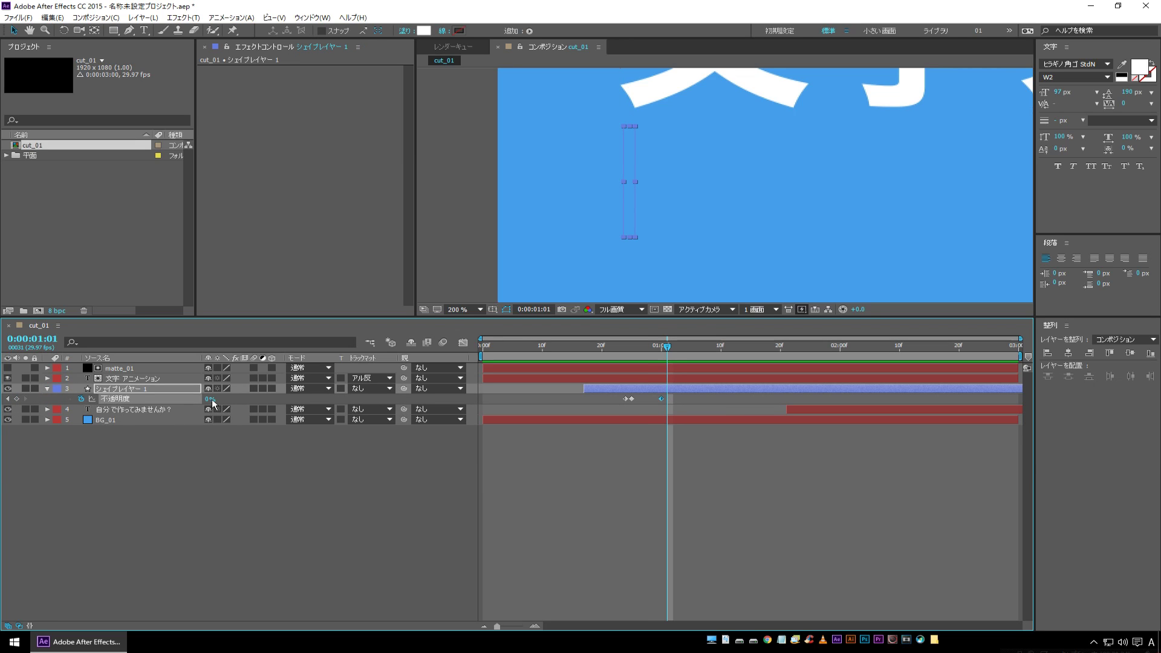
drag(209, 399, 434, 397)
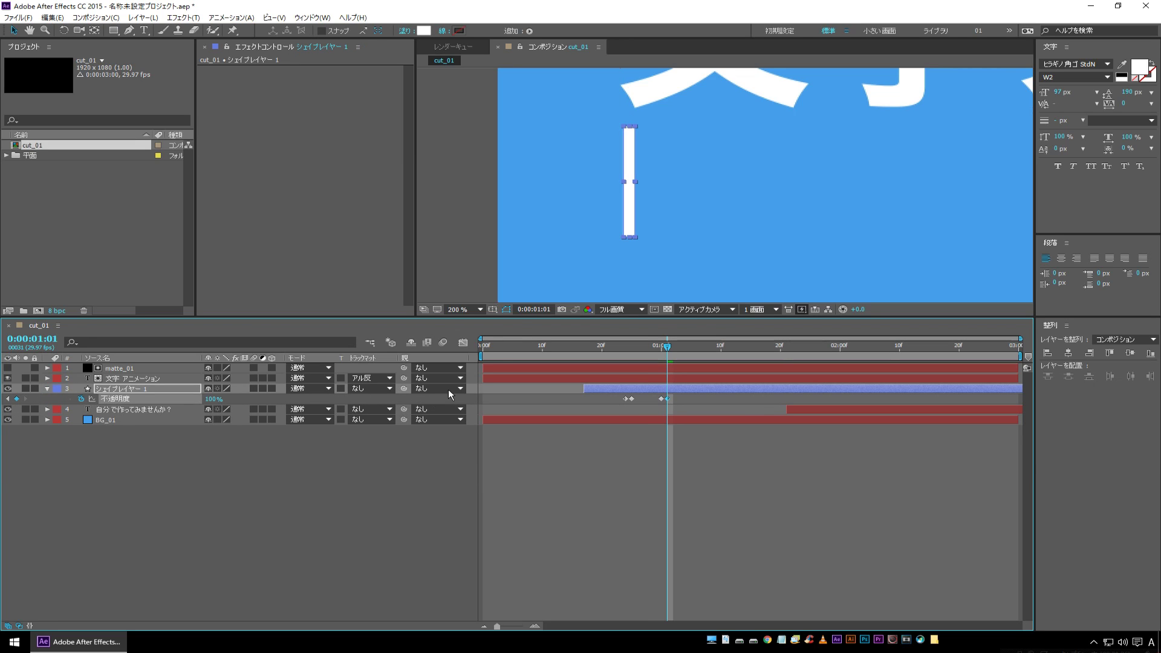
Set the viewer magnification to Fit and scrub back to 00:16 to check the blink.
click(474, 309)
click(466, 322)
click(350, 510)
drag(604, 346, 578, 350)
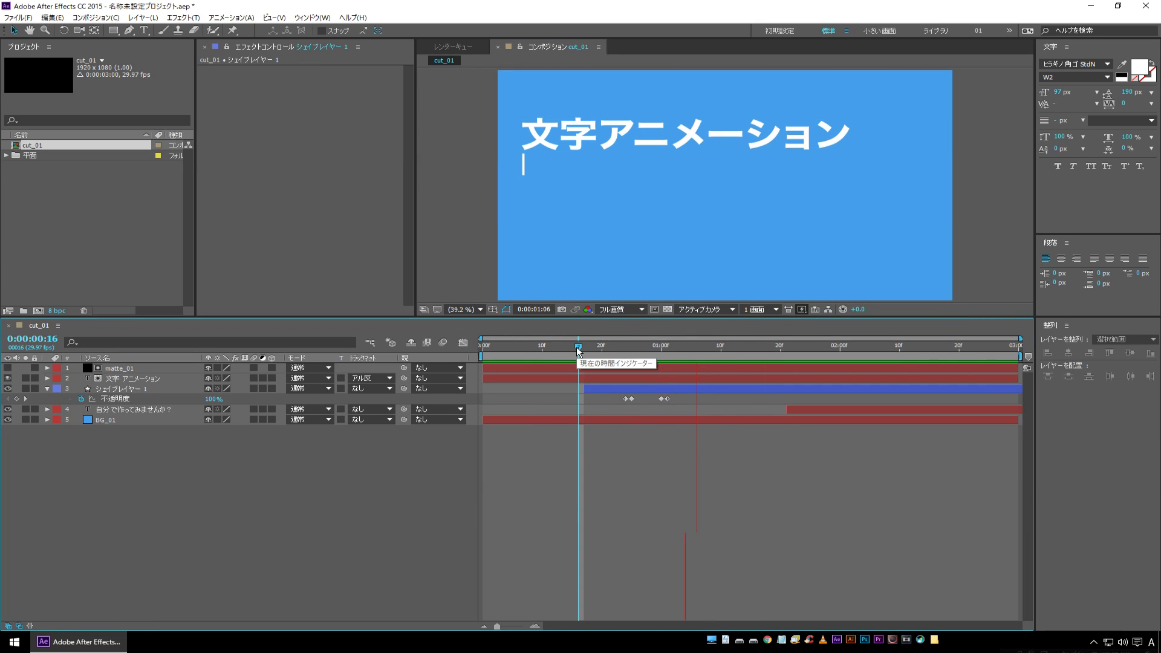
Shift the four opacity keyframes about 4 frames later and preview the blink from 00:14.
key(space)
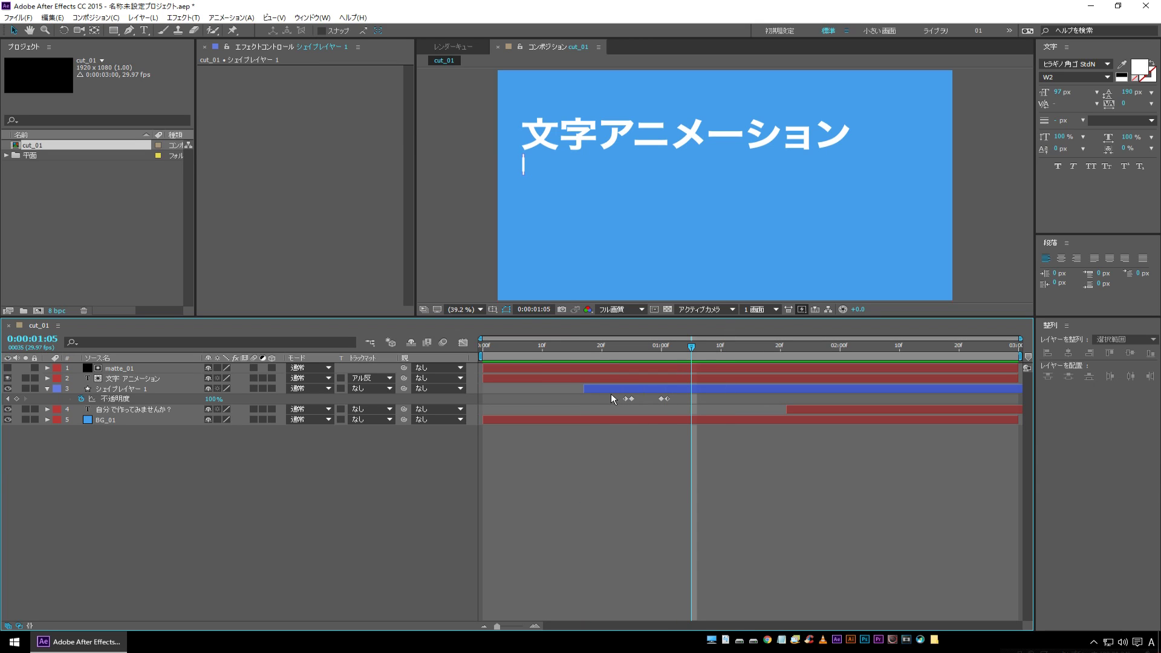
drag(611, 393, 646, 405)
click(567, 353)
key(space)
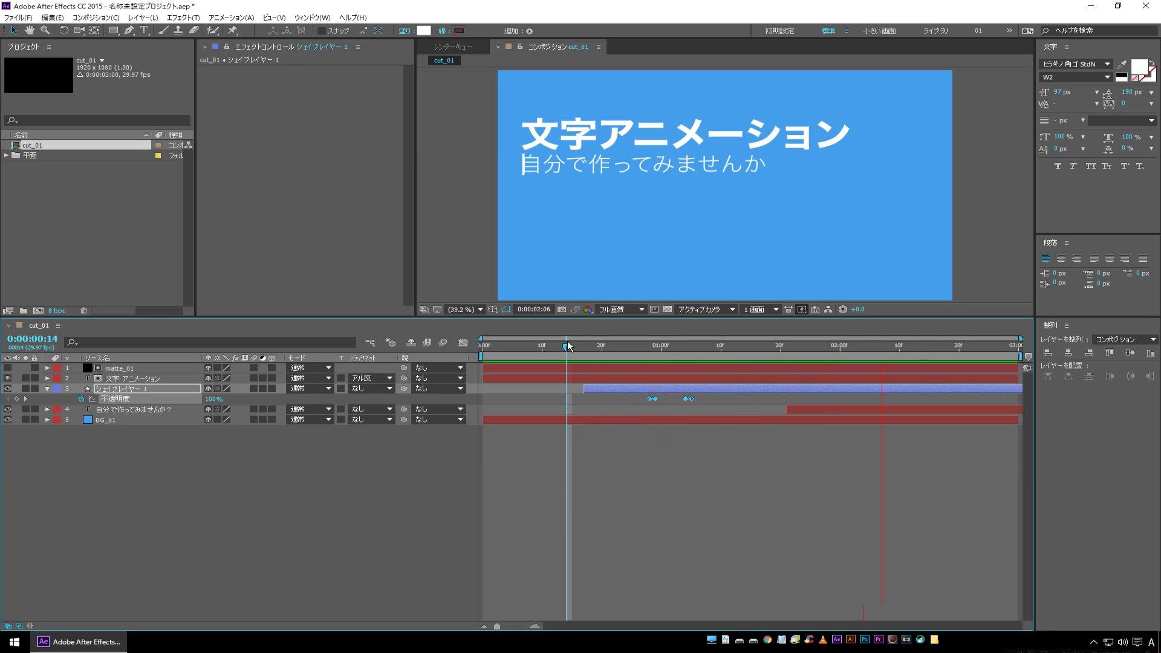
drag(575, 350, 640, 356)
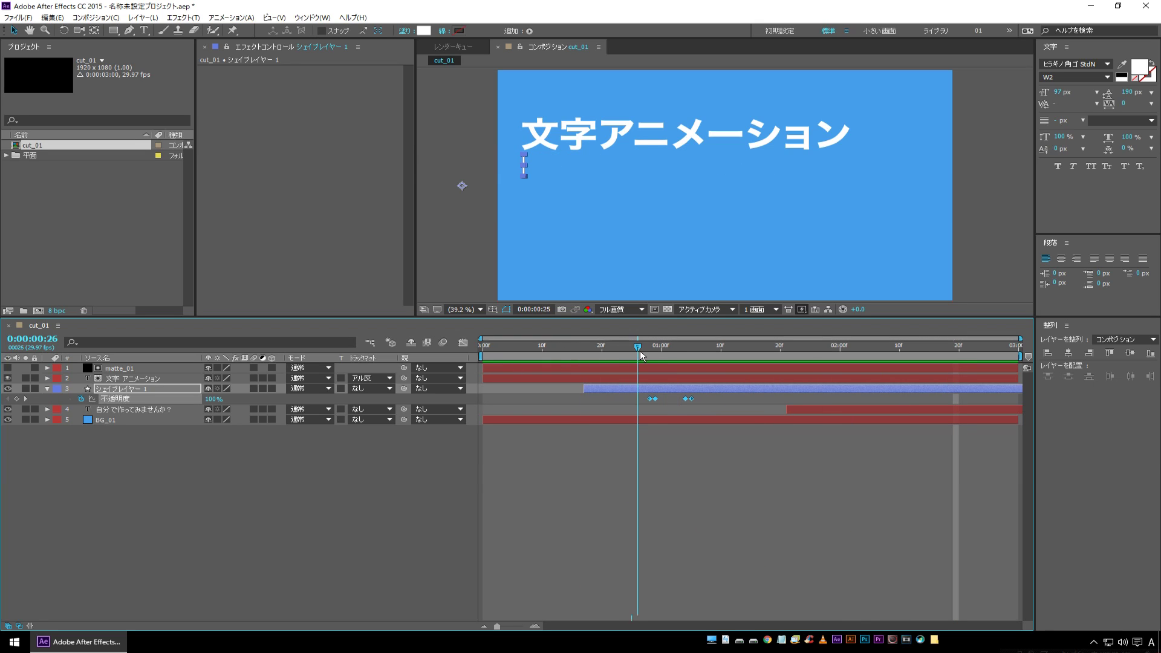
drag(640, 356, 576, 356)
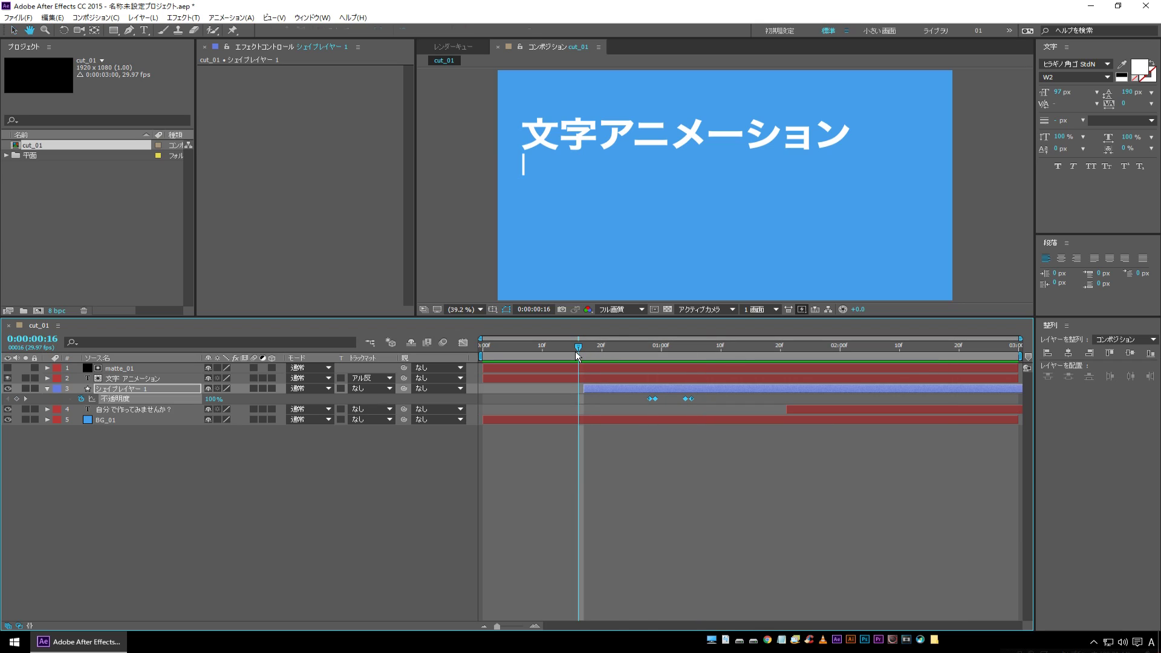
key(space)
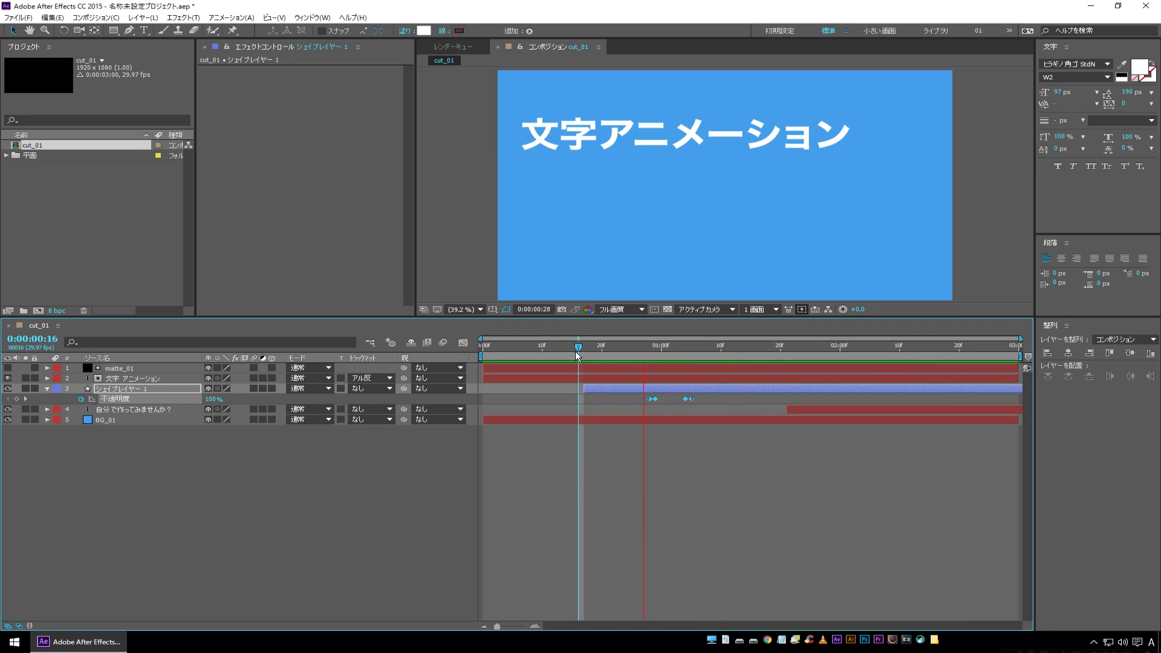
key(space)
Make the subtitle layer start at 01:05 and scrub through to watch it appear.
click(8, 399)
drag(826, 409, 731, 411)
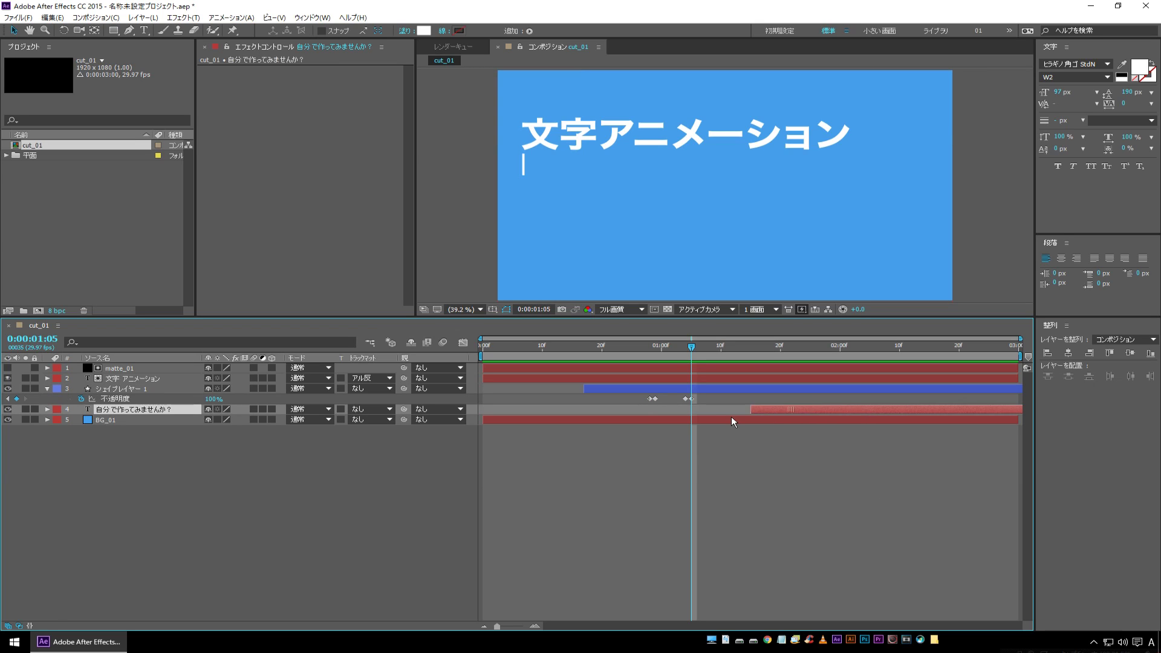
click(605, 456)
key(space)
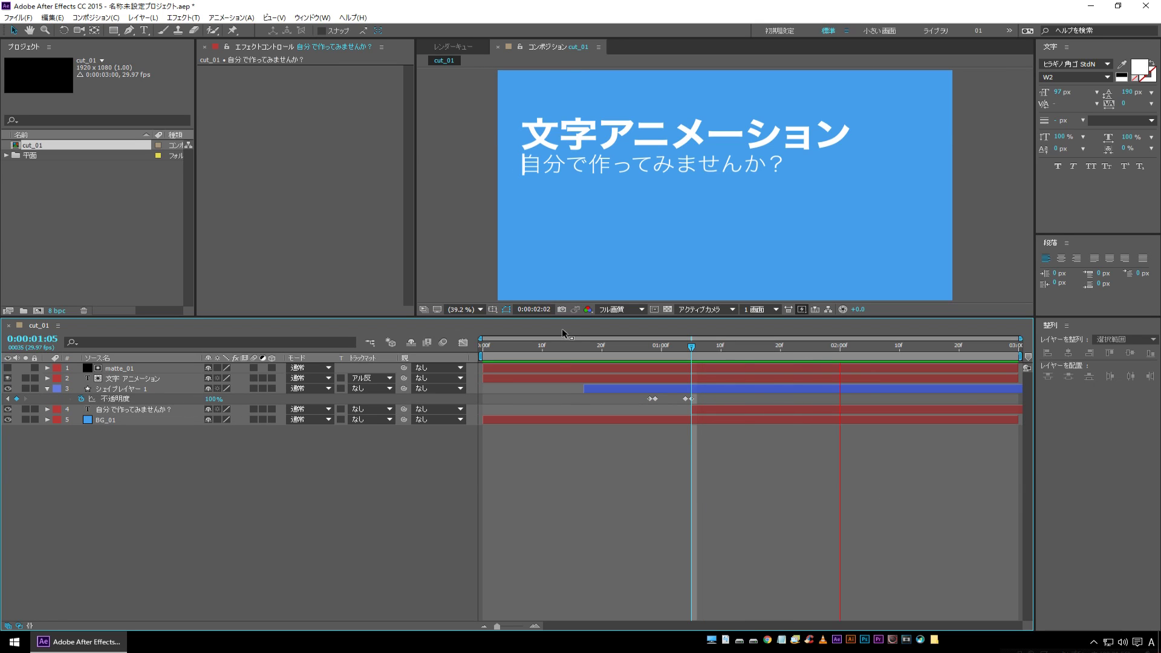
click(572, 356)
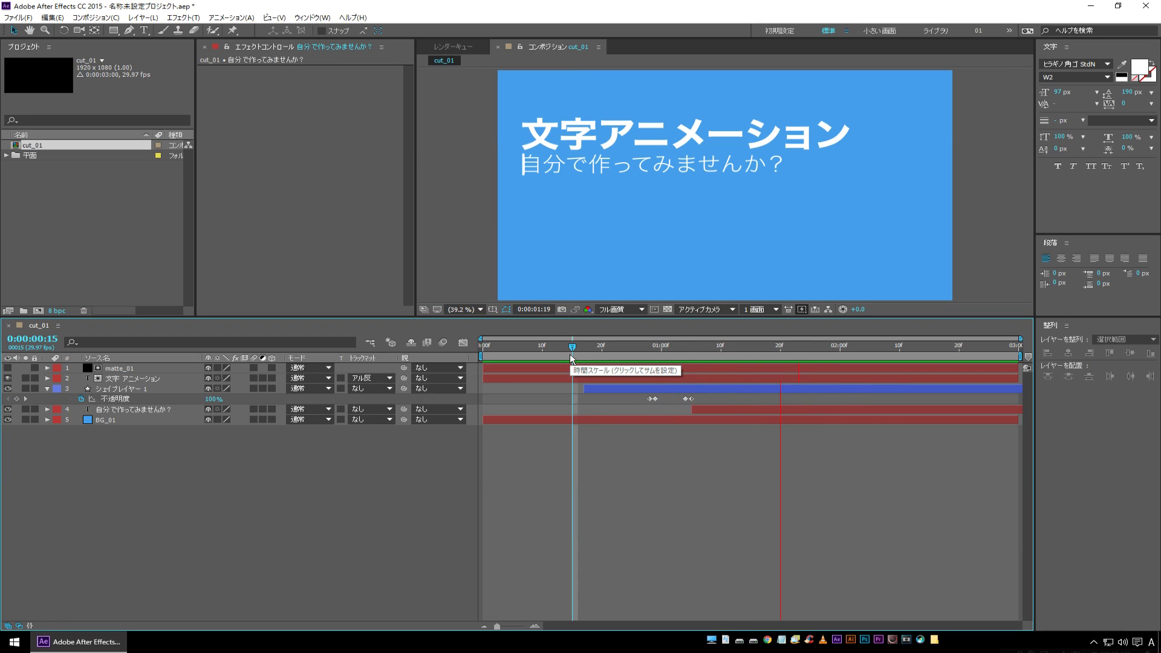
click(644, 356)
drag(644, 351, 734, 352)
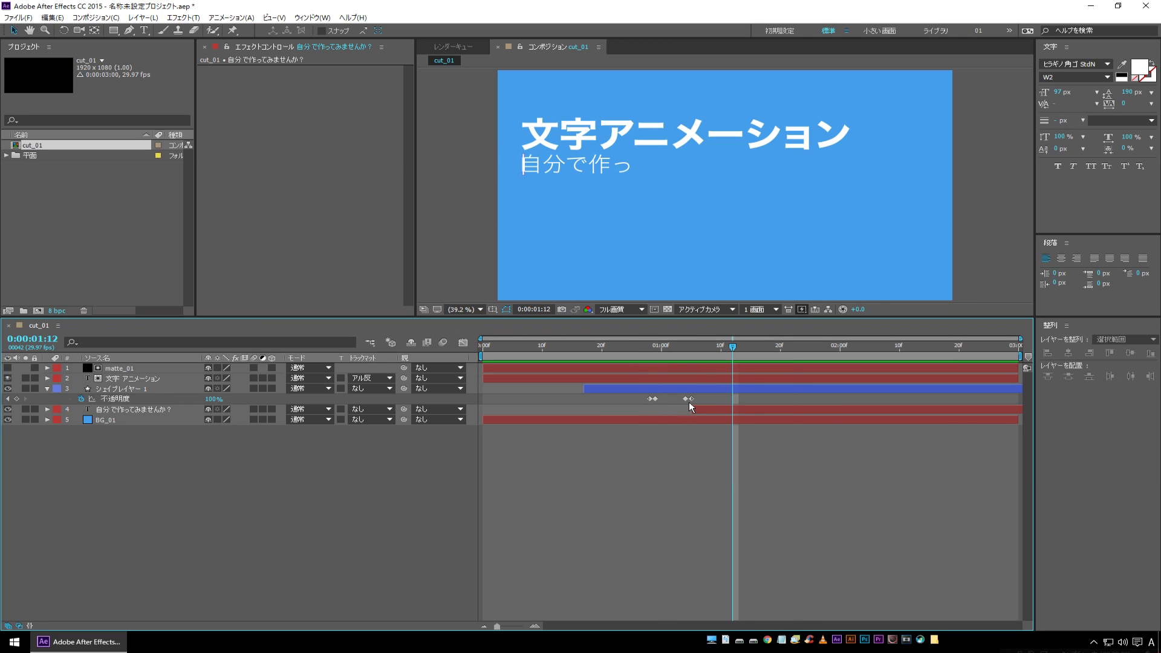
Confirm the subtitle starts at 01:05, then expand the cursor shape layer's Transform properties.
click(719, 409)
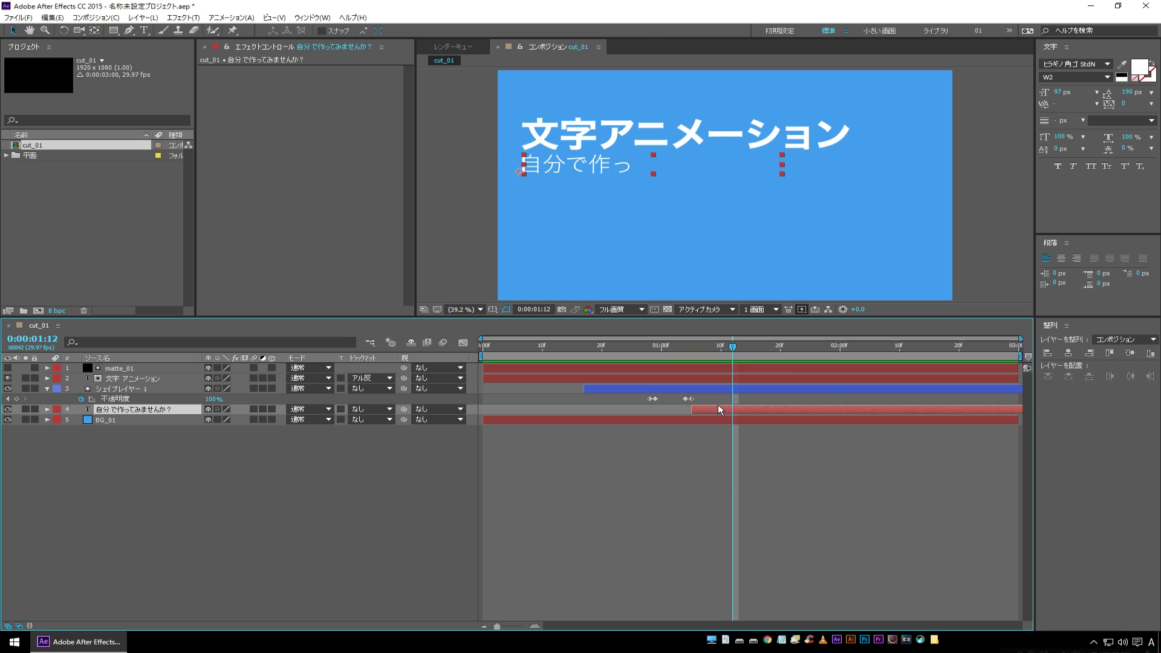
key(i)
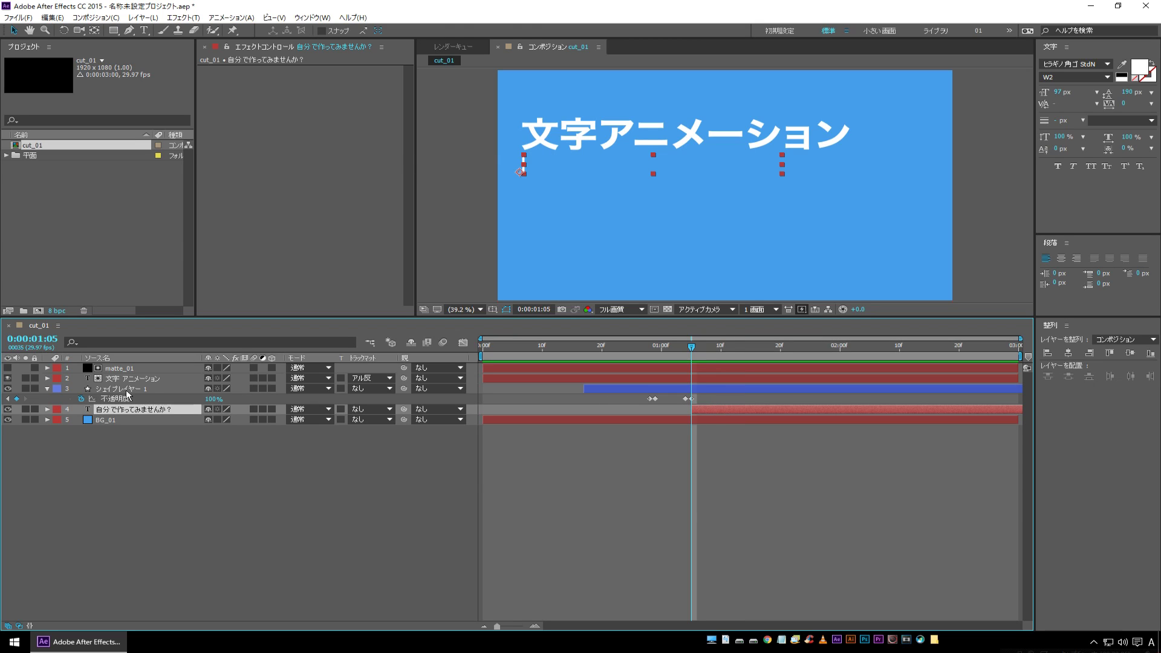
click(127, 390)
click(48, 389)
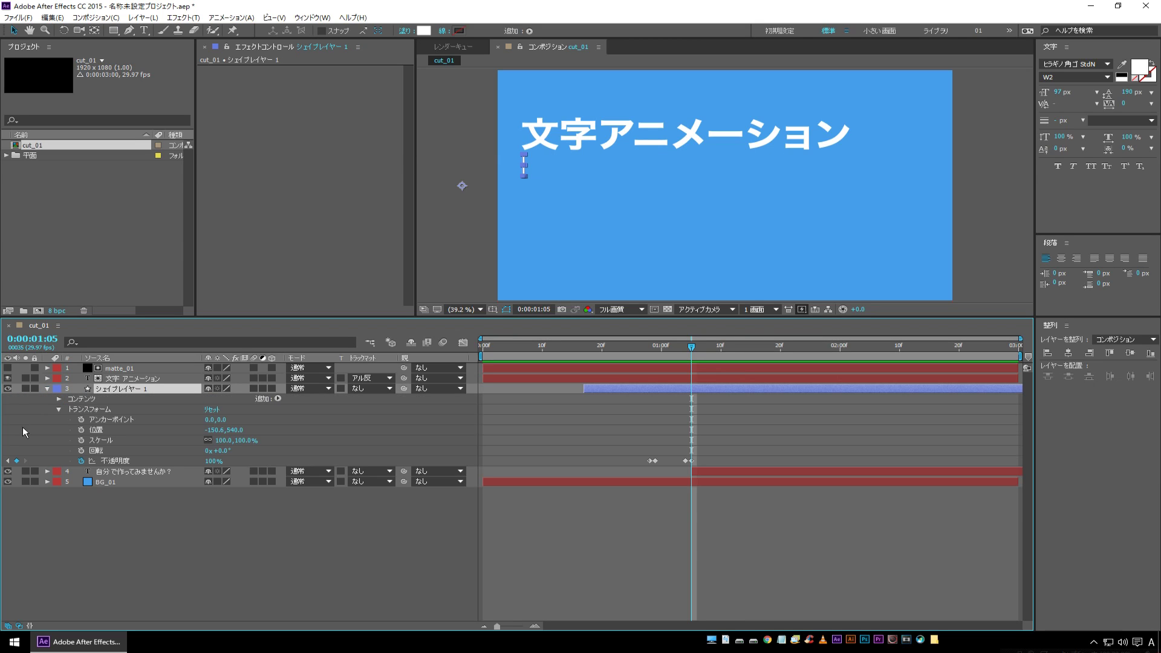
Start position keyframes and step the cursor bar right past 自, 分 and で by 01:11.
click(82, 430)
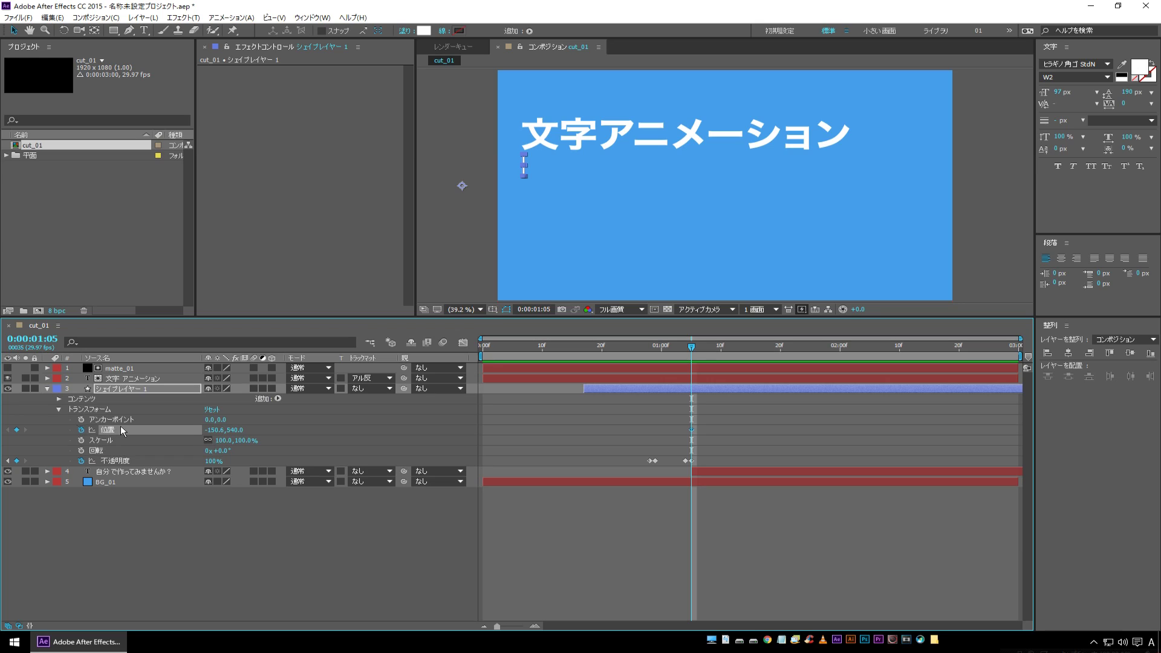
key(Page_Down)
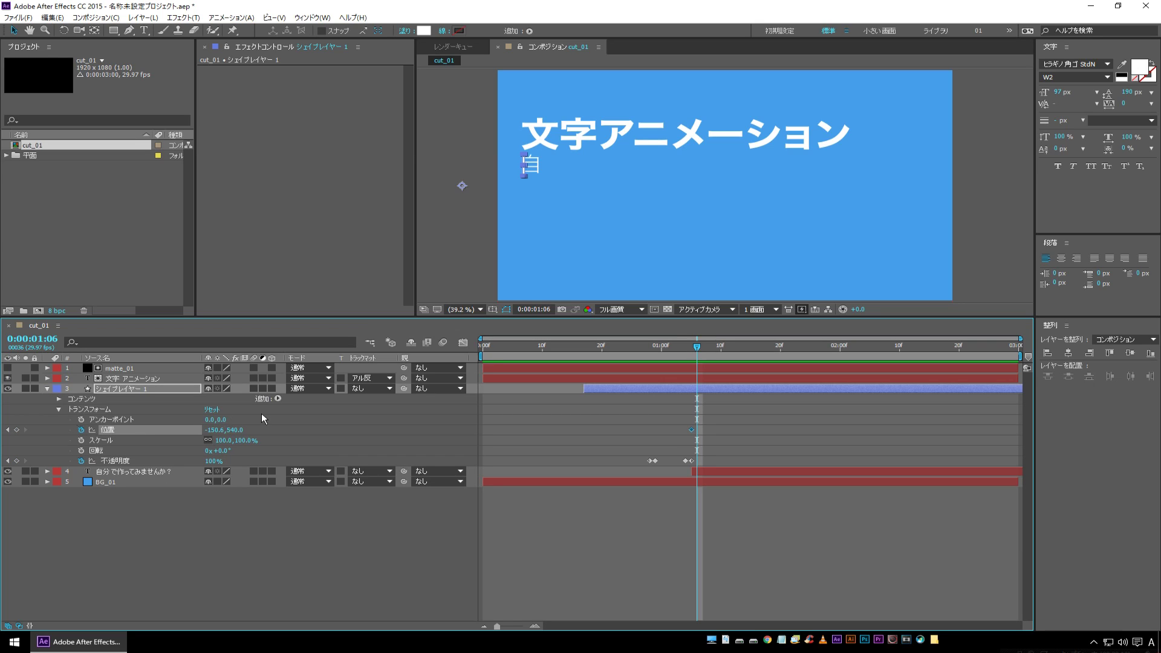
key(Right)
key(Right)
key(Right)
key(Right)
key(Right)
key(Right)
key(Right)
key(Right)
key(Right)
key(Right)
key(Right)
key(Right)
key(Right)
key(Right)
key(Right)
key(Page_Down)
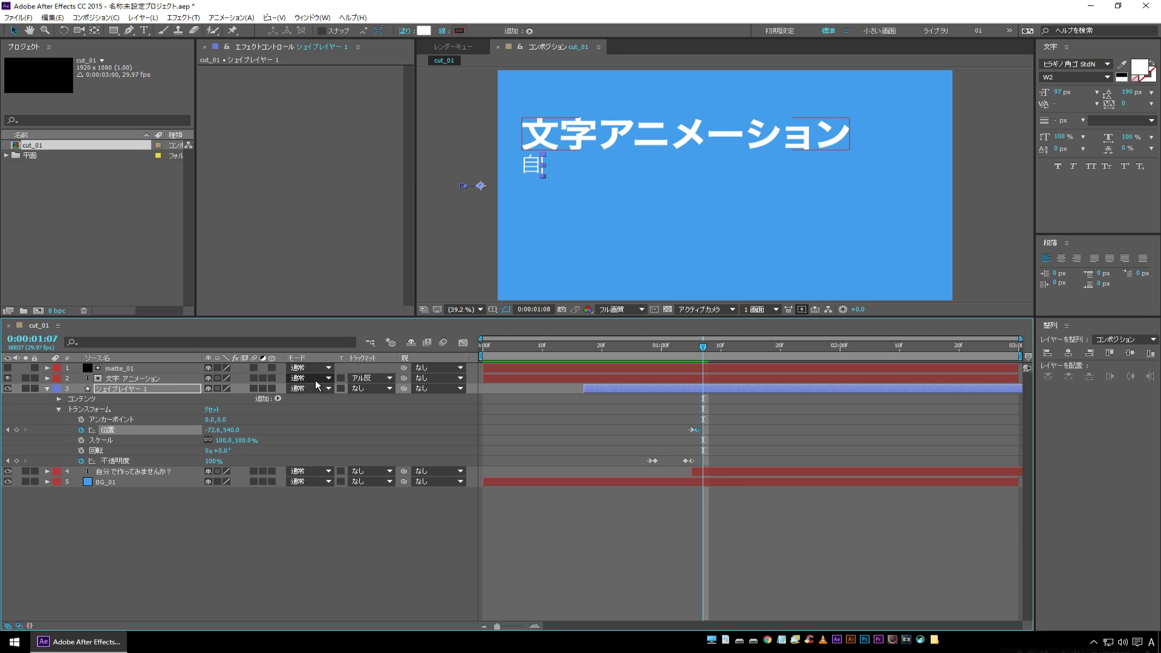
key(Page_Down)
key(shift+Right)
key(shift+Right)
key(shift+Right)
key(shift+Right)
key(shift+Right)
key(shift+Right)
key(shift+Right)
key(shift+Right)
key(shift+Right)
key(Right)
key(Right)
key(Right)
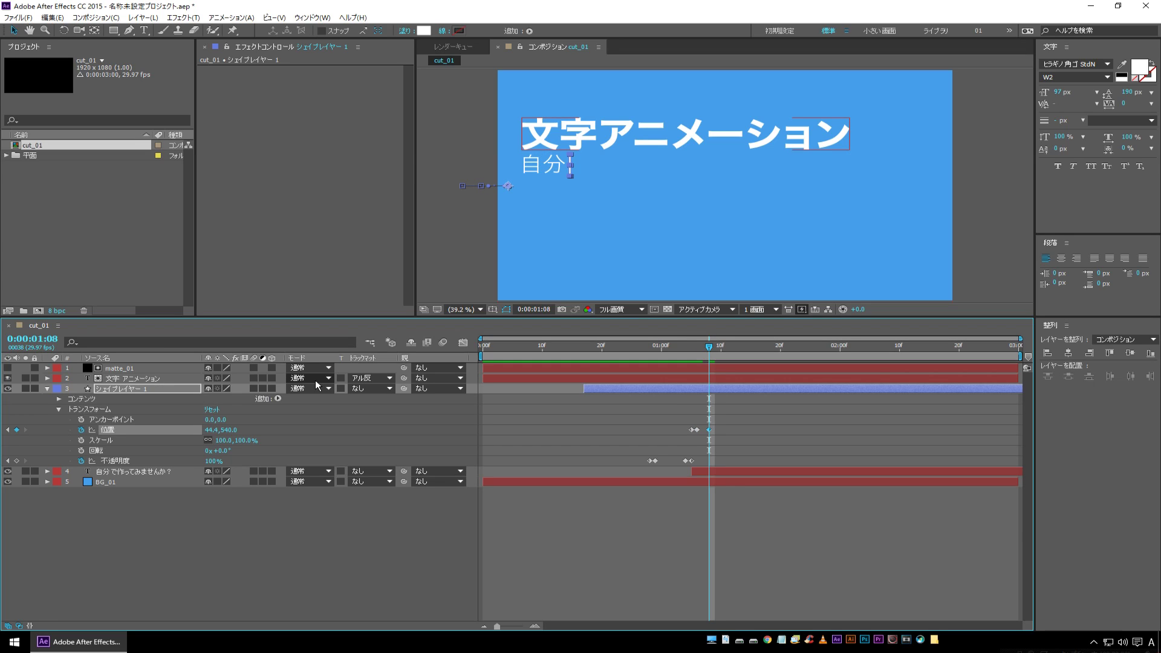
key(Page_Down)
key(shift+Right)
key(shift+Right)
key(shift+Right)
key(shift+Right)
key(shift+Right)
key(shift+Right)
key(shift+Right)
key(shift+Right)
key(Right)
key(Right)
key(Right)
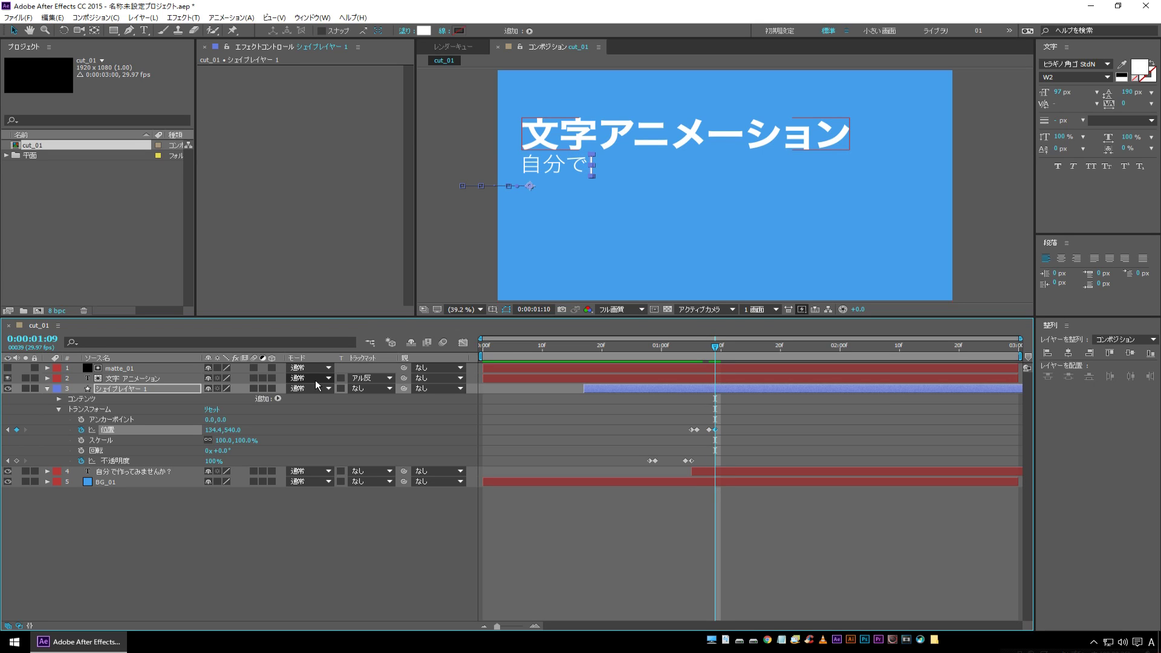
key(Page_Down)
key(Page_Up)
key(Page_Down)
Keep stepping the bar right past 作 and the next characters, undoing one overshoot.
key(Page_Down)
key(shift+Right)
key(shift+Right)
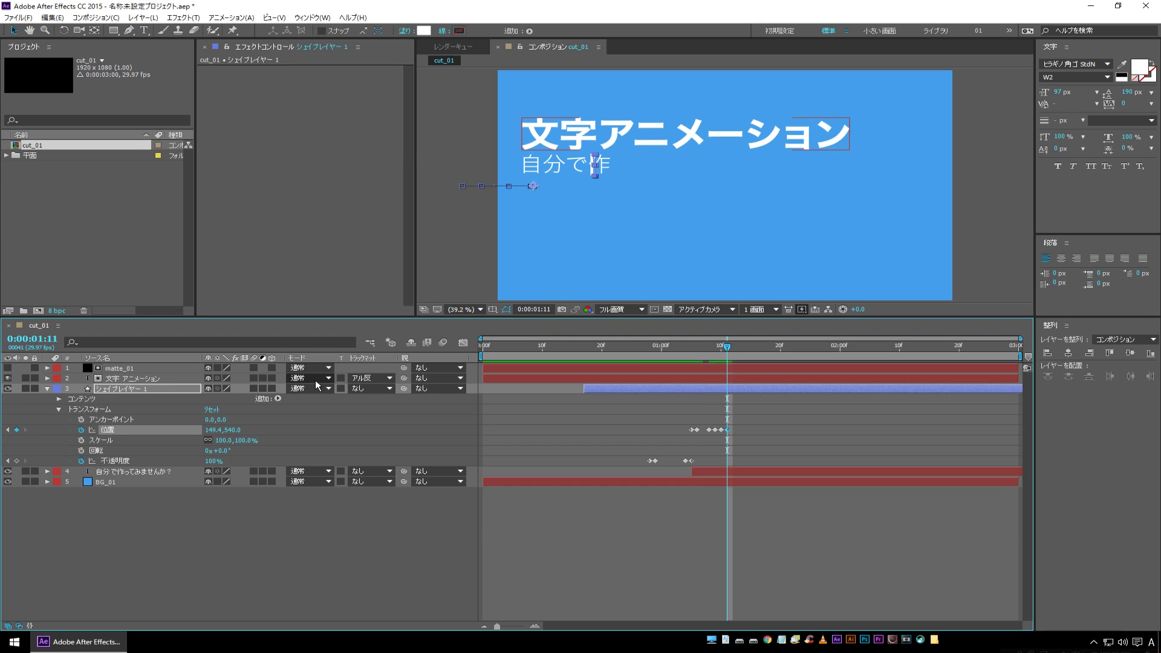
key(shift+Right)
key(shift+Right)
key(shift+Right)
key(shift+Right)
key(shift+Right)
key(Page_Down)
key(shift+Right)
key(shift+Right)
key(shift+Right)
key(shift+Right)
key(shift+Right)
key(Right)
key(Right)
key(Right)
key(Page_Down)
key(Page_Down)
key(shift+Right)
key(shift+Right)
key(shift+Right)
key(shift+Right)
key(shift+Right)
key(Right)
key(Right)
key(Right)
key(shift+Right)
key(shift+Right)
key(shift+Right)
key(Right)
key(Right)
key(Right)
key(Page_Down)
key(shift+Right)
key(shift+Right)
key(shift+Right)
key(shift+Right)
key(shift+Right)
key(shift+Right)
key(shift+Right)
key(shift+Right)
key(shift+Right)
key(Page_Down)
key(shift+Right)
key(shift+Right)
key(Right)
key(Right)
key(Right)
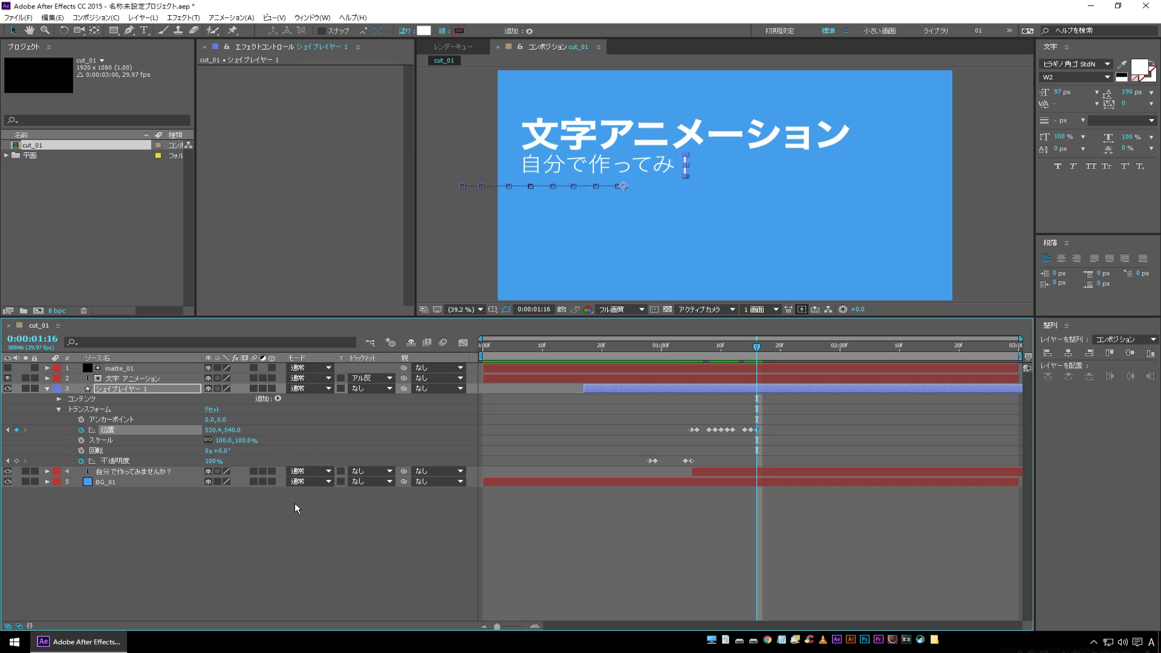
key(ctrl+z)
Advance the bar frame by frame from 01:17 to 01:20, revealing up to せ.
key(Page_Down)
key(shift+Right)
key(shift+Right)
key(shift+Right)
key(shift+Right)
key(shift+Right)
key(shift+Right)
key(shift+Right)
key(shift+Right)
key(Right)
key(Page_Down)
key(shift+Right)
key(Right)
key(Right)
Move the bar past ん, か and finally ？, ending at 01:23.
key(shift+Right)
key(shift+Right)
key(shift+Right)
key(shift+Right)
key(shift+Right)
key(shift+Right)
key(shift+Right)
key(shift+Right)
key(shift+Right)
key(Right)
key(Right)
key(Right)
key(Page_Down)
key(Page_Down)
key(shift+Right)
key(shift+Right)
key(shift+Right)
key(shift+Right)
key(shift+Right)
key(Right)
key(shift+Right)
key(shift+Right)
key(shift+Right)
key(Right)
key(Right)
key(Right)
key(Page_Down)
key(shift+Right)
key(shift+Right)
key(shift+Right)
key(shift+Right)
key(shift+Right)
key(shift+Right)
key(shift+Right)
key(shift+Right)
key(shift+Right)
key(Right)
key(Right)
key(Page_Down)
key(Page_Down)
key(Right)
key(Right)
key(Right)
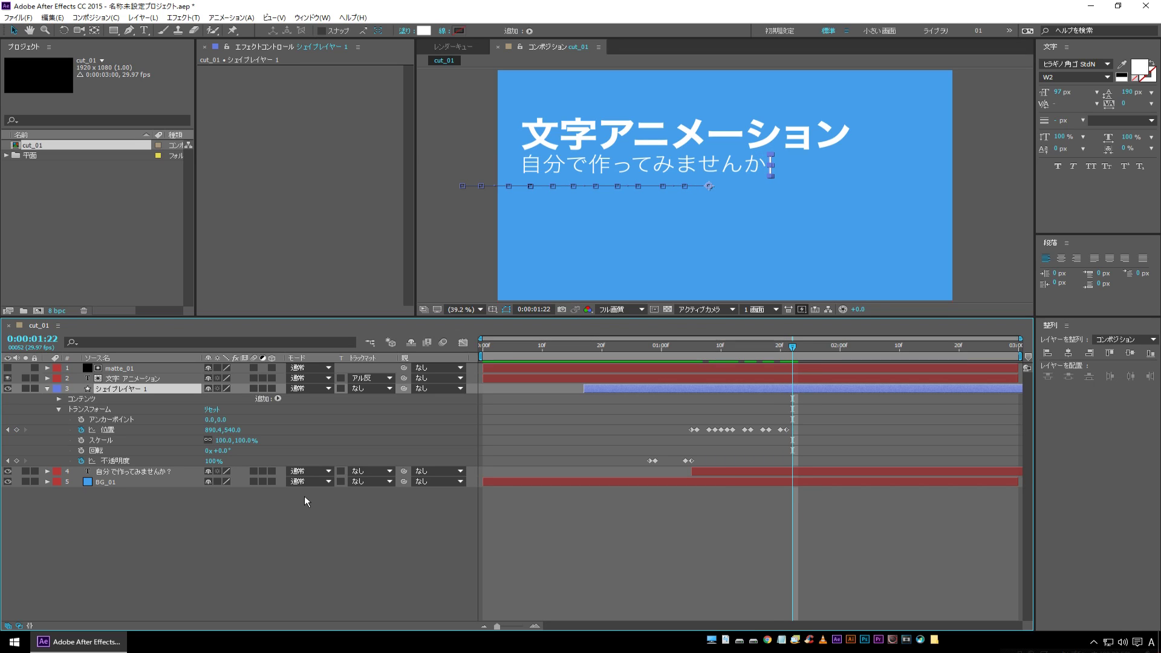
key(Page_Down)
key(Right)
key(Right)
key(Right)
key(shift+Right)
key(shift+Right)
key(shift+Right)
key(shift+Right)
key(shift+Right)
key(shift+Right)
key(Right)
key(Right)
key(Right)
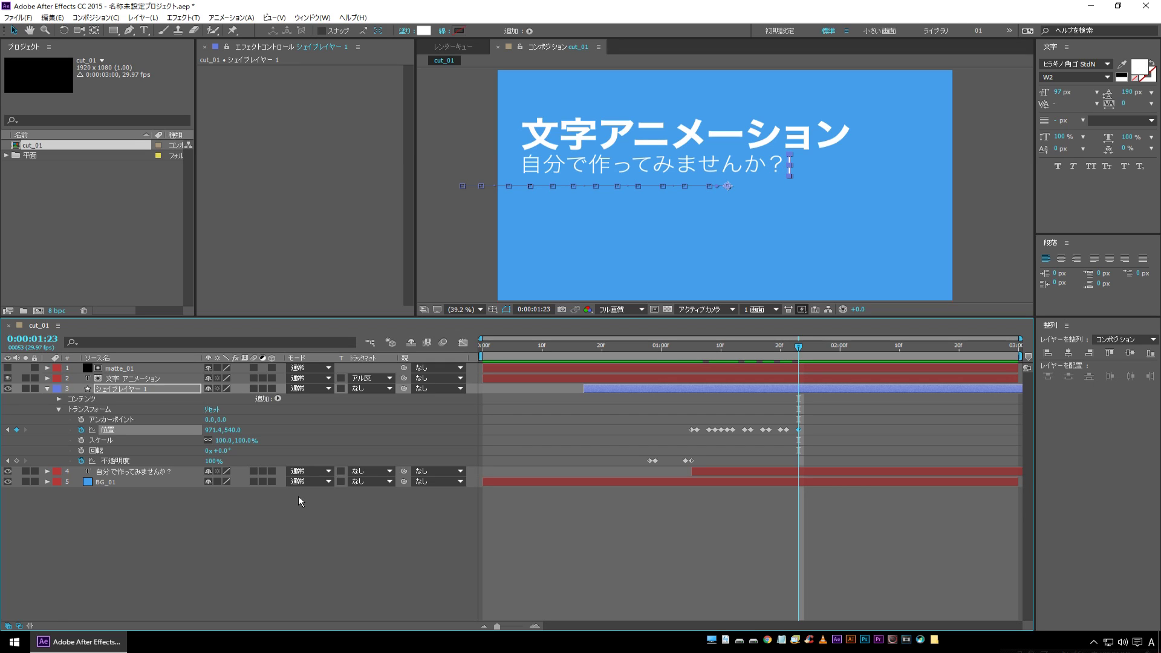
Key the bar's opacity at 01:23 and 0% at 01:24, then play the animation from the start.
click(17, 461)
key(Page_Down)
click(213, 461)
text(0)
key(Return)
click(605, 526)
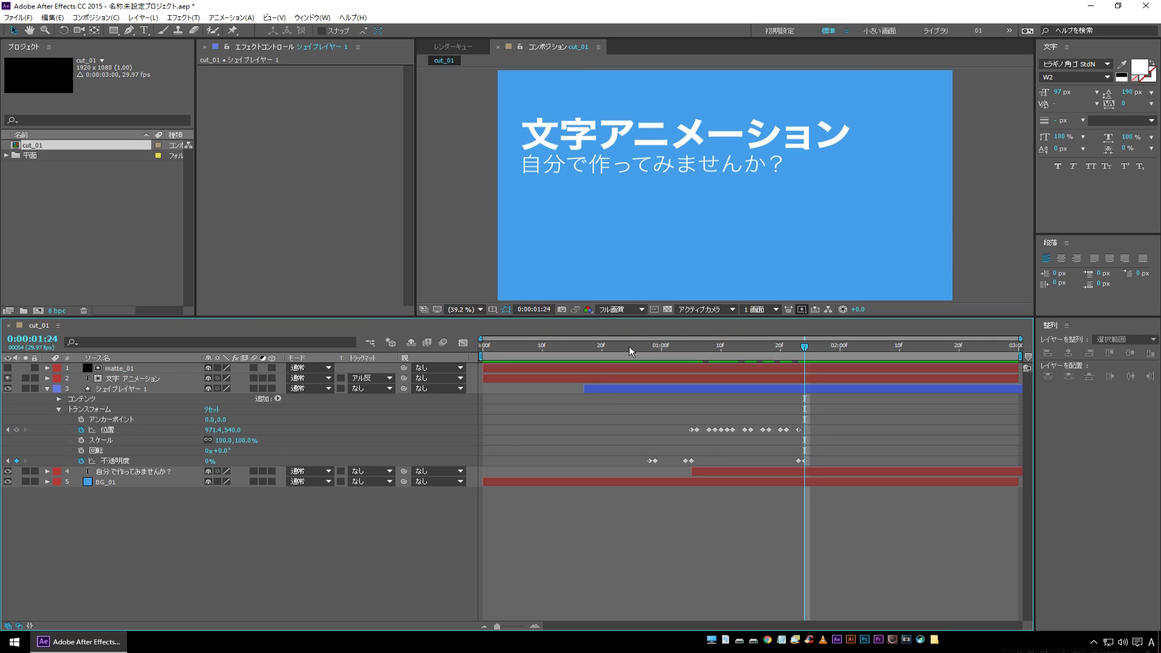
key(Home)
key(space)
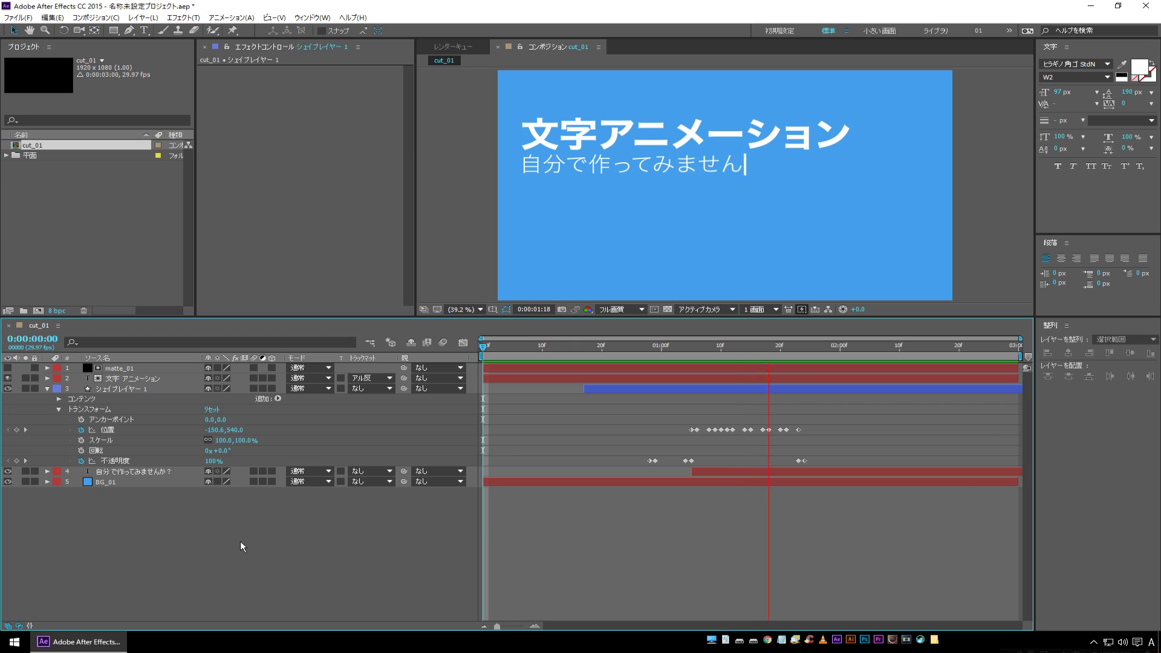